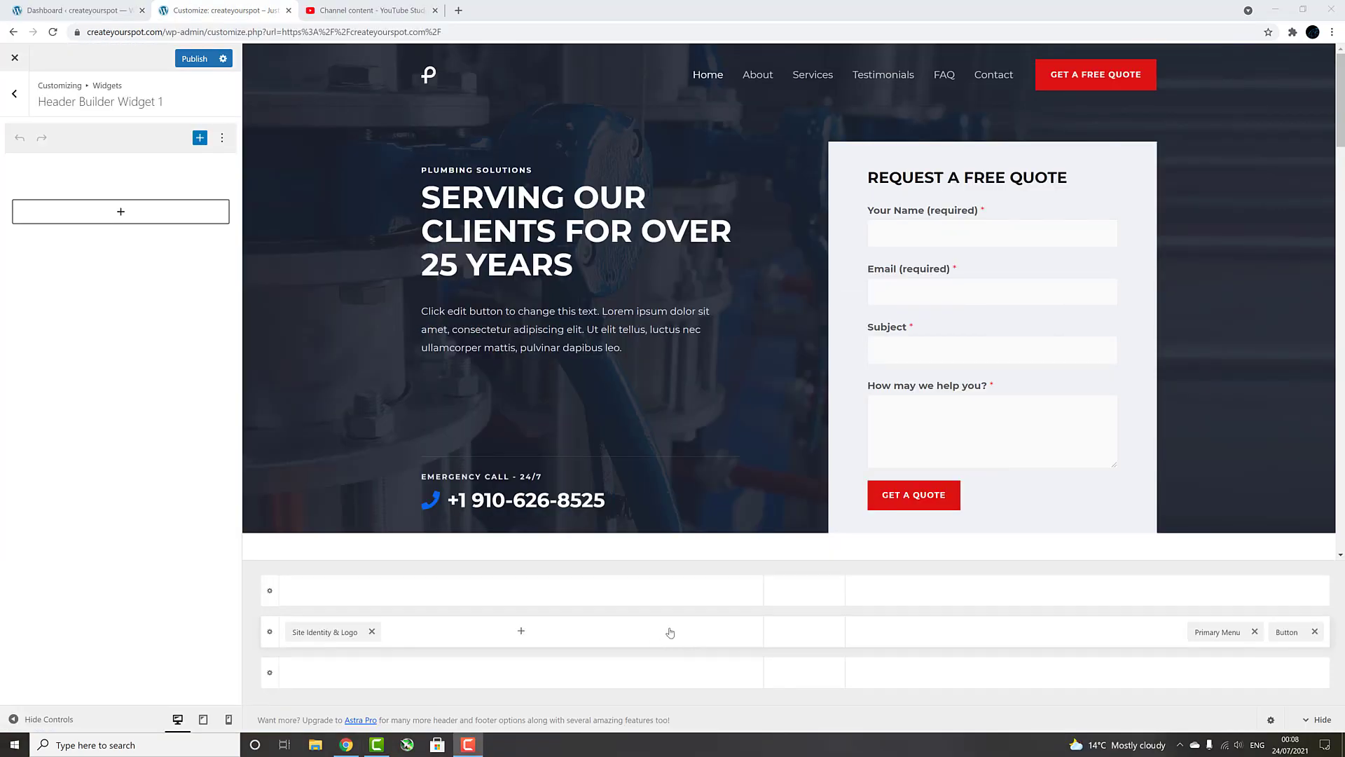
Shuffle the logo, menu and quote button between header rows, then restore logo left, menu and button right
{"action": "left_click_drag", "start_coordinate": [325, 632], "coordinate": [327, 590]}
{"action": "left_click_drag", "start_coordinate": [1218, 632], "coordinate": [393, 663]}
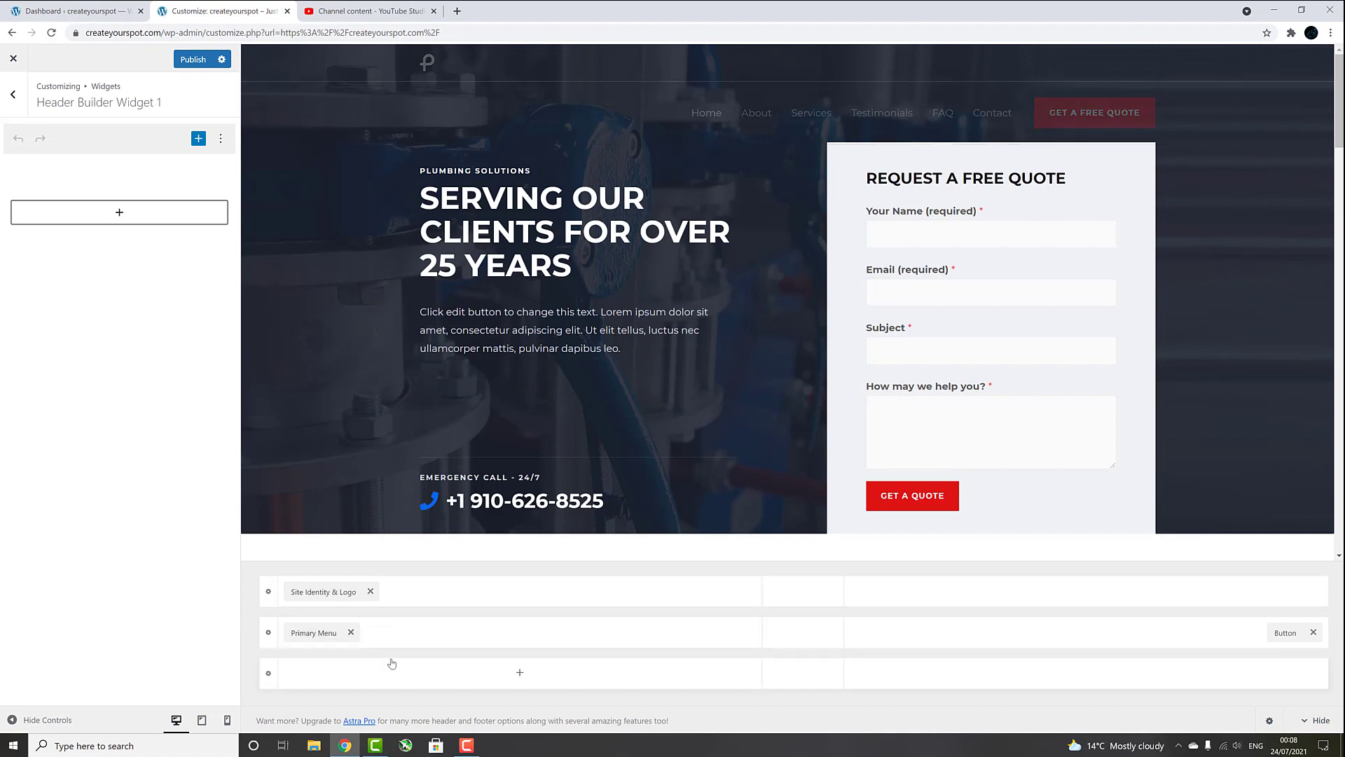
{"action": "left_click_drag", "start_coordinate": [1286, 632], "coordinate": [1290, 592]}
{"action": "left_click_drag", "start_coordinate": [314, 632], "coordinate": [1207, 597]}
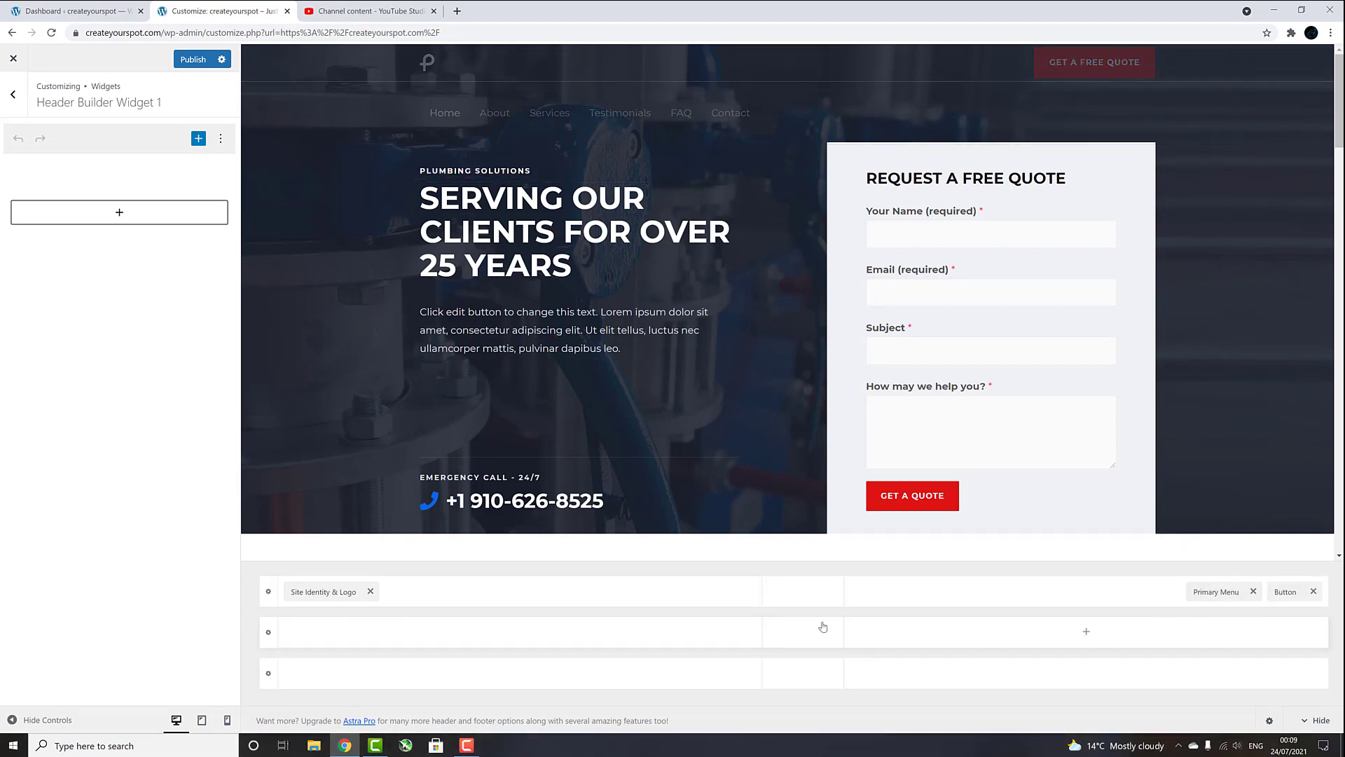
{"action": "left_click_drag", "start_coordinate": [324, 592], "coordinate": [1262, 673]}
{"action": "left_click_drag", "start_coordinate": [1217, 592], "coordinate": [319, 672]}
{"action": "left_click_drag", "start_coordinate": [1286, 592], "coordinate": [420, 674]}
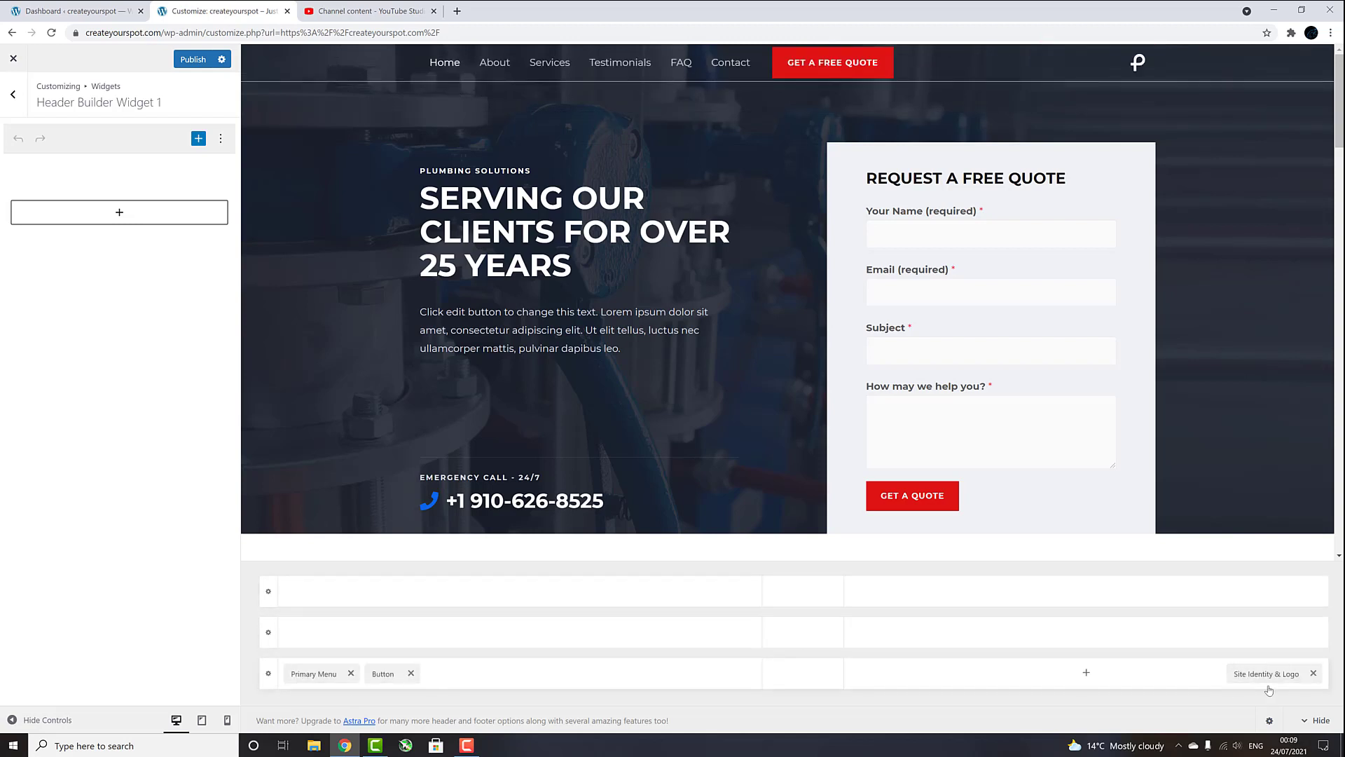
{"action": "left_click_drag", "start_coordinate": [1268, 688], "coordinate": [322, 634]}
{"action": "left_click_drag", "start_coordinate": [314, 673], "coordinate": [1205, 634]}
{"action": "left_click_drag", "start_coordinate": [318, 673], "coordinate": [1275, 634]}
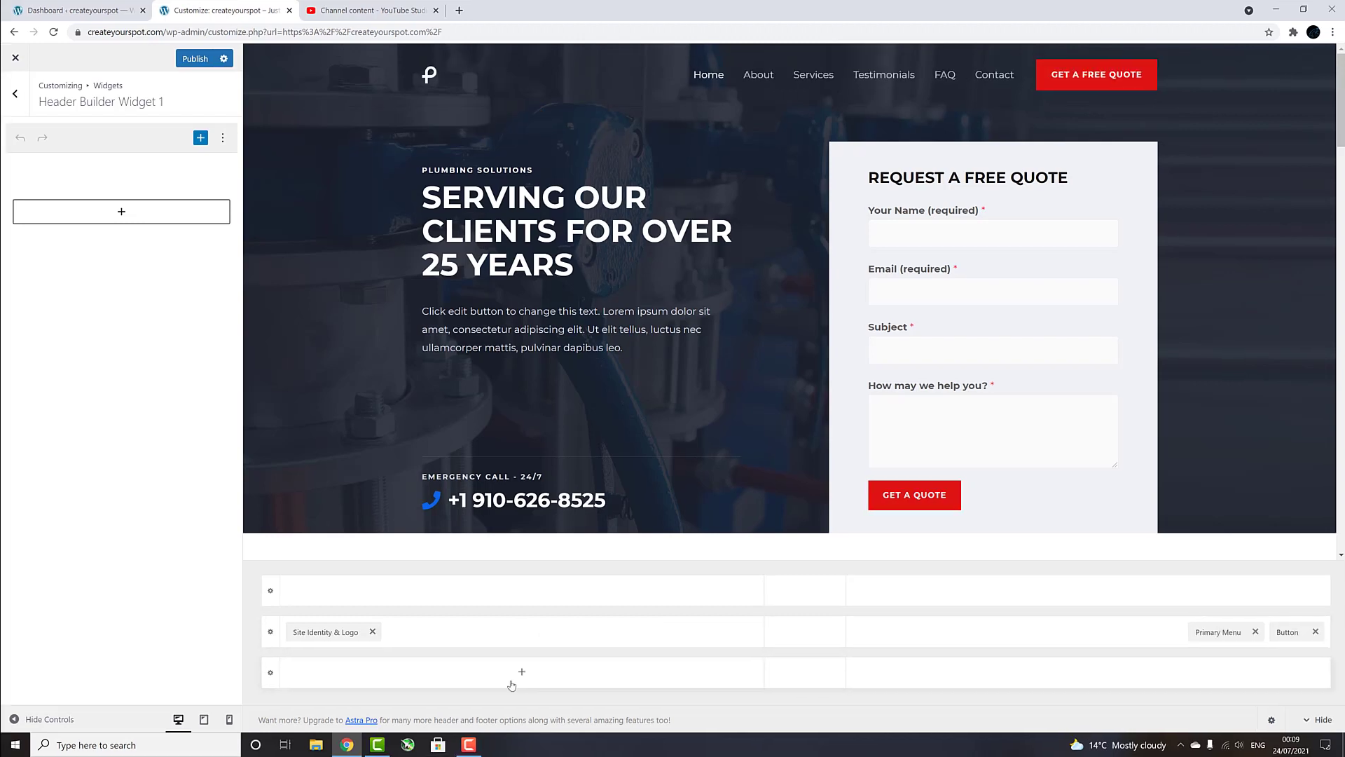
Add a Search element at the header's right end, discarding the temporarily added Account and Social elements
{"action": "left_click", "coordinate": [519, 635]}
{"action": "left_click", "coordinate": [317, 483]}
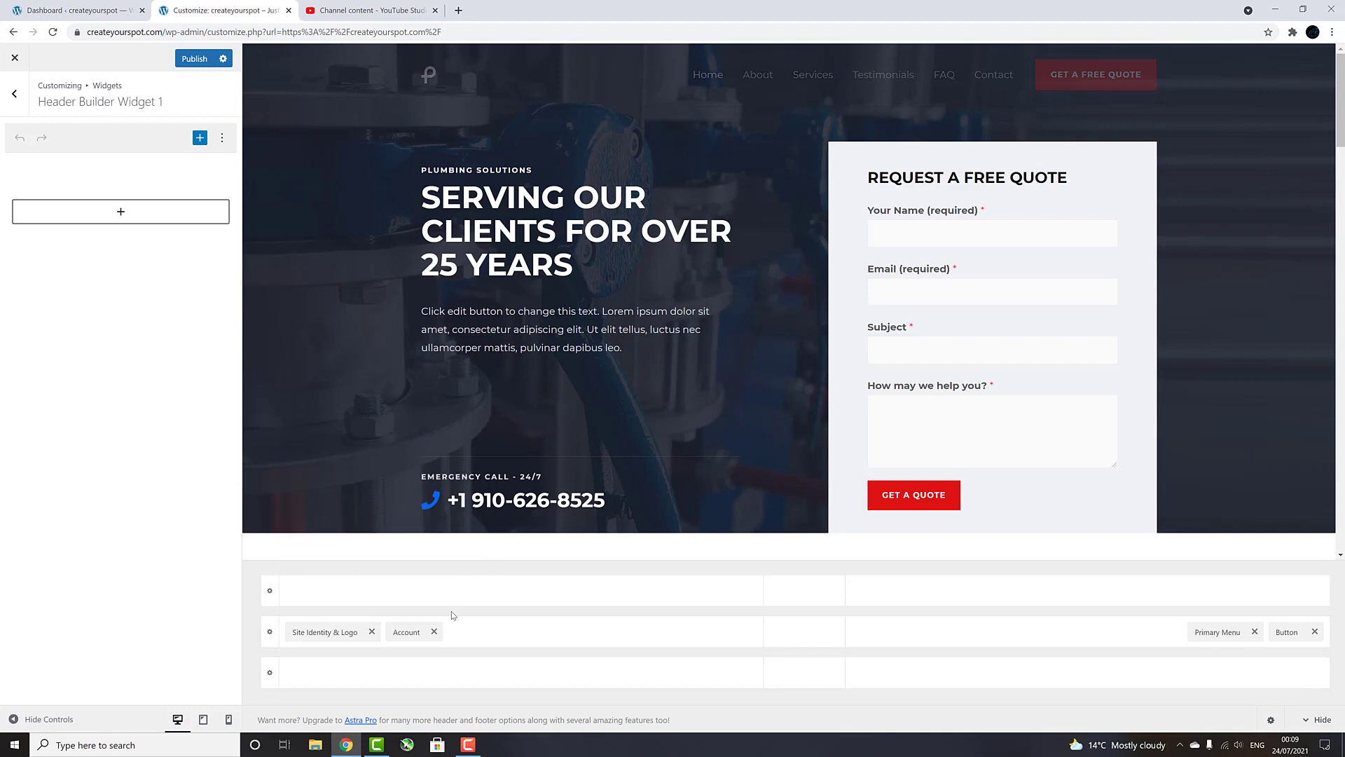
{"action": "left_click", "coordinate": [519, 634]}
{"action": "left_click", "coordinate": [376, 539]}
{"action": "left_click", "coordinate": [524, 633]}
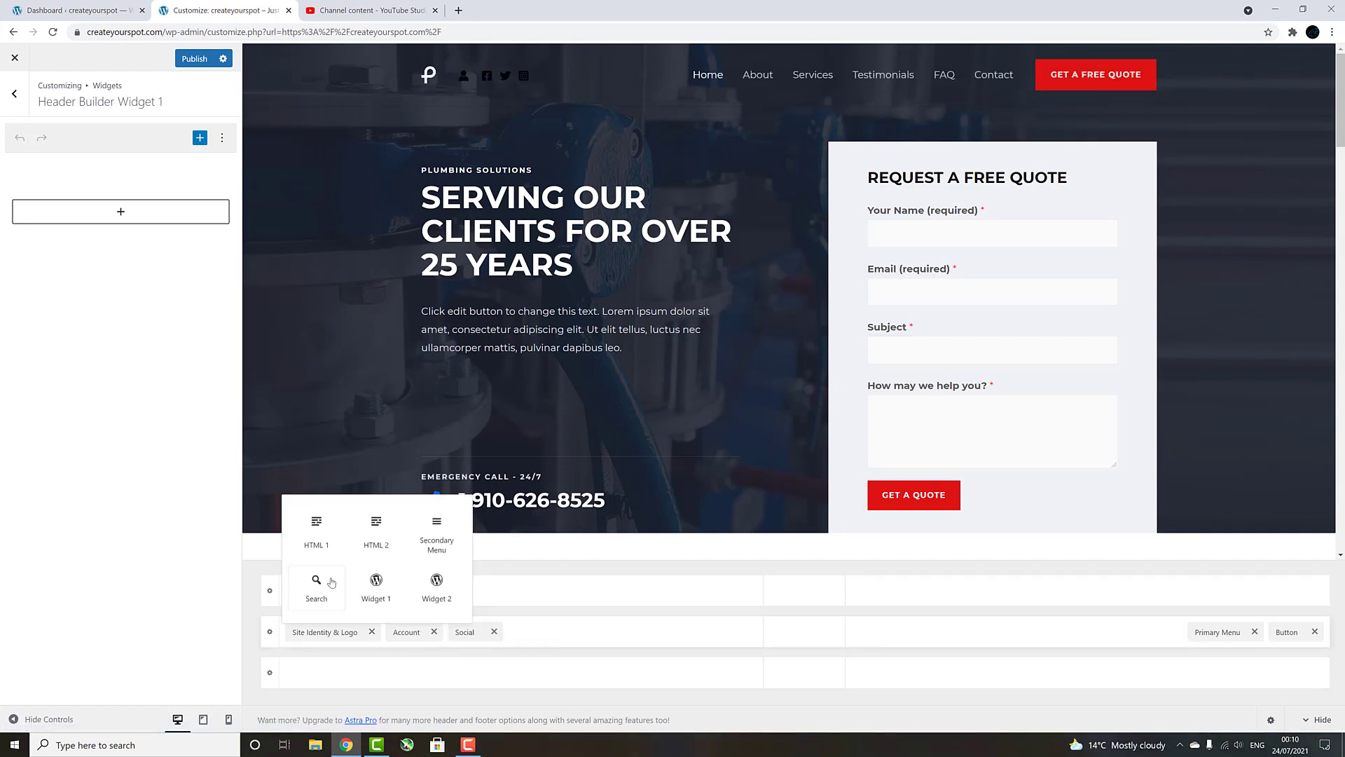
{"action": "left_click", "coordinate": [316, 540]}
{"action": "left_click_drag", "start_coordinate": [521, 634], "coordinate": [1287, 634]}
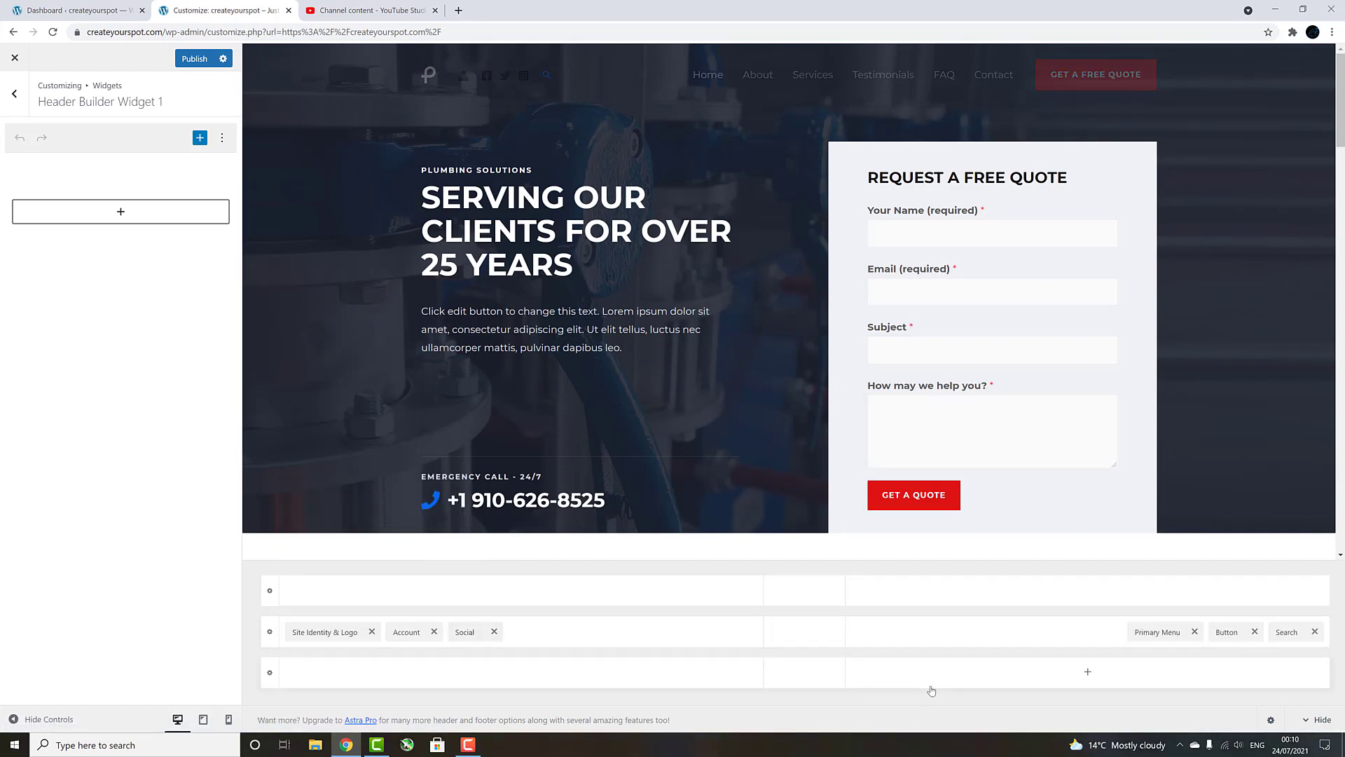
{"action": "left_click", "coordinate": [434, 633]}
{"action": "left_click", "coordinate": [434, 632]}
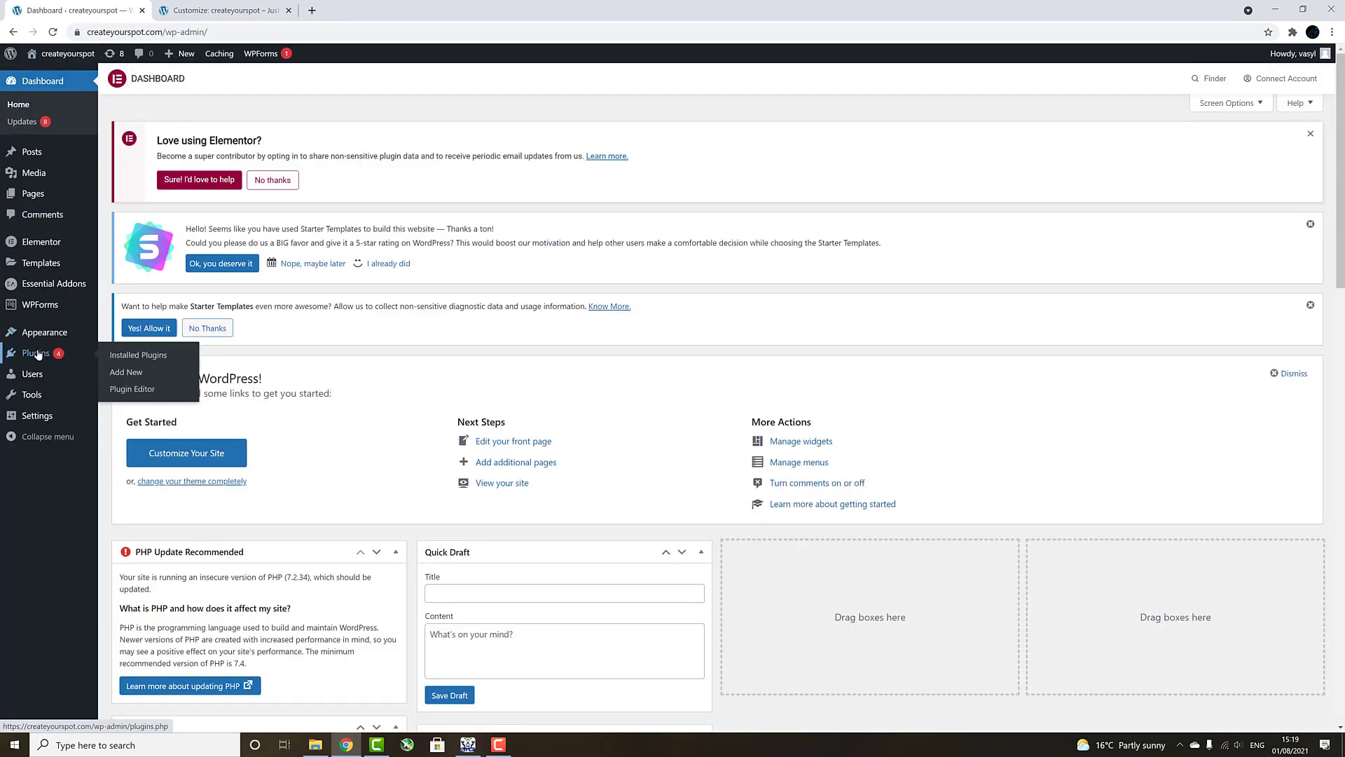
On the Plugins page, check the boxes for Elementor and Elementor Header & Footer Builder
{"action": "left_click", "coordinate": [37, 354]}
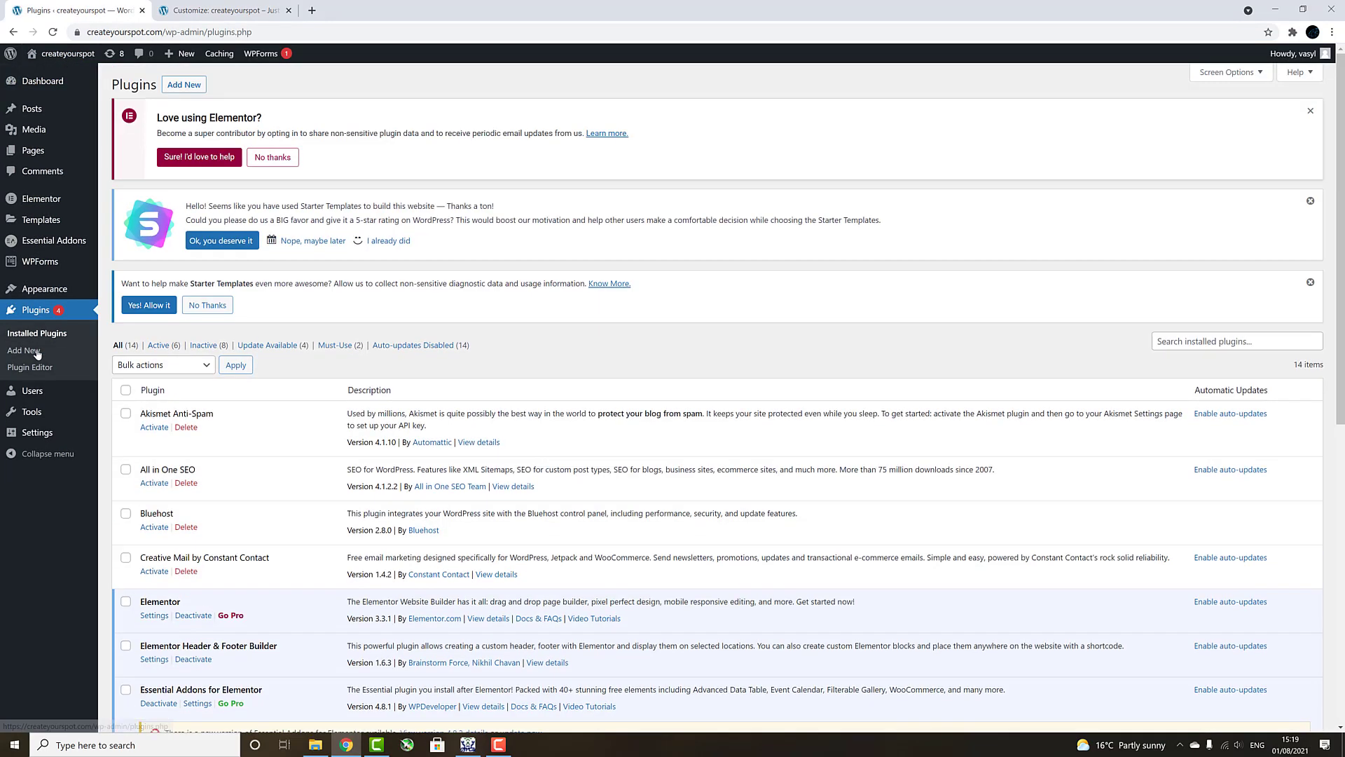
{"action": "scroll", "coordinate": [382, 357], "scroll_direction": "down", "scroll_amount": 3}
{"action": "scroll", "coordinate": [382, 357], "scroll_direction": "down", "scroll_amount": 1}
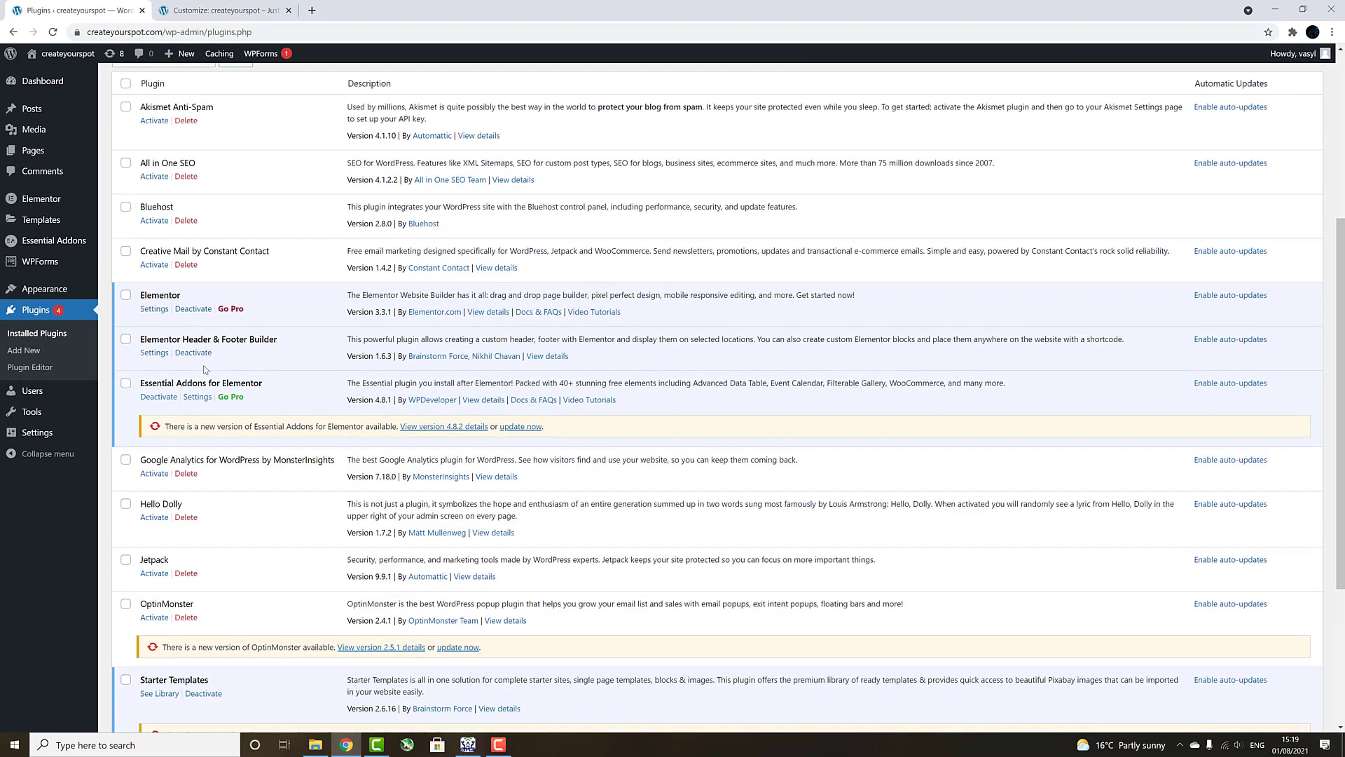
{"action": "left_click", "coordinate": [126, 295]}
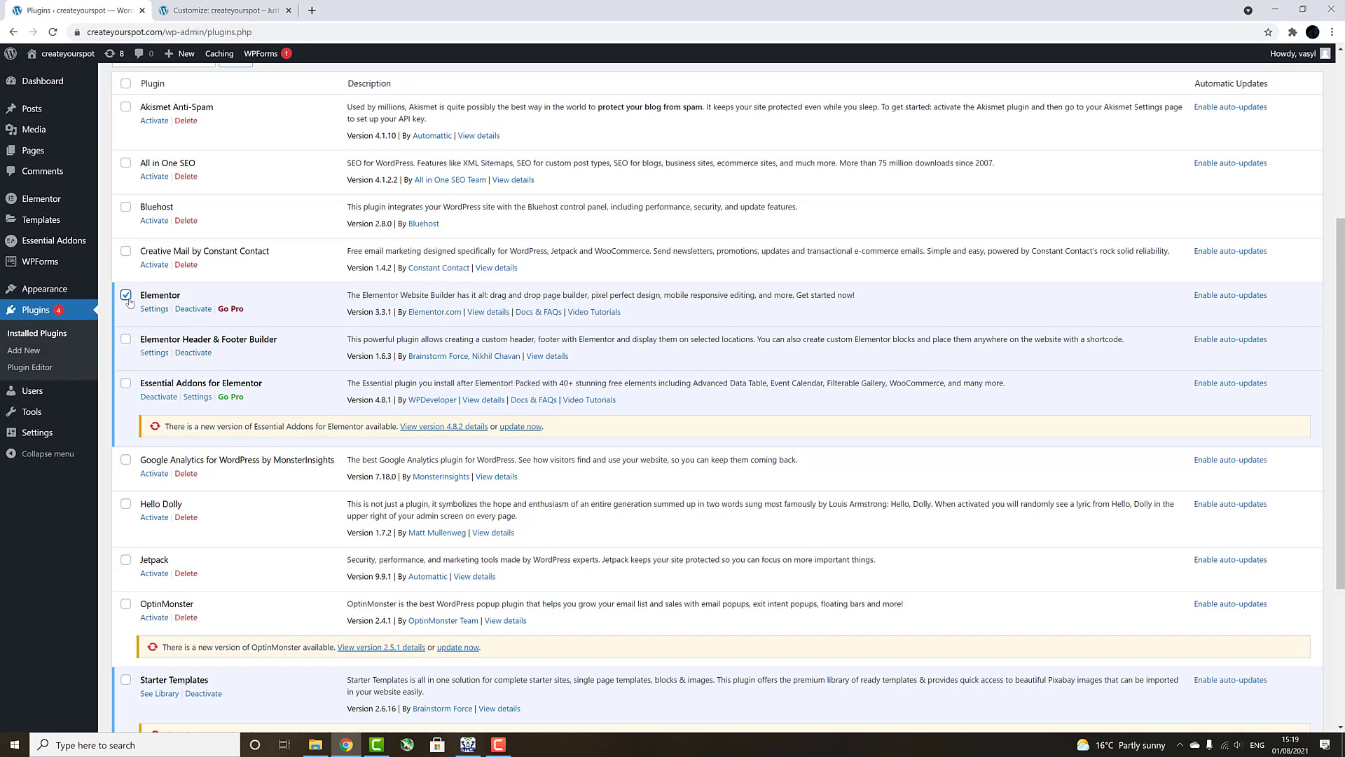
{"action": "left_click", "coordinate": [126, 342]}
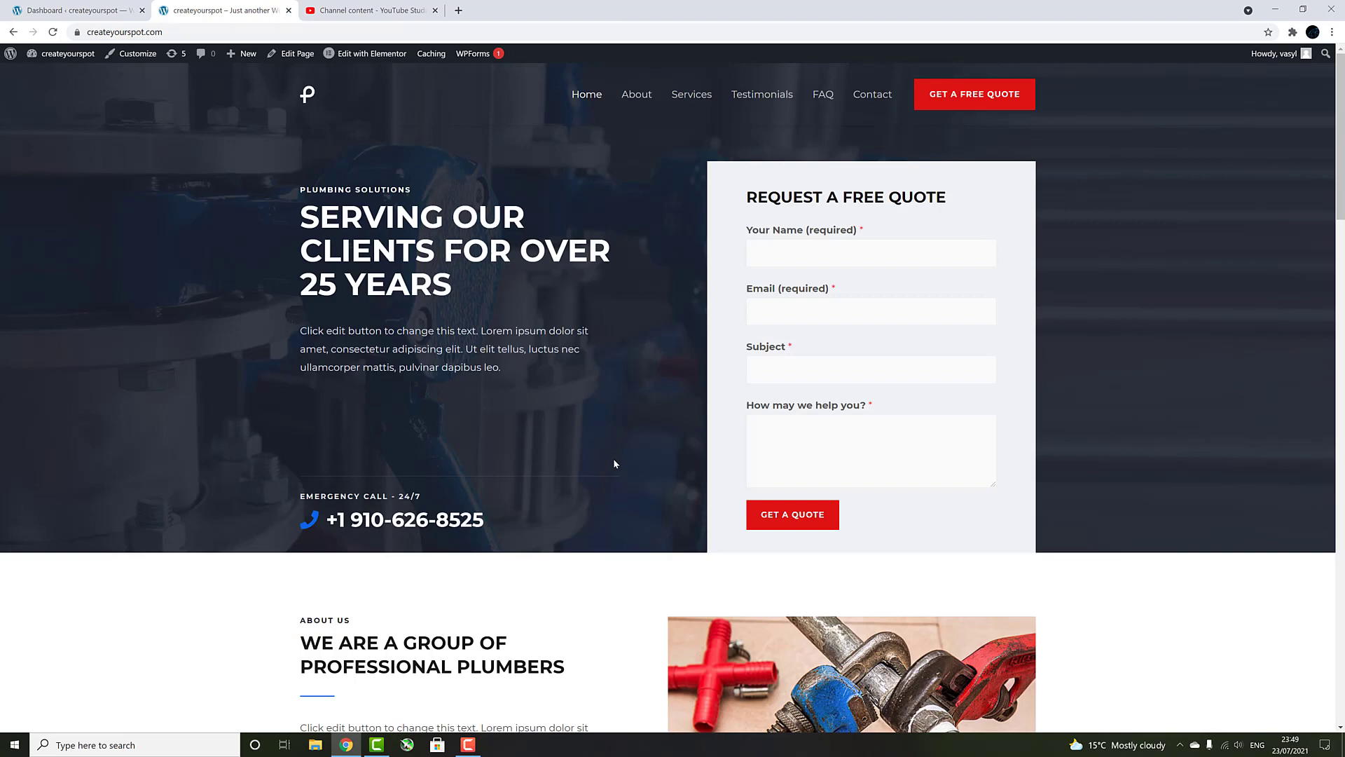
{"action": "scroll", "coordinate": [627, 264], "scroll_direction": "down", "scroll_amount": 20}
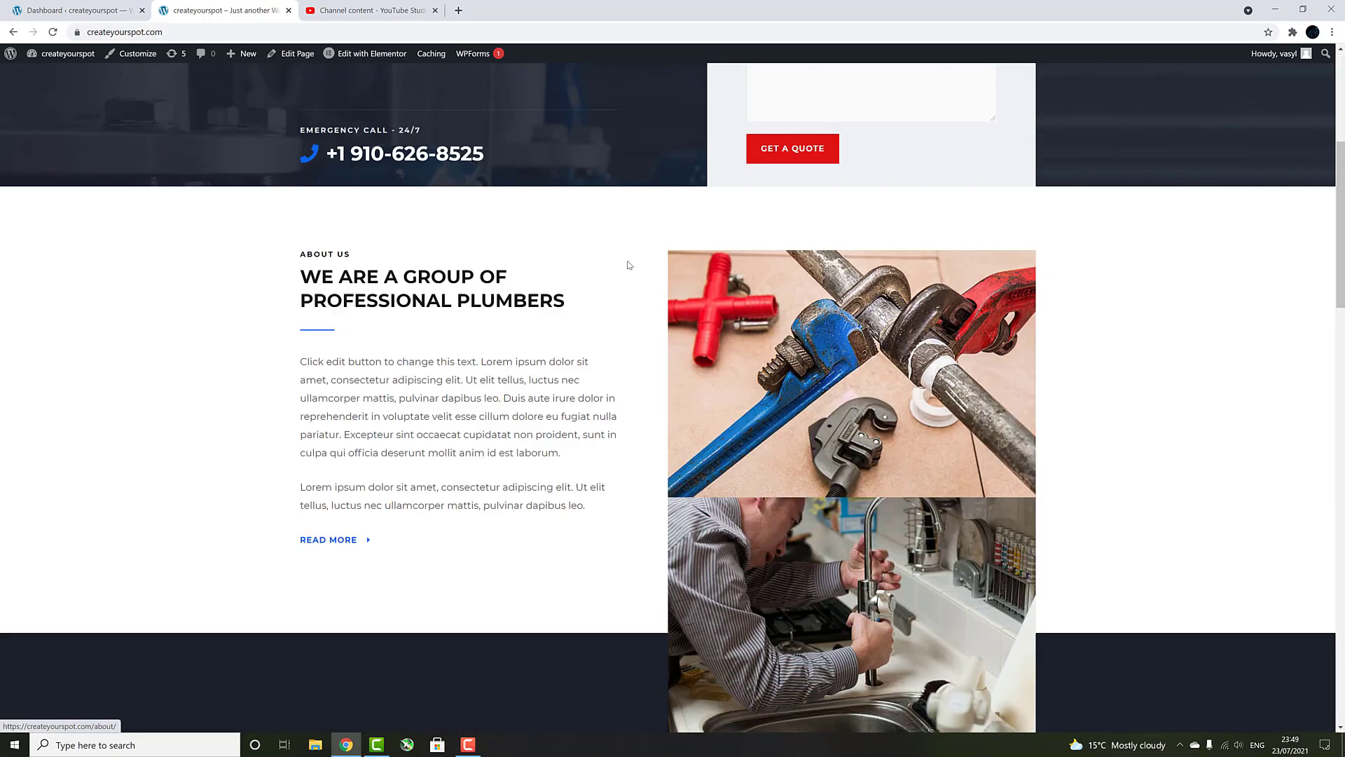
{"action": "scroll", "coordinate": [614, 292], "scroll_direction": "down", "scroll_amount": 8}
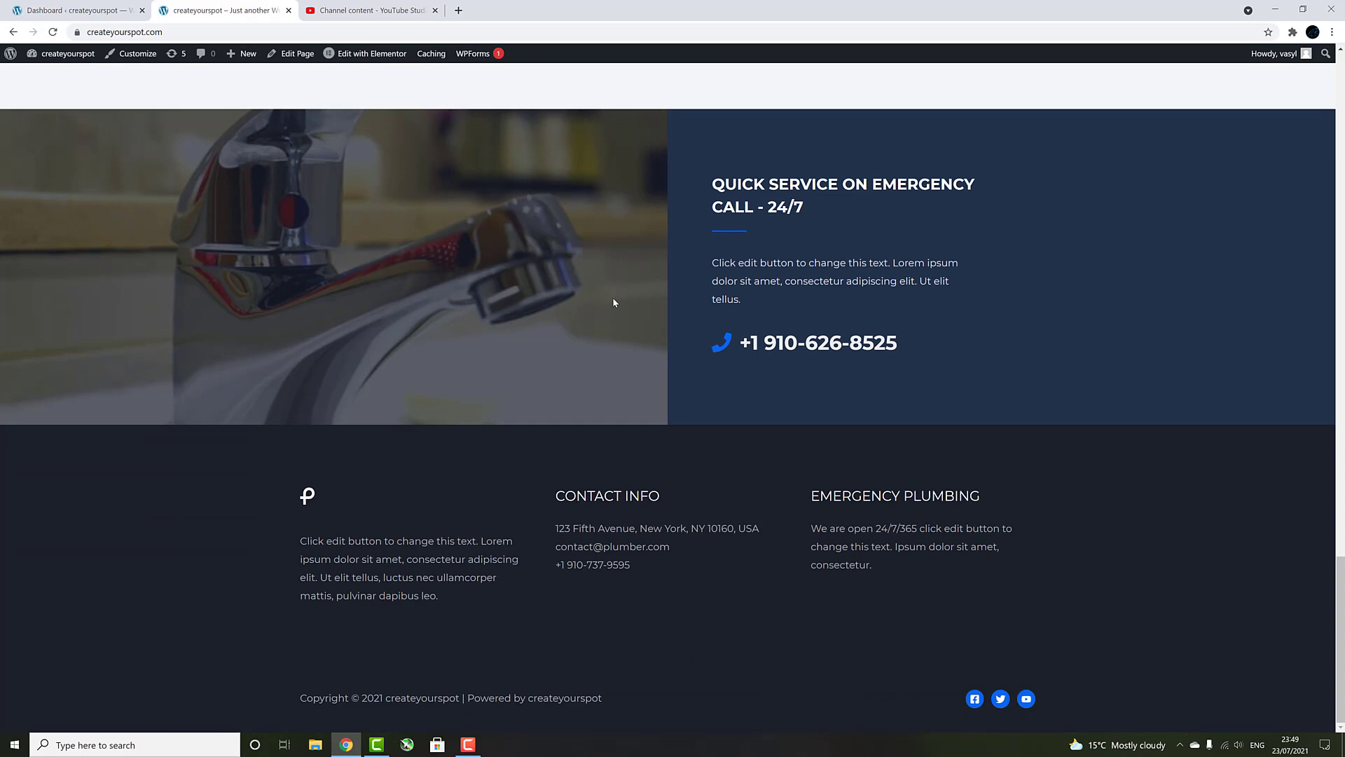
{"action": "scroll", "coordinate": [613, 297], "scroll_direction": "up", "scroll_amount": 6}
{"action": "scroll", "coordinate": [614, 302], "scroll_direction": "up", "scroll_amount": 20}
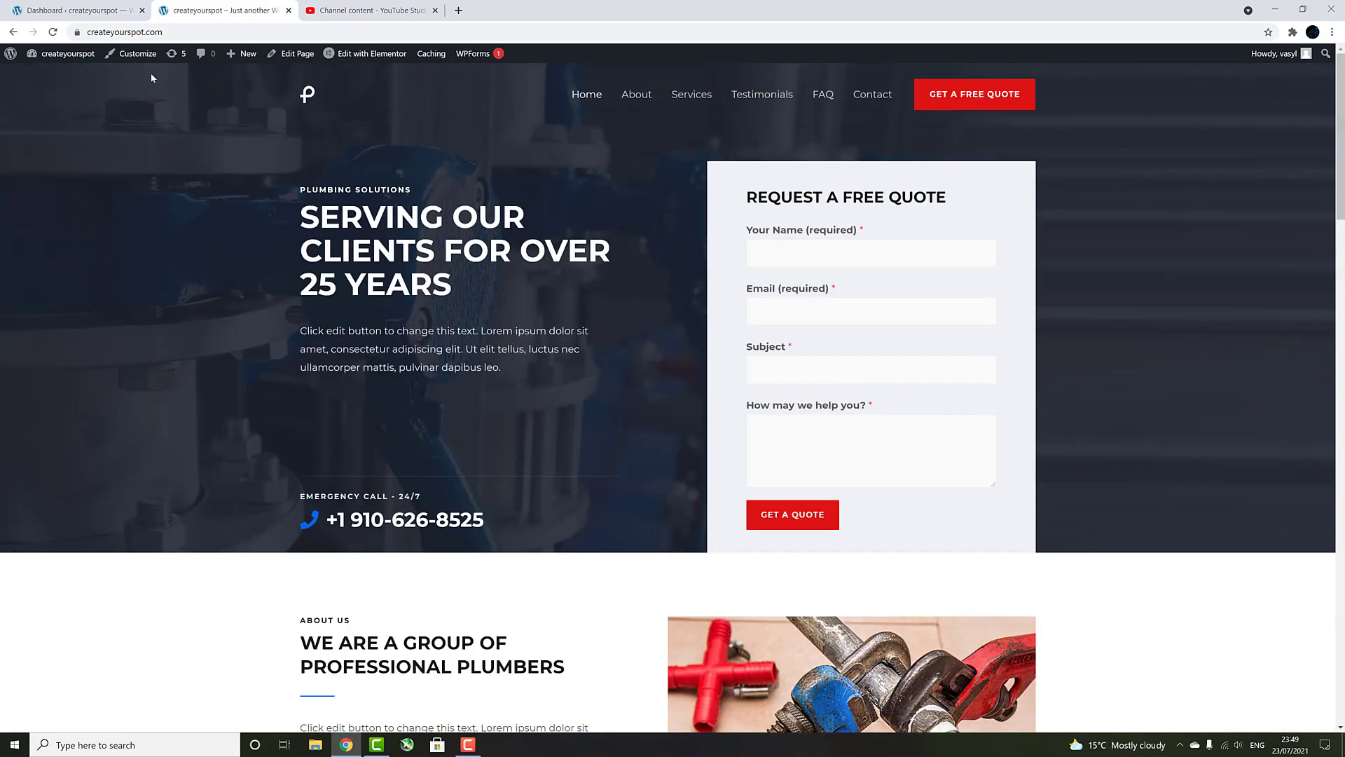
Launch the Customizer from the admin bar and go to Header Builder
{"action": "left_click", "coordinate": [140, 54]}
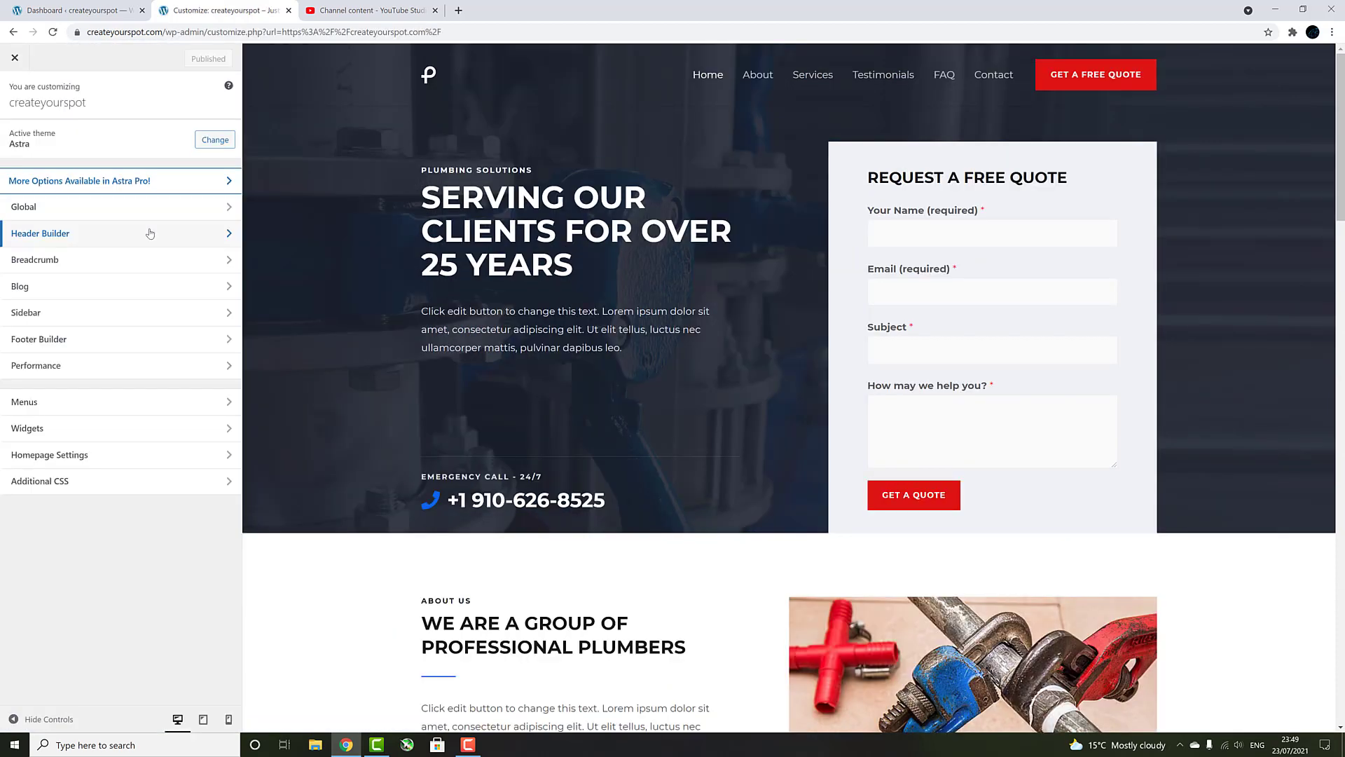
{"action": "left_click", "coordinate": [150, 233]}
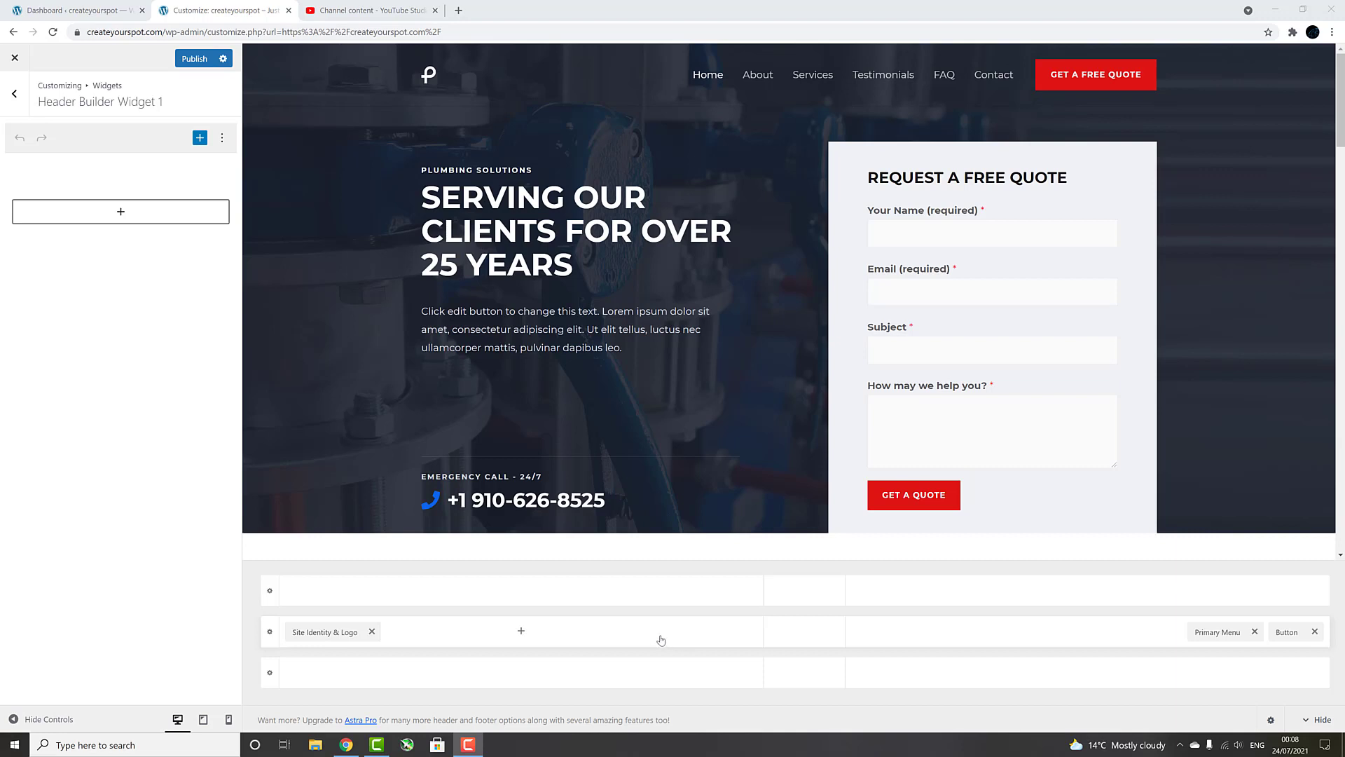
{"action": "left_click_drag", "start_coordinate": [328, 632], "coordinate": [328, 592]}
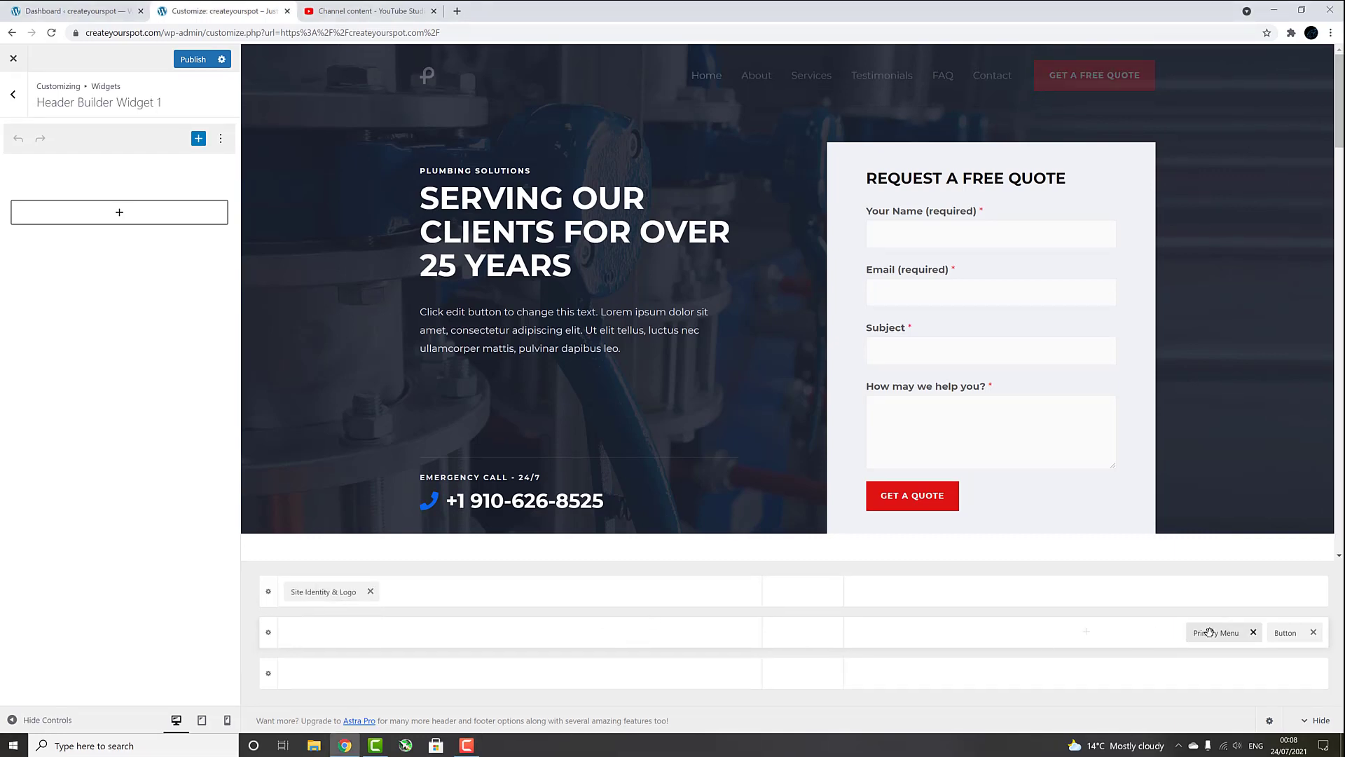
{"action": "left_click_drag", "start_coordinate": [1219, 632], "coordinate": [330, 634]}
{"action": "left_click_drag", "start_coordinate": [1284, 633], "coordinate": [1286, 591]}
{"action": "left_click_drag", "start_coordinate": [321, 626], "coordinate": [1223, 593]}
{"action": "left_click_drag", "start_coordinate": [321, 592], "coordinate": [1006, 621]}
{"action": "left_click_drag", "start_coordinate": [1220, 592], "coordinate": [308, 673]}
{"action": "left_click_drag", "start_coordinate": [1286, 592], "coordinate": [428, 675]}
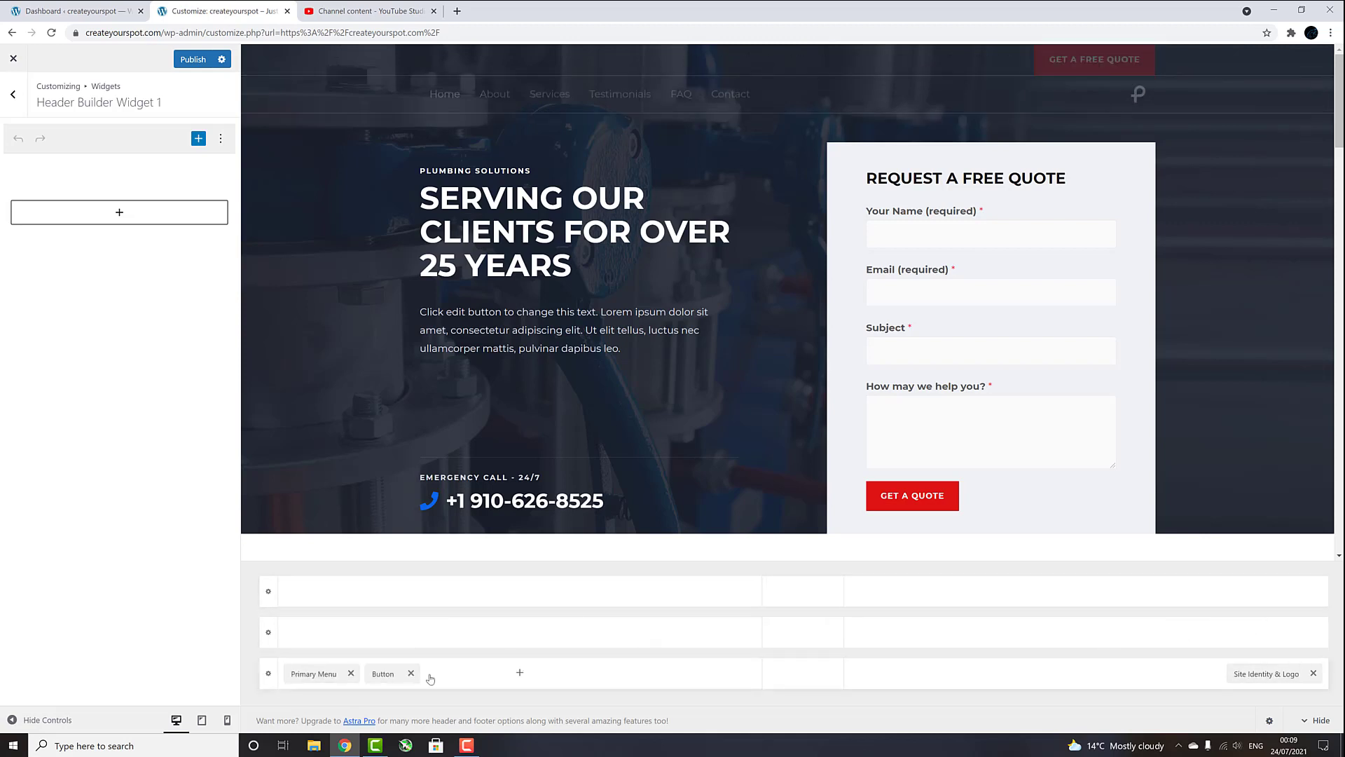
{"action": "left_click_drag", "start_coordinate": [1265, 673], "coordinate": [317, 633]}
{"action": "left_click_drag", "start_coordinate": [314, 673], "coordinate": [1286, 634]}
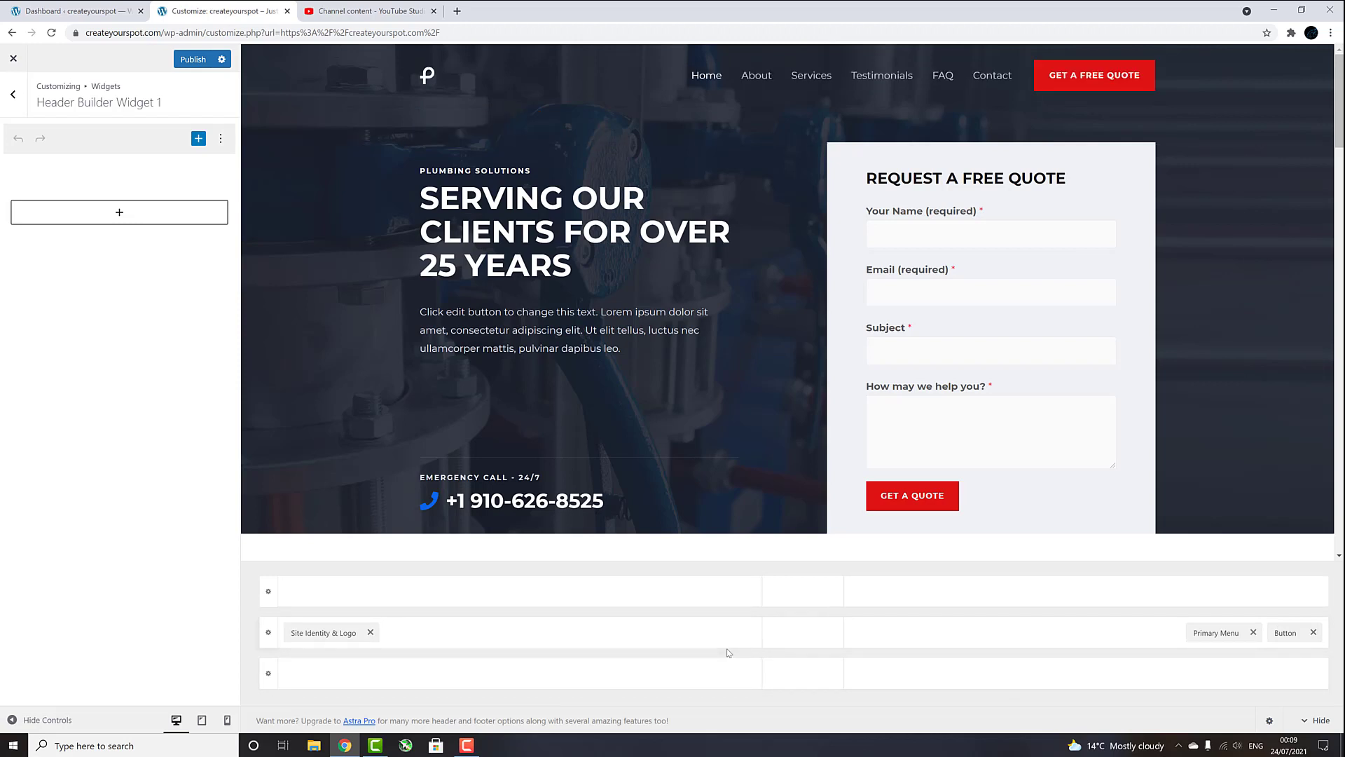
Add Account, Social and Search elements, place Search after the quote button, then remove Account and Social
{"action": "left_click", "coordinate": [518, 634]}
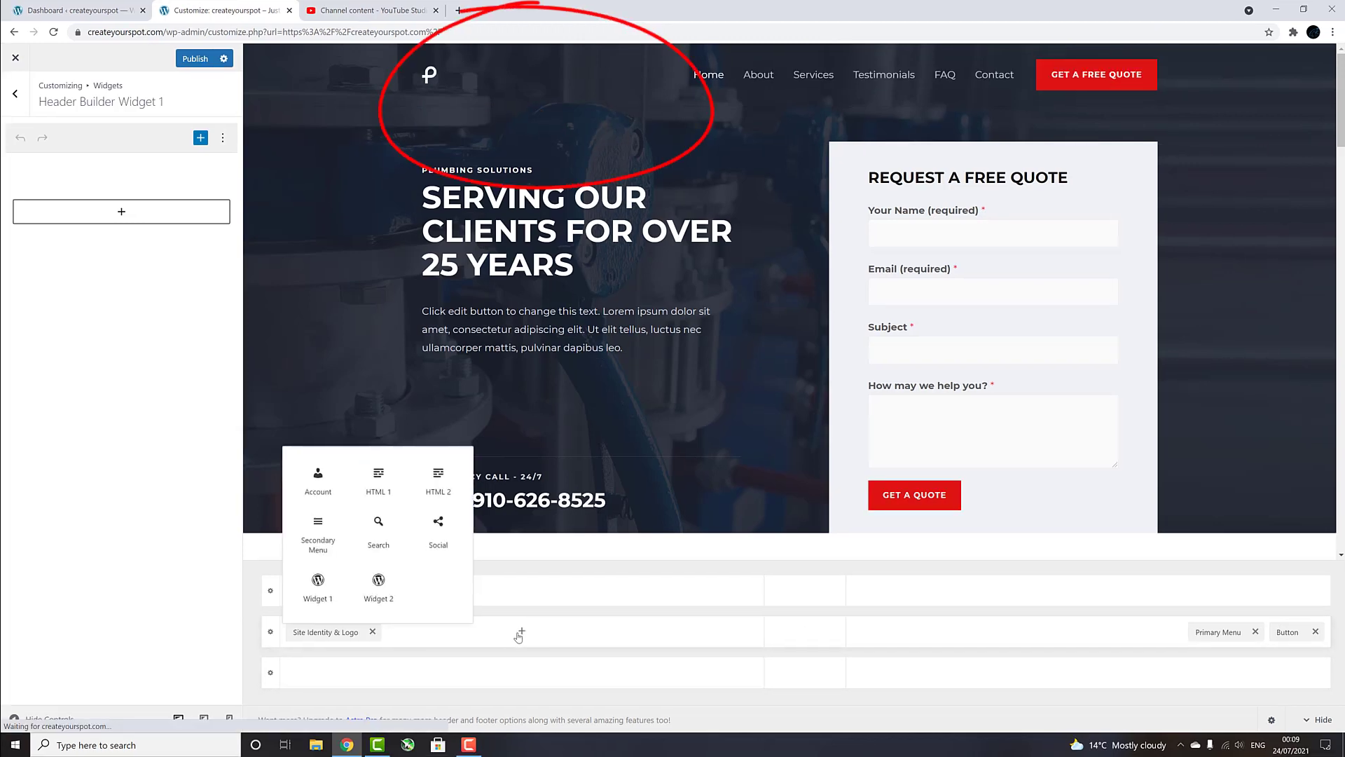
{"action": "left_click", "coordinate": [328, 477]}
{"action": "left_click", "coordinate": [469, 643]}
{"action": "left_click", "coordinate": [376, 539]}
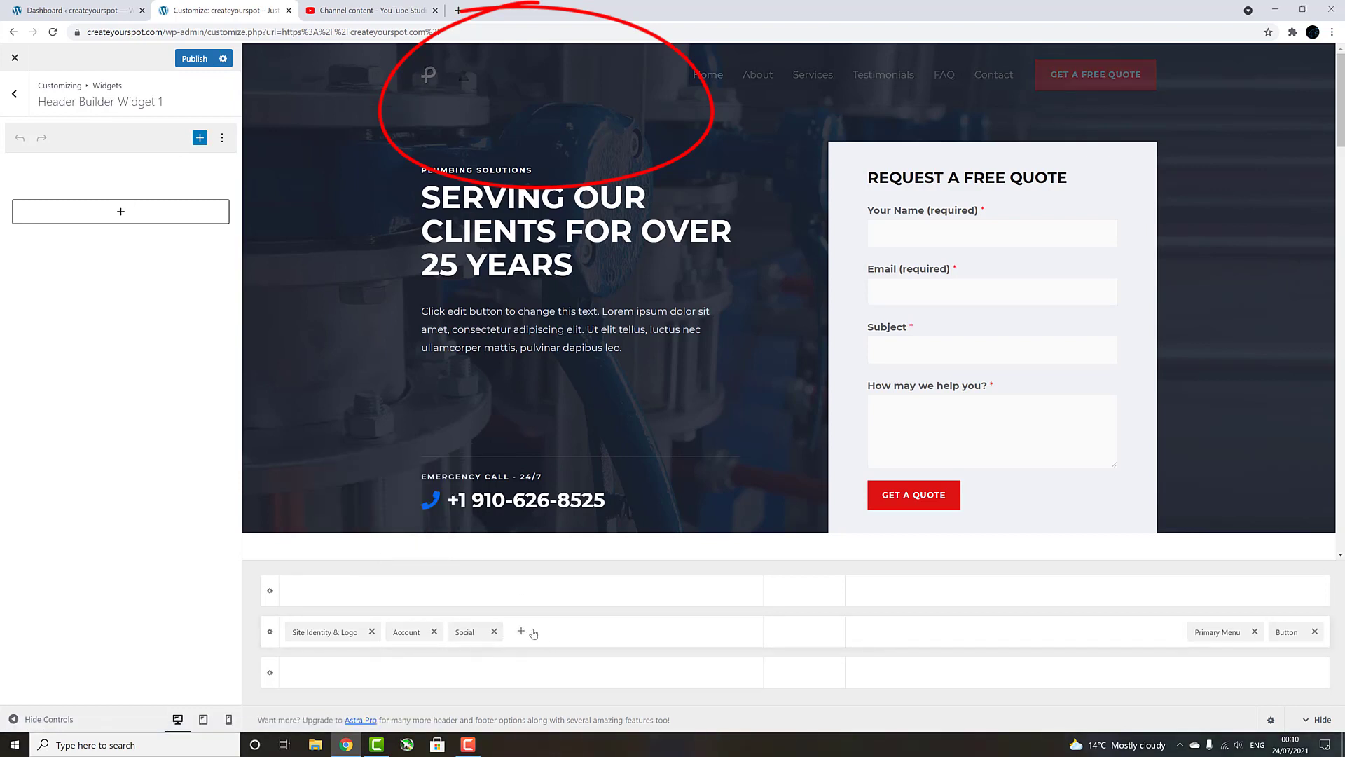
{"action": "left_click", "coordinate": [541, 633]}
{"action": "left_click", "coordinate": [321, 541]}
{"action": "left_click_drag", "start_coordinate": [525, 632], "coordinate": [1289, 638]}
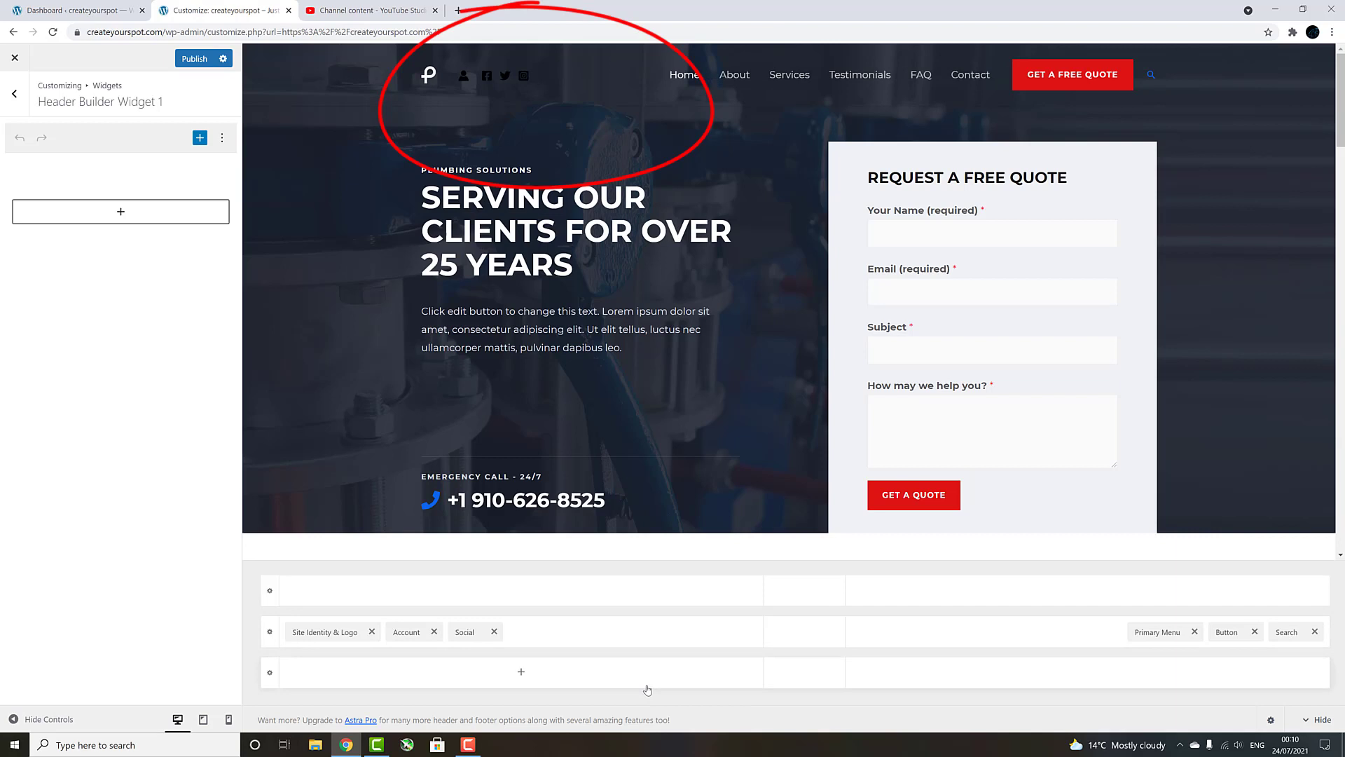
{"action": "left_click", "coordinate": [433, 632]}
{"action": "left_click", "coordinate": [433, 632]}
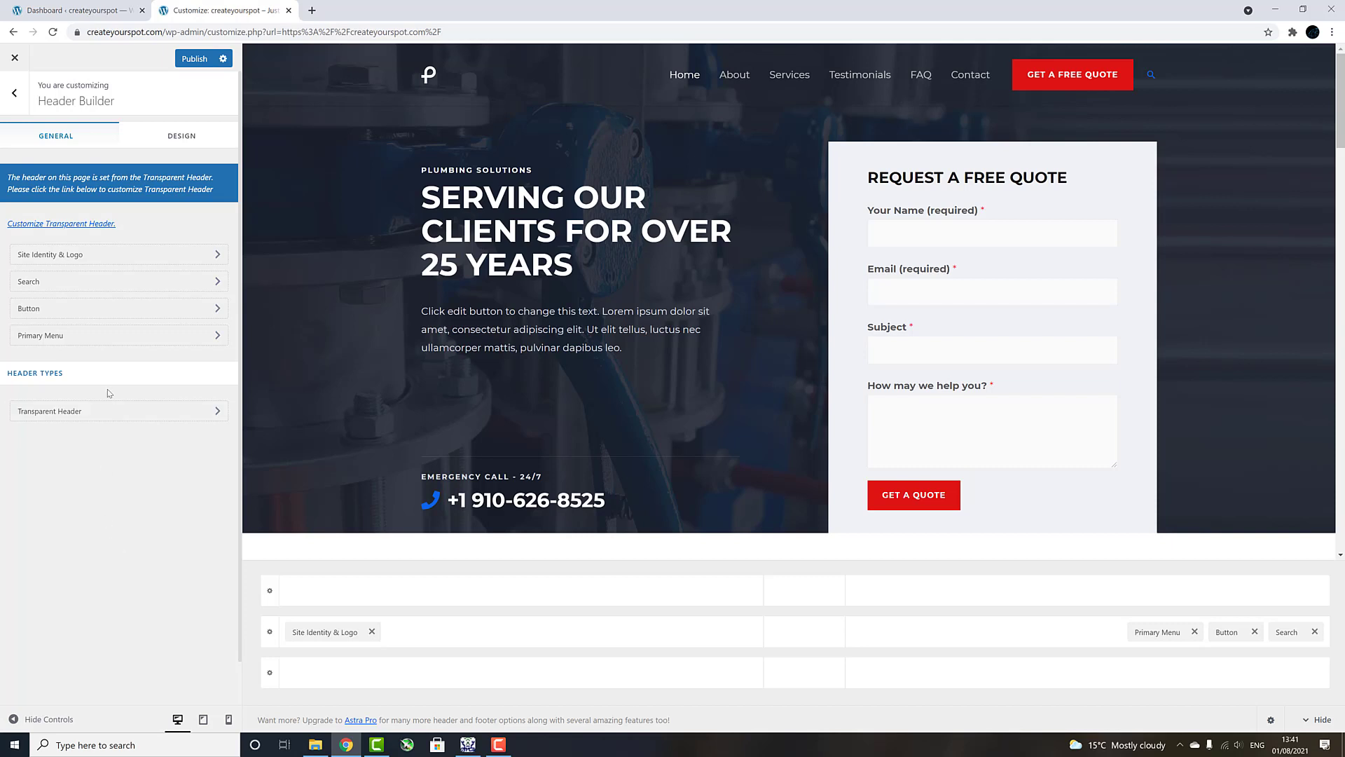
Upload Studio_Project (3).png from Downloads through the Change Logo media picker
{"action": "left_click", "coordinate": [133, 256]}
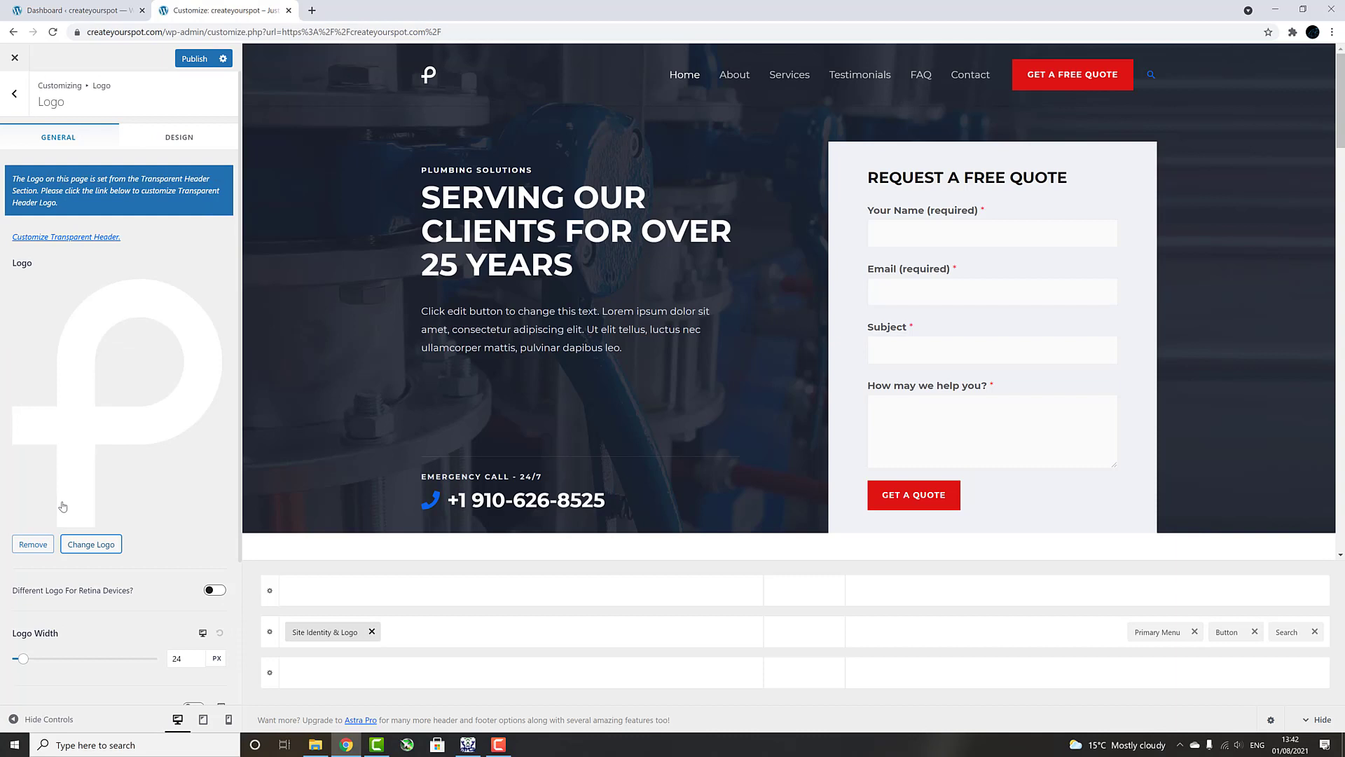
{"action": "left_click", "coordinate": [87, 546]}
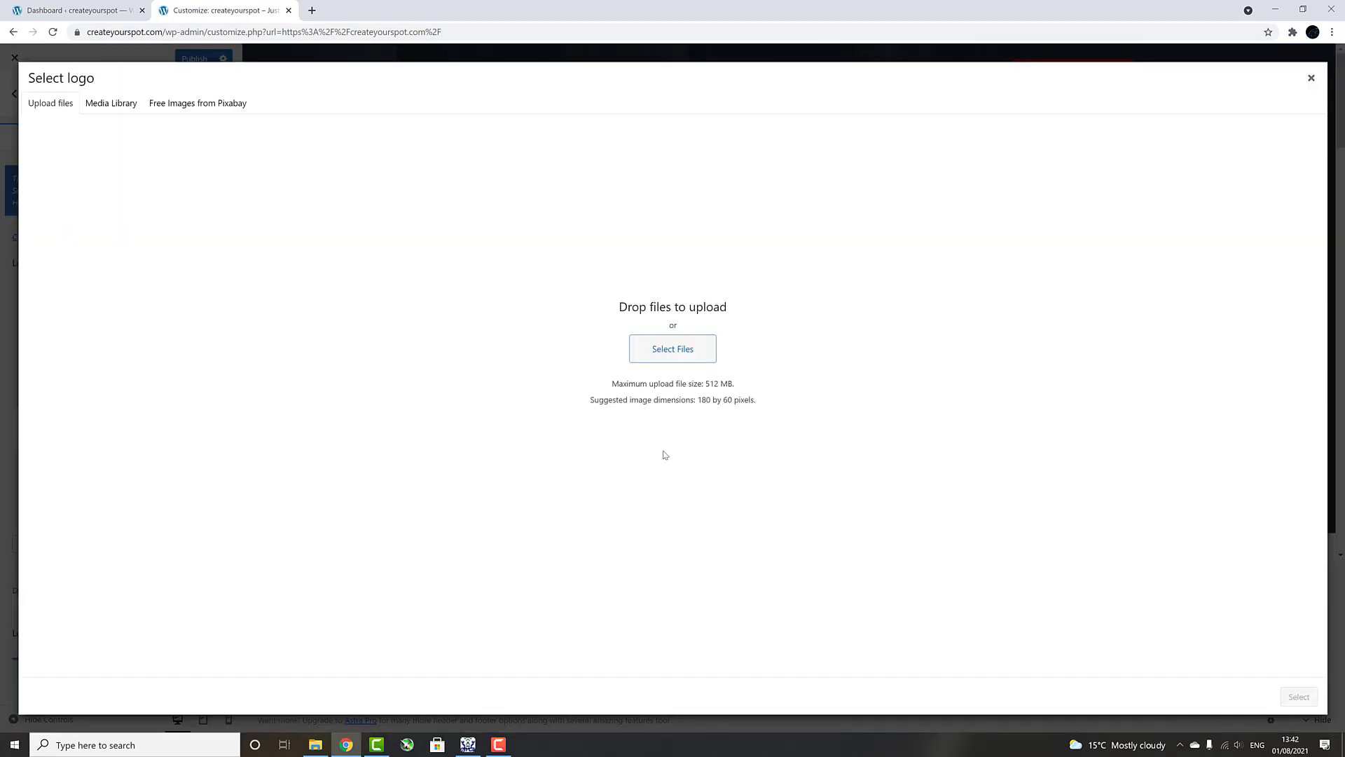
{"action": "left_click", "coordinate": [666, 356]}
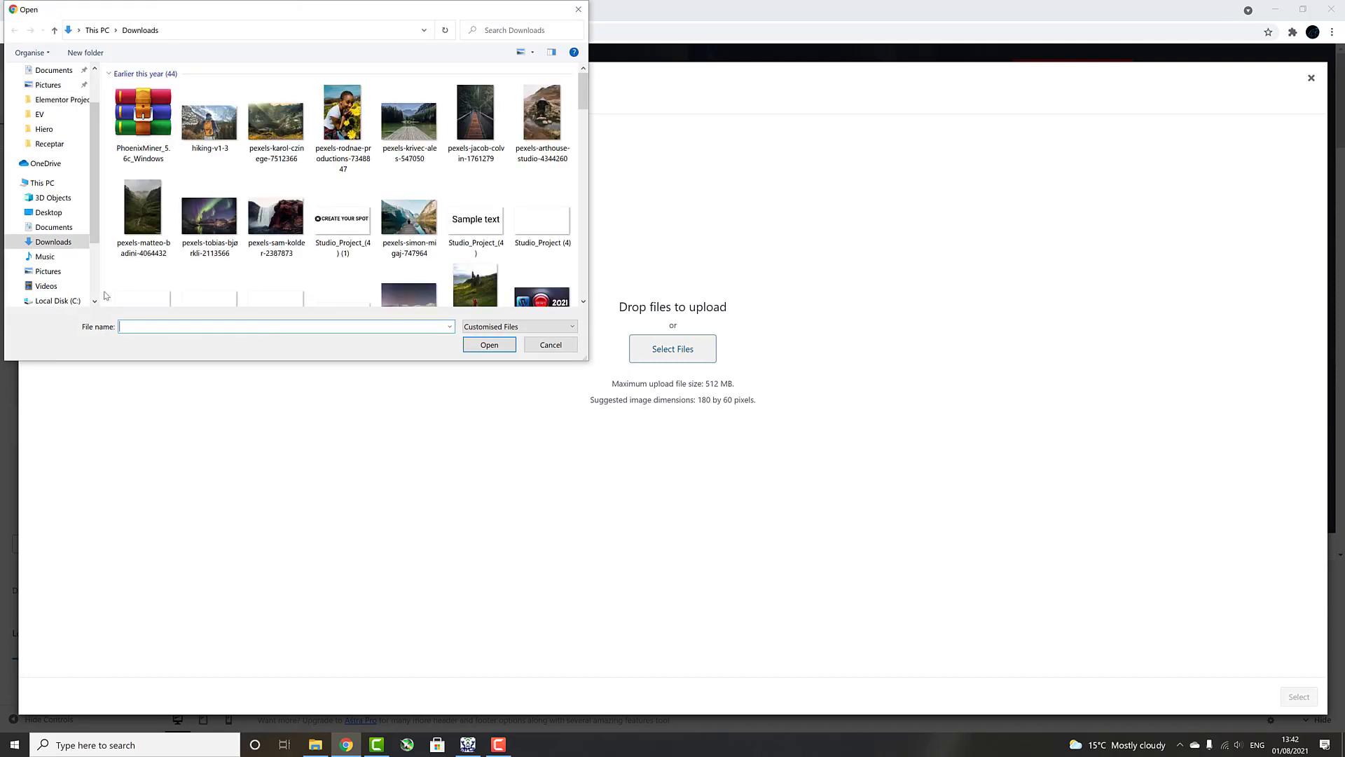
{"action": "scroll", "coordinate": [155, 277], "scroll_direction": "down", "scroll_amount": 3}
{"action": "left_click", "coordinate": [143, 140]}
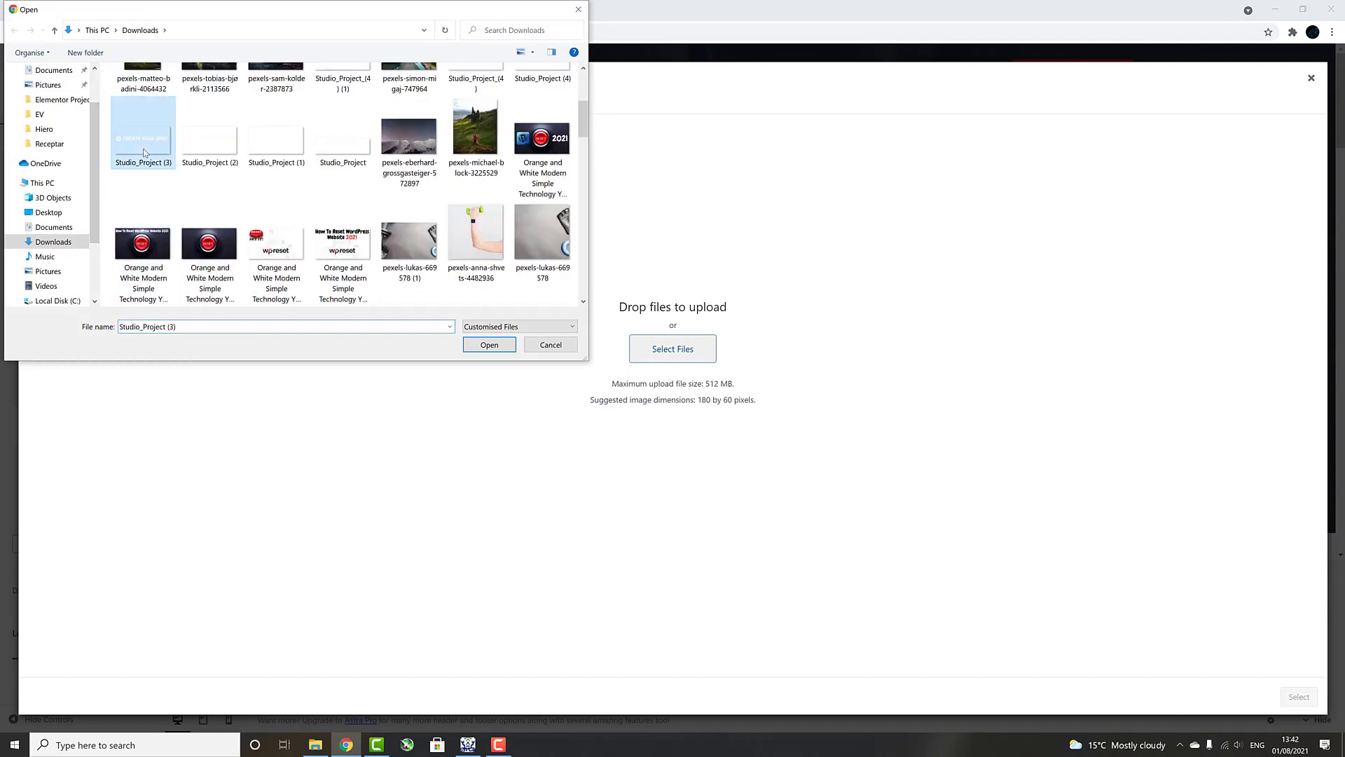
{"action": "left_click", "coordinate": [489, 344]}
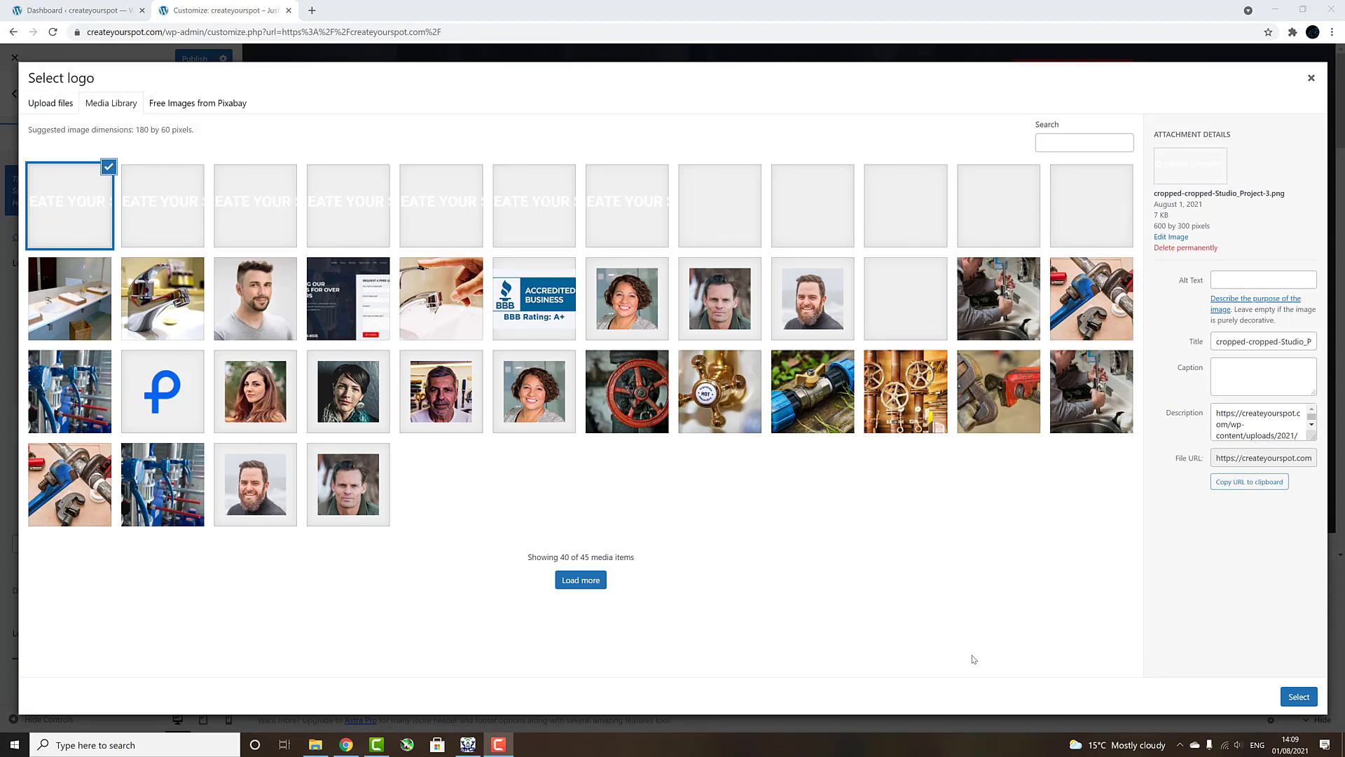
Select the uploaded image, crop it to its full height, and set Logo Width to 189 px
{"action": "left_click", "coordinate": [1297, 697]}
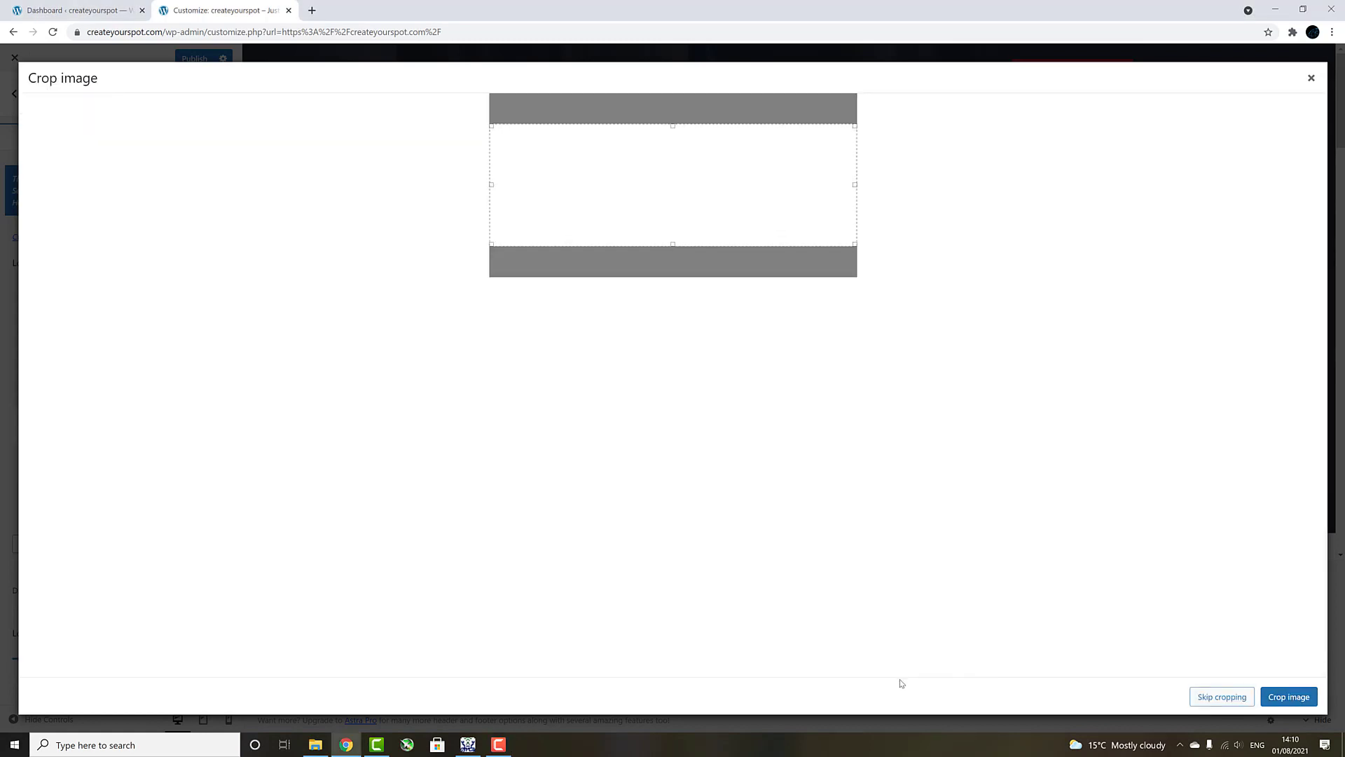
{"action": "mouse_move", "coordinate": [673, 246]}
{"action": "left_mouse_down"}
{"action": "mouse_move", "coordinate": [673, 229]}
{"action": "mouse_move", "coordinate": [673, 246]}
{"action": "left_mouse_up"}
{"action": "left_click_drag", "start_coordinate": [673, 126], "coordinate": [671, 85]}
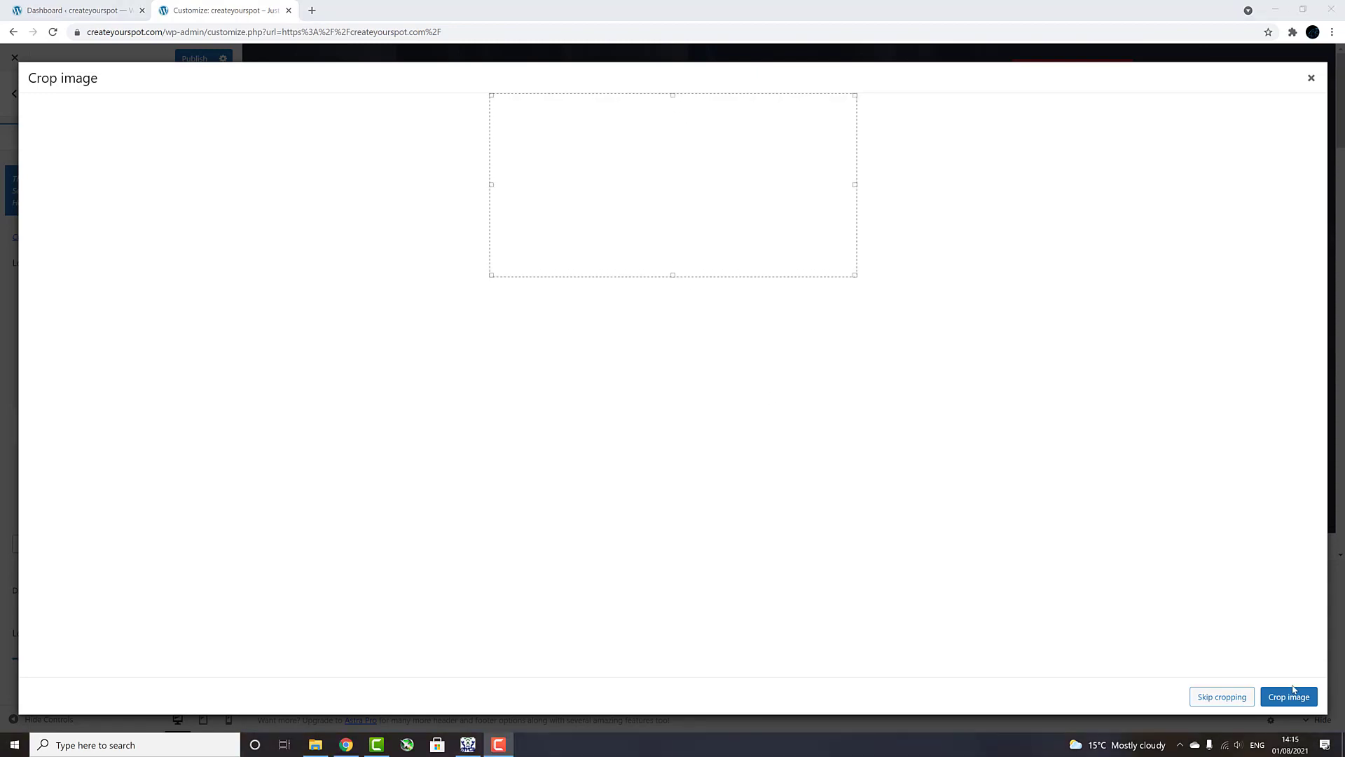
{"action": "left_click", "coordinate": [1293, 698]}
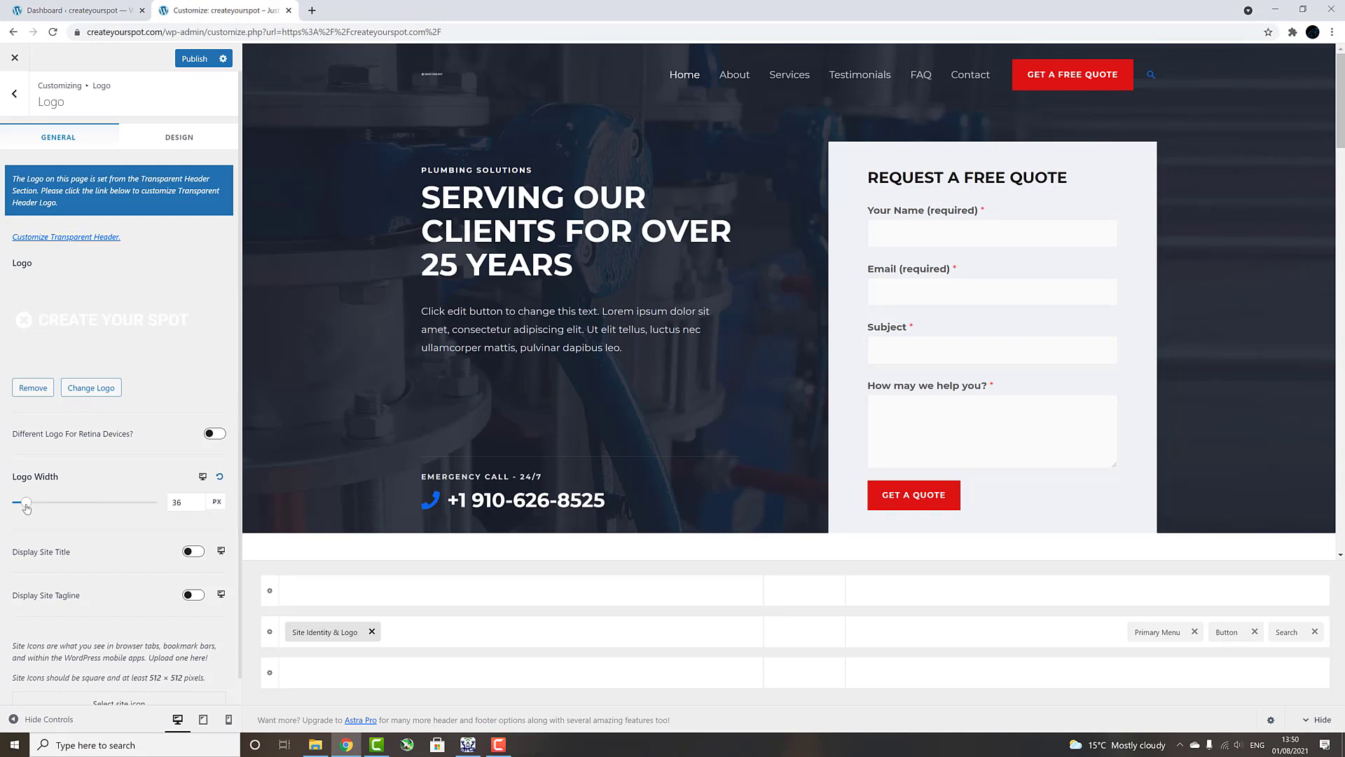
{"action": "left_click_drag", "start_coordinate": [26, 507], "coordinate": [59, 515]}
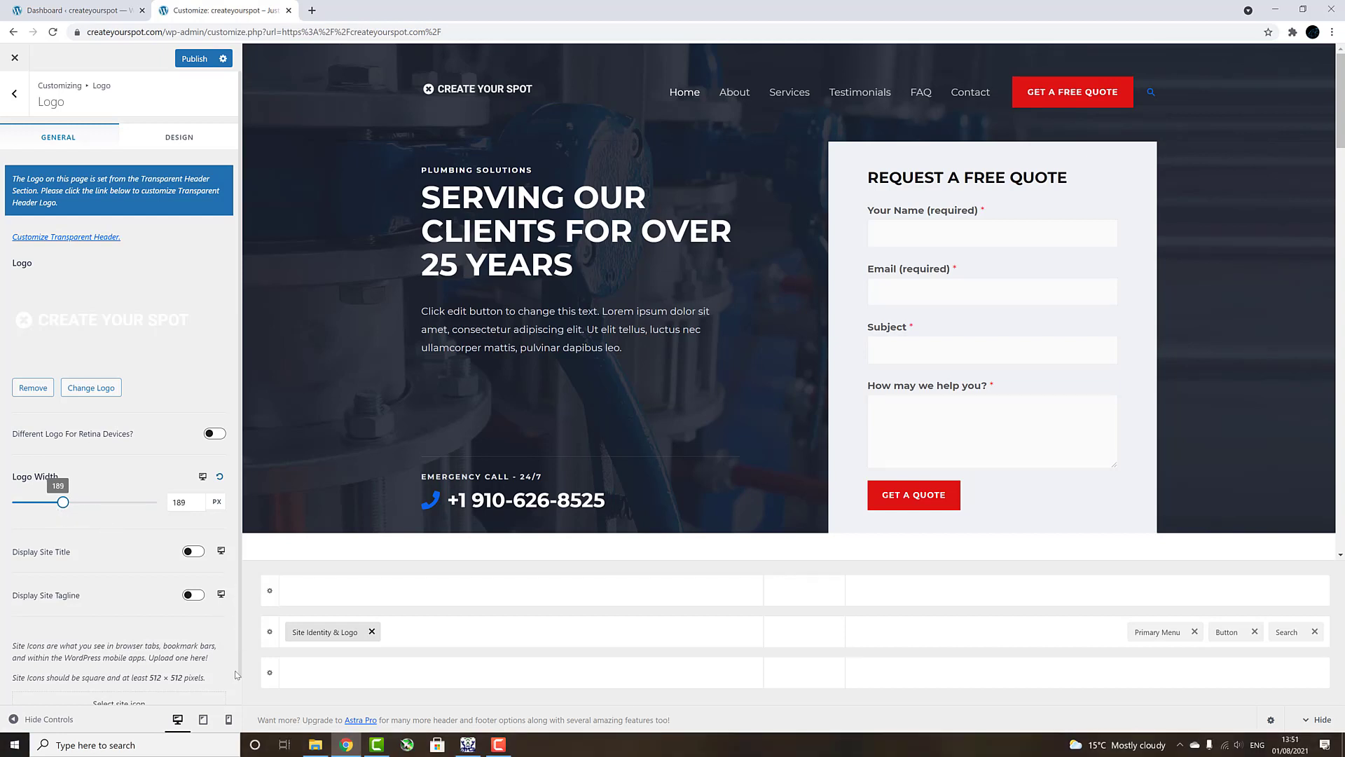
Set the logo width to 223 px on tablet and 159 px on mobile
{"action": "left_click", "coordinate": [204, 722]}
{"action": "scroll", "coordinate": [91, 453], "scroll_direction": "down", "scroll_amount": 1}
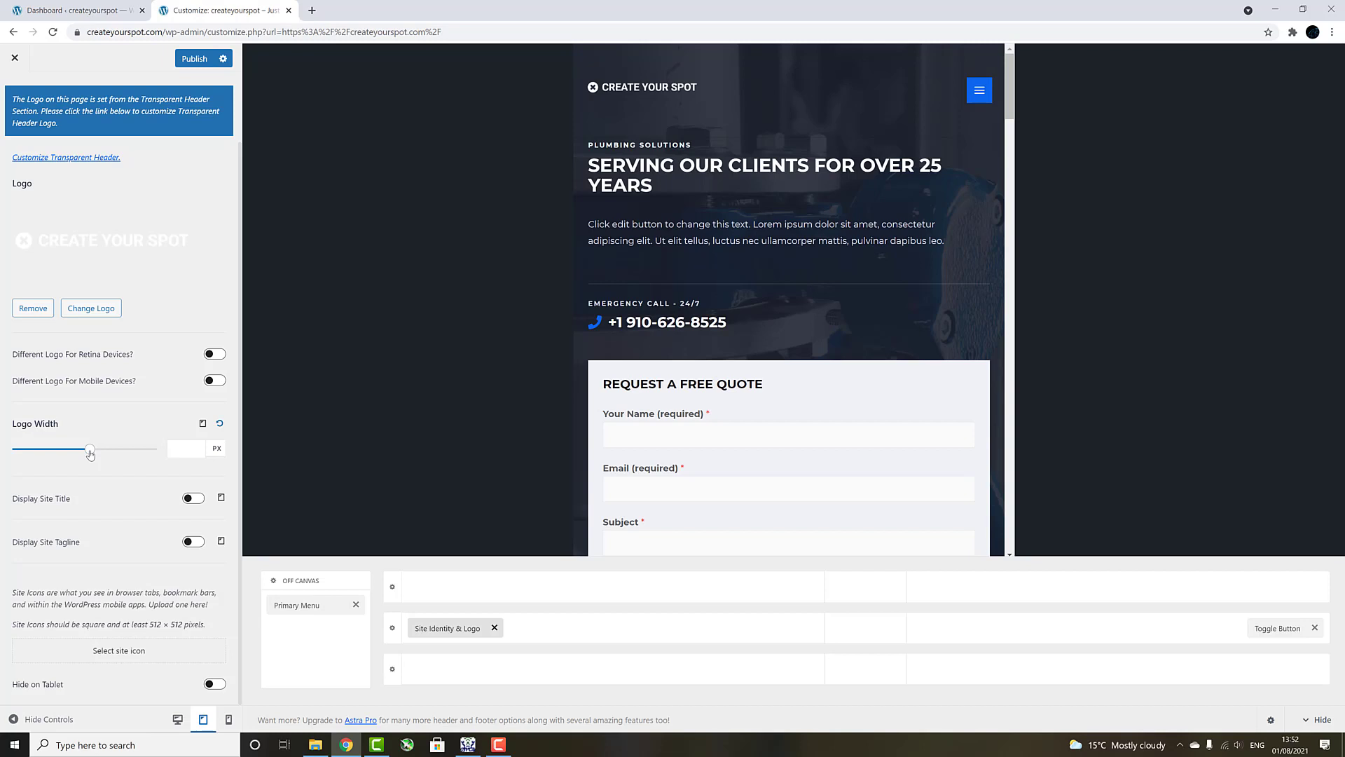
{"action": "left_click_drag", "start_coordinate": [90, 454], "coordinate": [73, 471]}
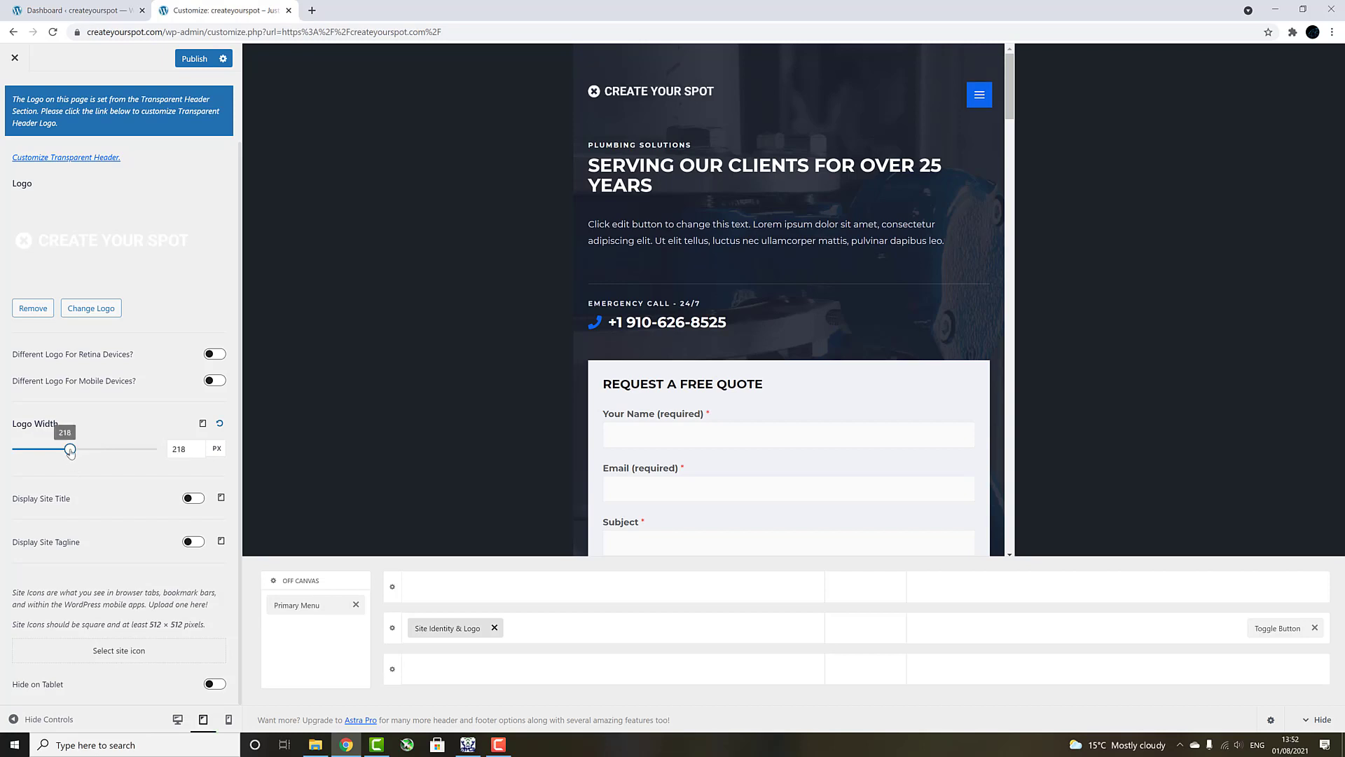
{"action": "left_click_drag", "start_coordinate": [72, 453], "coordinate": [67, 461]}
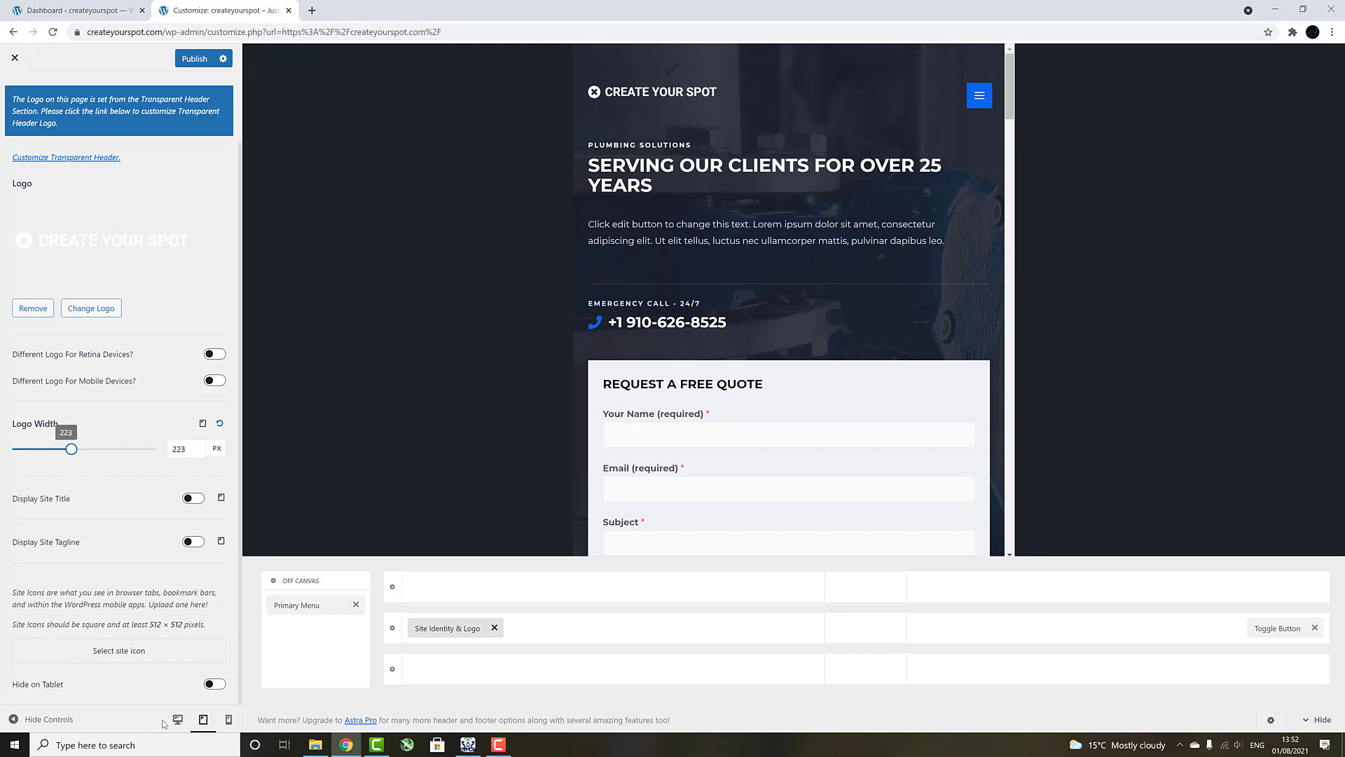
{"action": "left_click", "coordinate": [228, 718]}
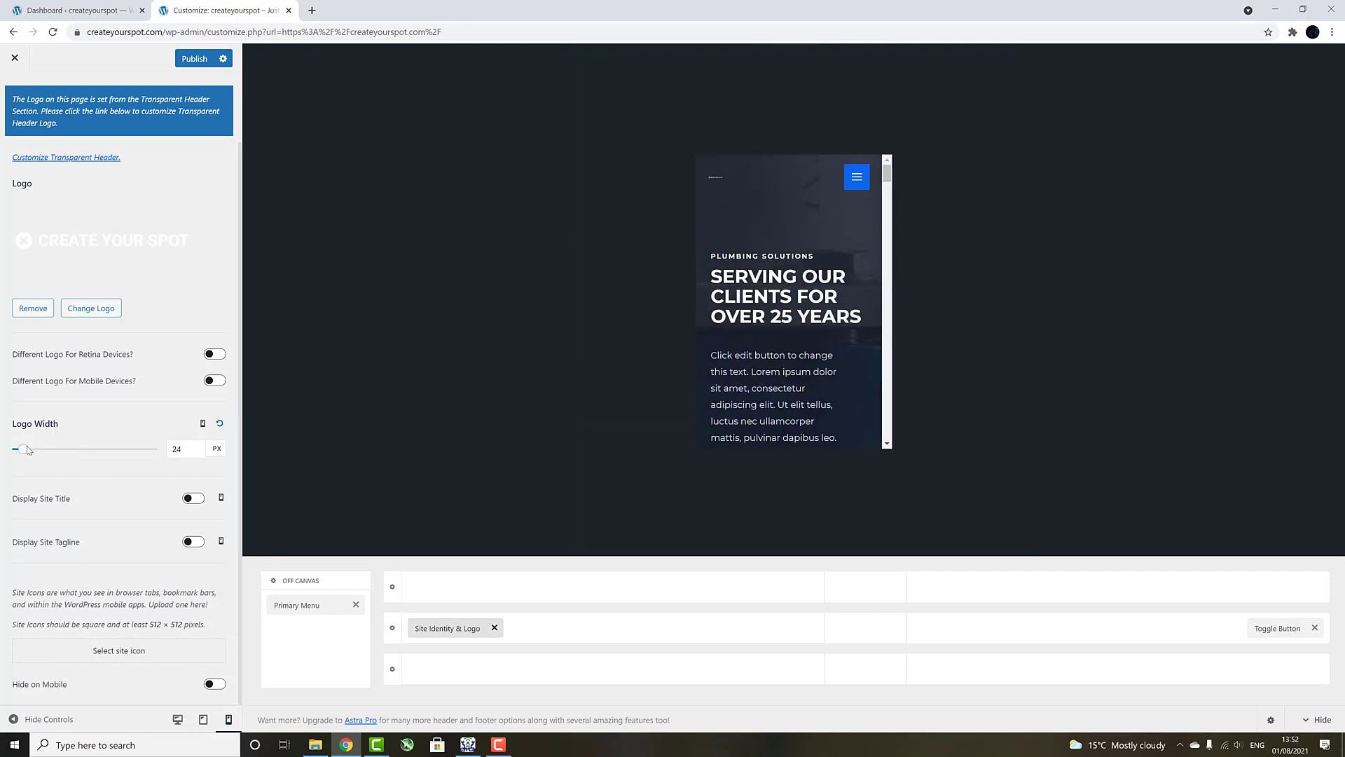
{"action": "left_click_drag", "start_coordinate": [27, 449], "coordinate": [55, 459]}
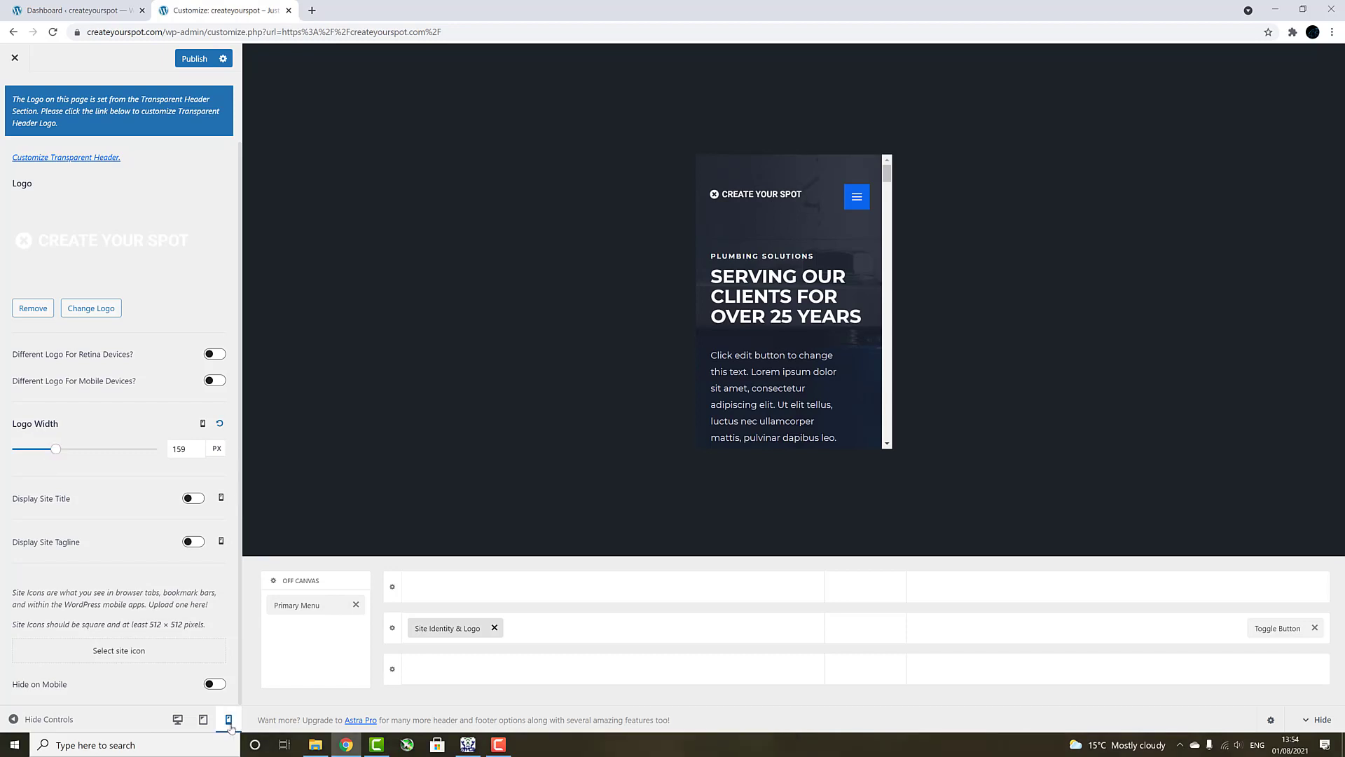
Enable Hide on Mobile and Hide on Tablet for the logo, then return to desktop preview
{"action": "left_click", "coordinate": [214, 687]}
{"action": "left_click", "coordinate": [203, 721]}
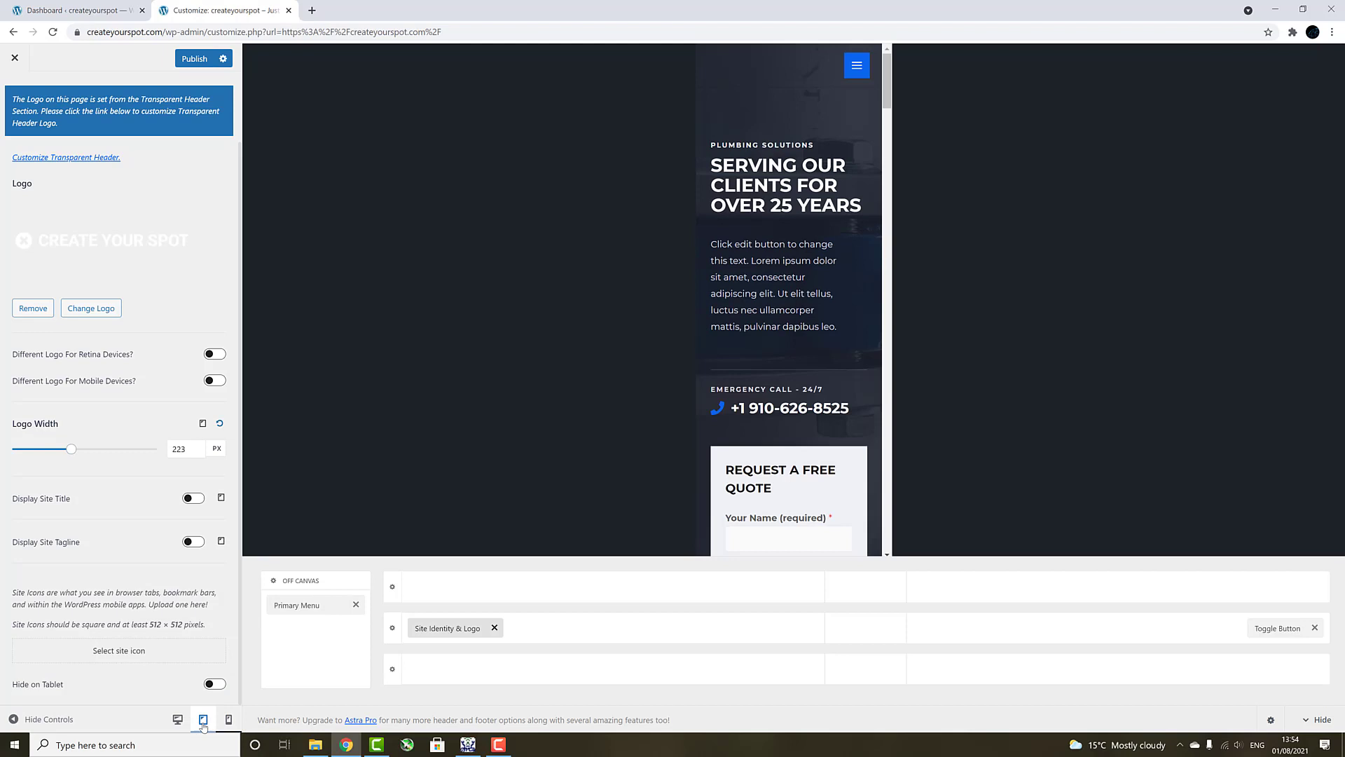
{"action": "left_click", "coordinate": [214, 685]}
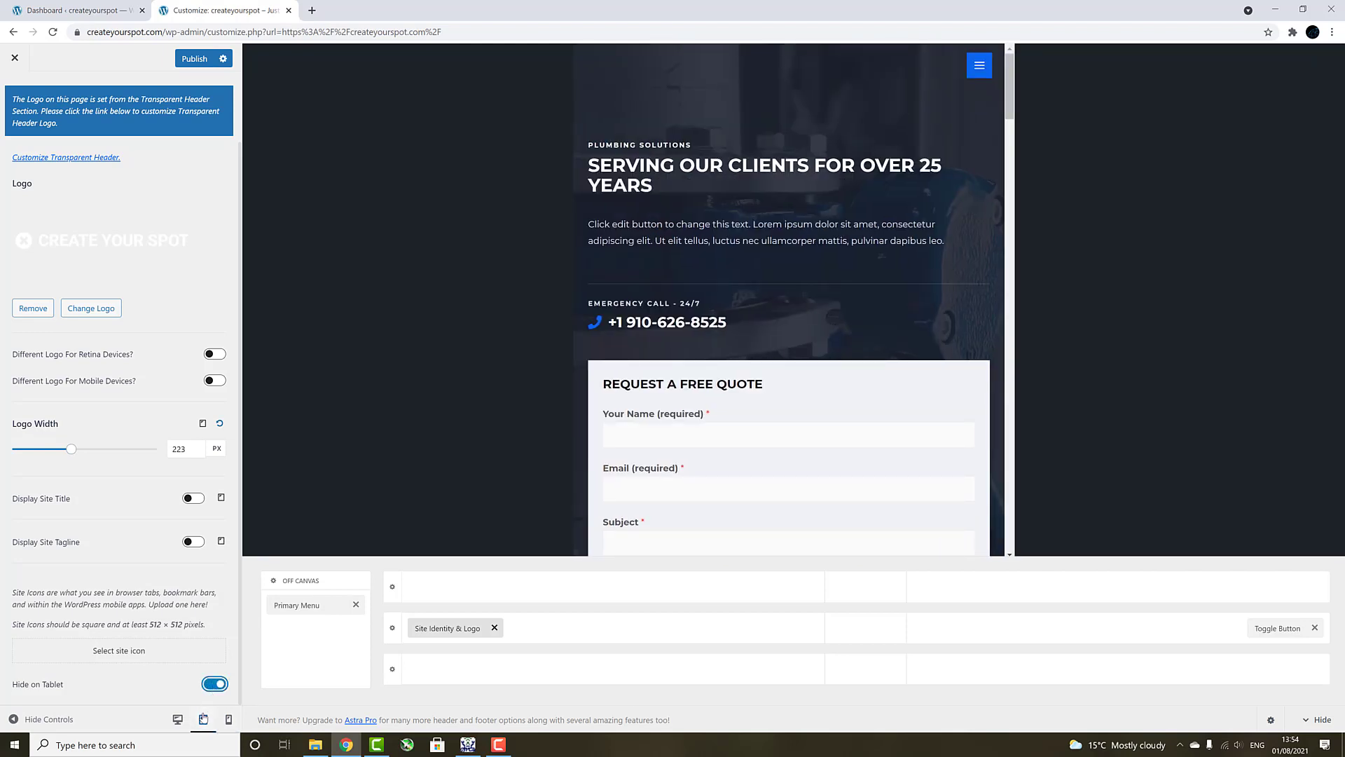
{"action": "left_click", "coordinate": [177, 720]}
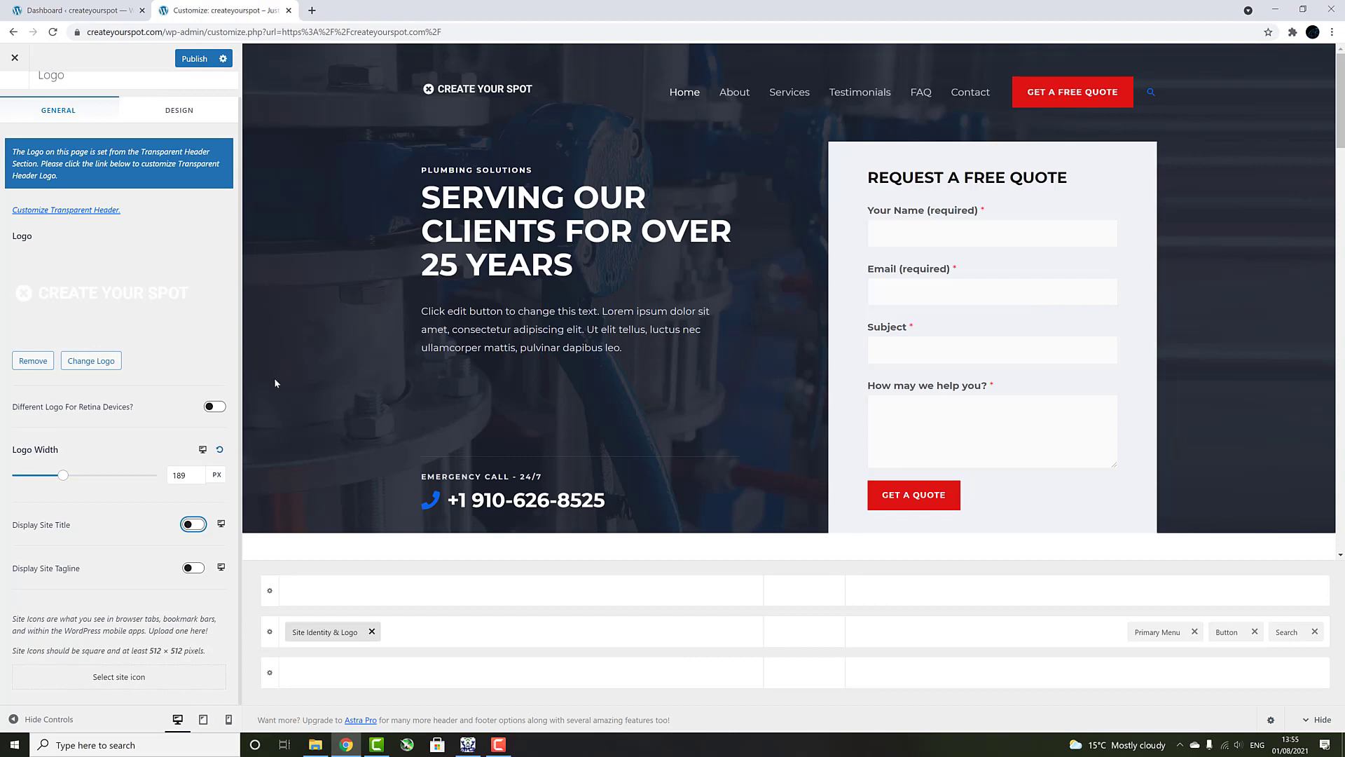
Remove the logo image, display site title and tagline, and turn off Inline Logo & Site Title
{"action": "left_click", "coordinate": [23, 362]}
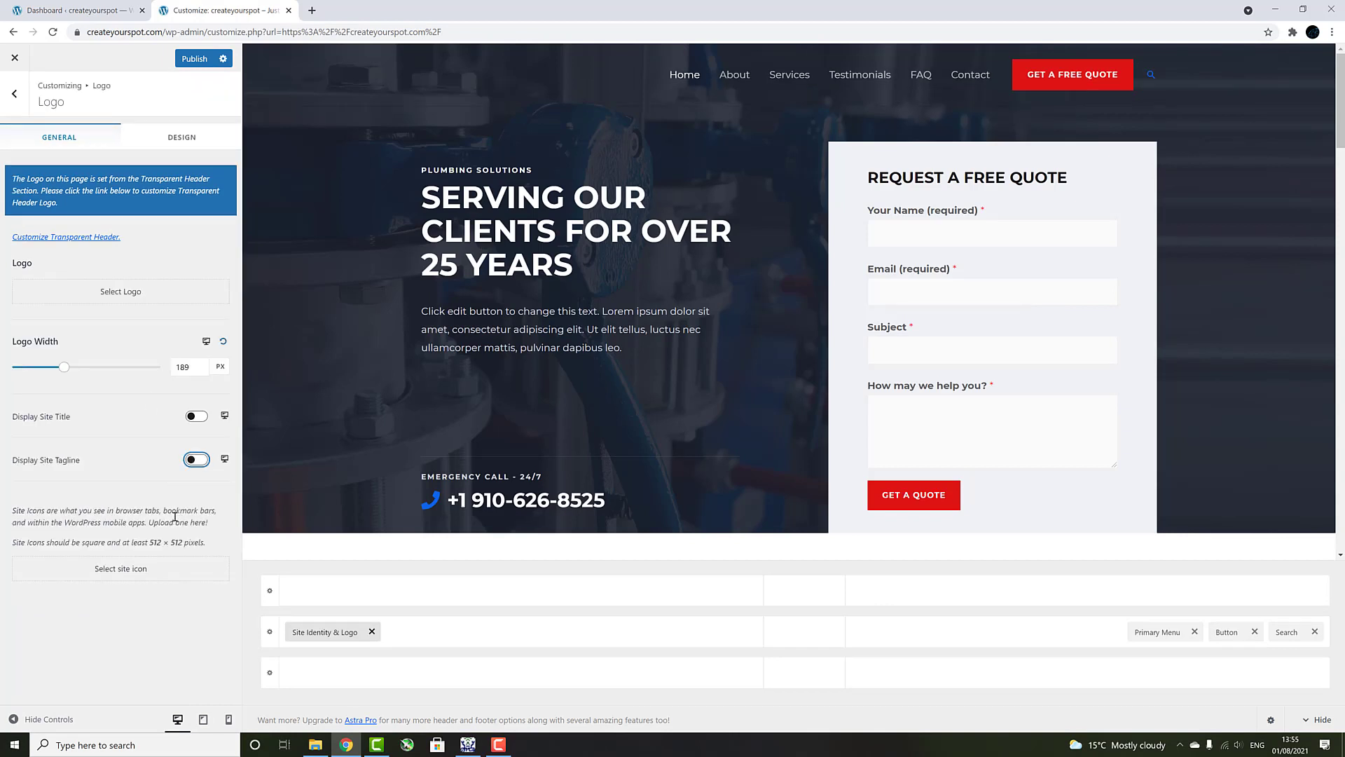
{"action": "left_click", "coordinate": [197, 416]}
{"action": "left_click", "coordinate": [217, 515]}
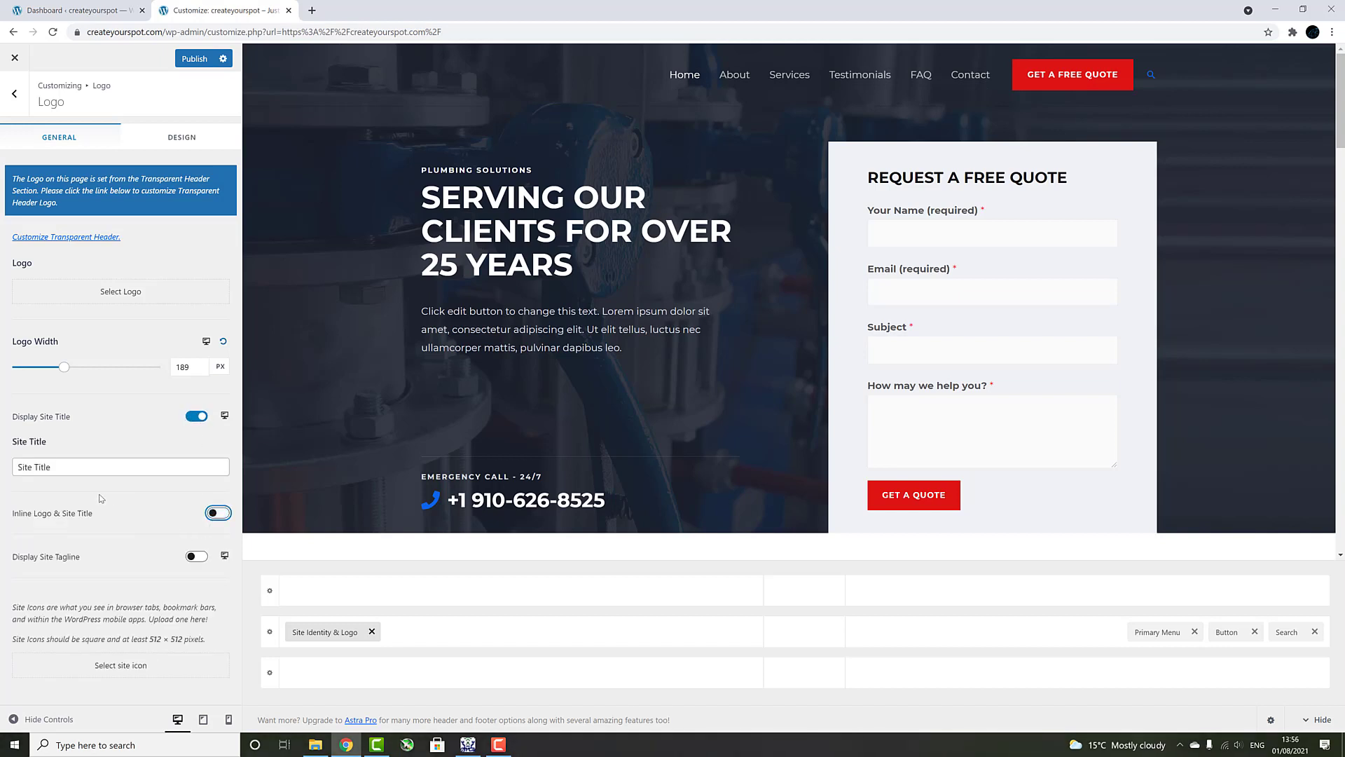
{"action": "left_click", "coordinate": [199, 557]}
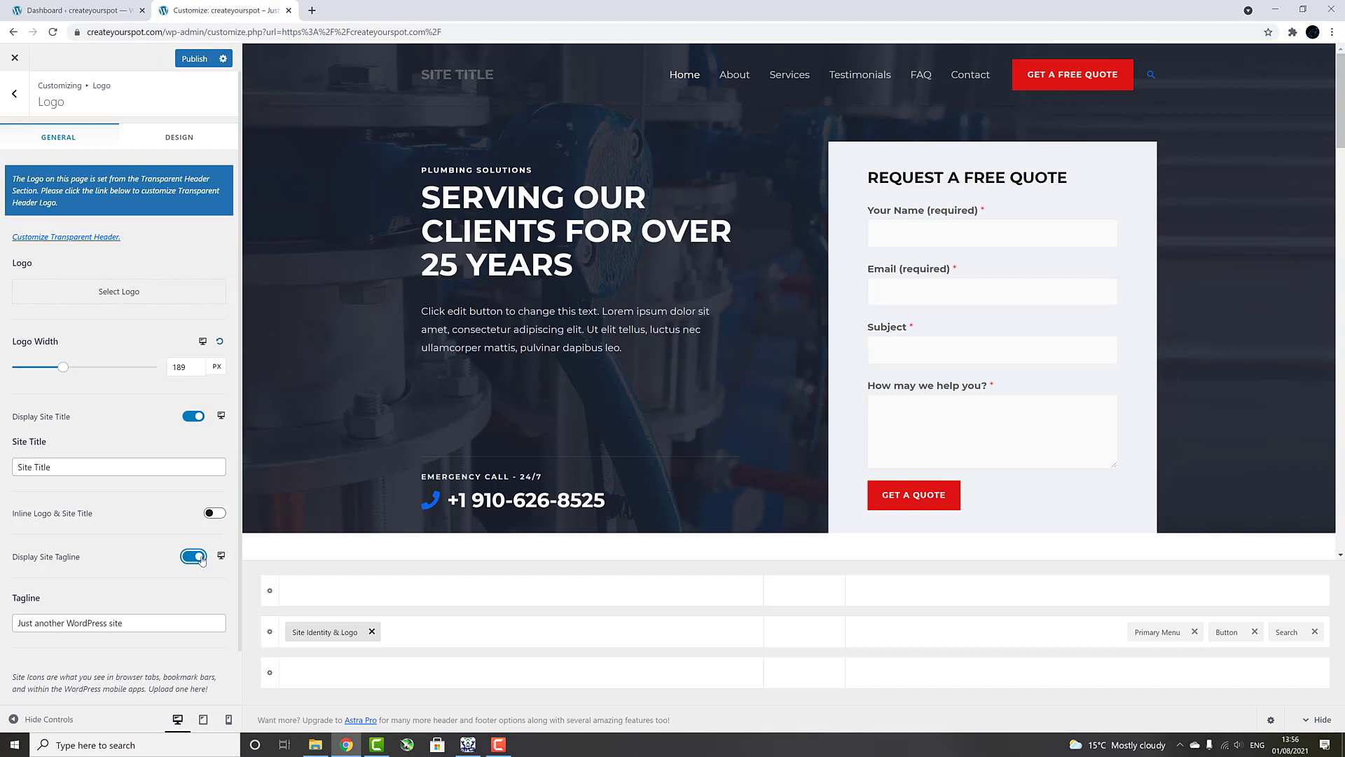
Change the site title to 'create your spot'
{"action": "left_click", "coordinate": [59, 462]}
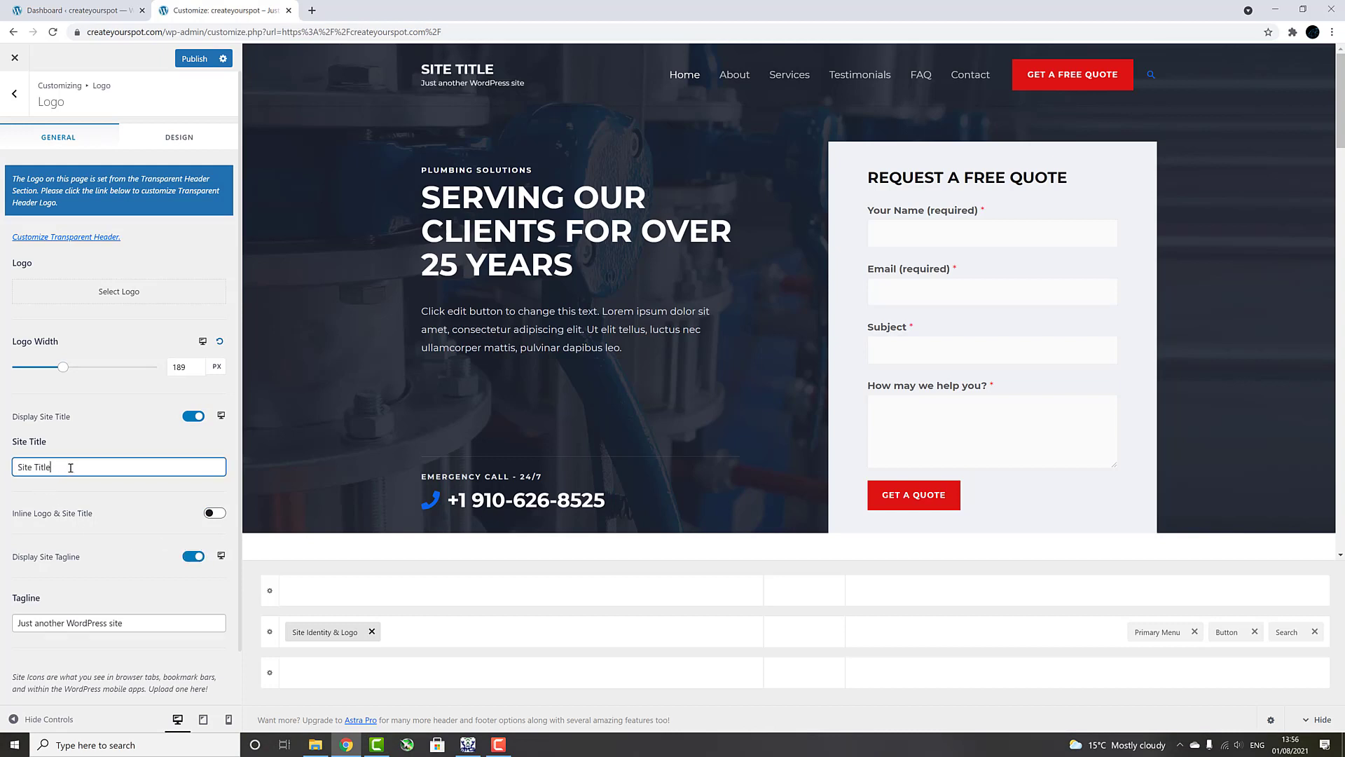
{"action": "left_click_drag", "start_coordinate": [60, 463], "coordinate": [7, 463]}
{"action": "type", "text": "createyourspot"}
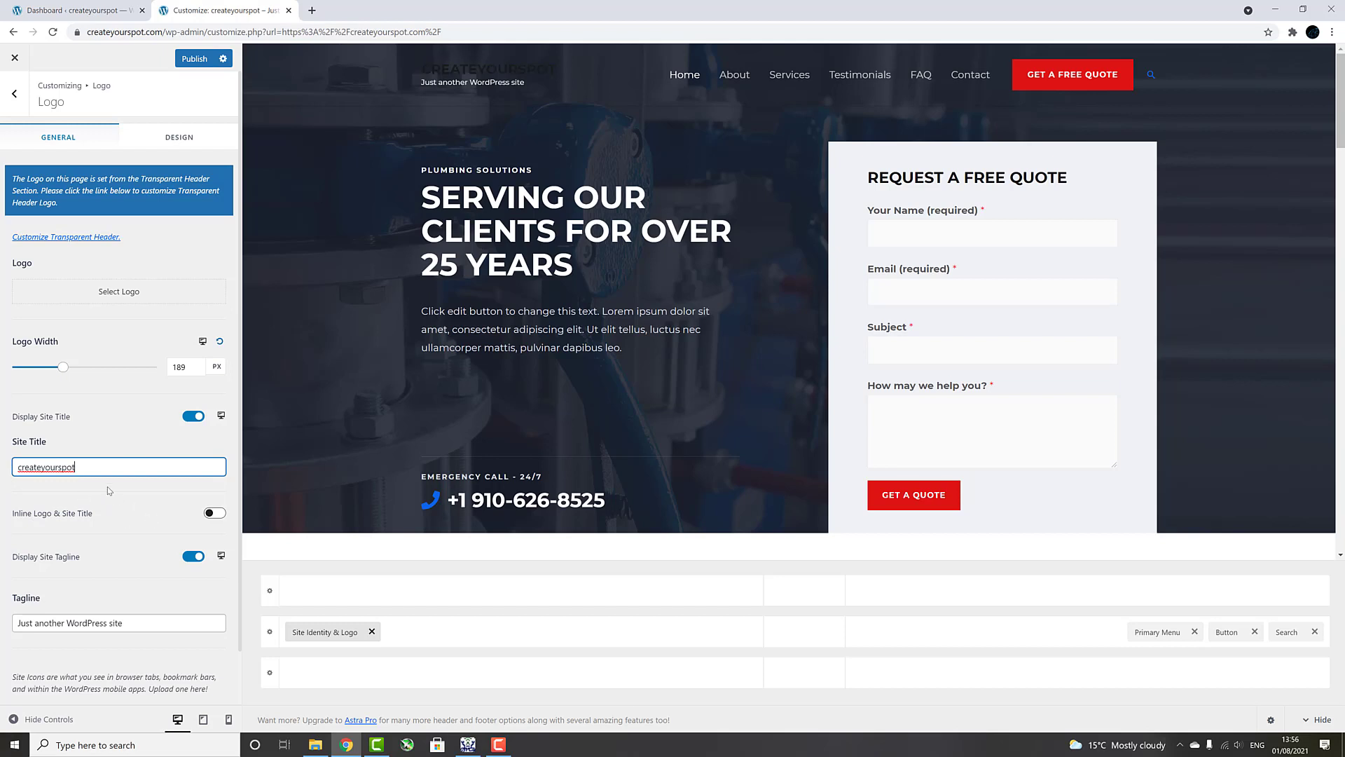
{"action": "double_click", "coordinate": [35, 468]}
{"action": "type", "text": "create your spot"}
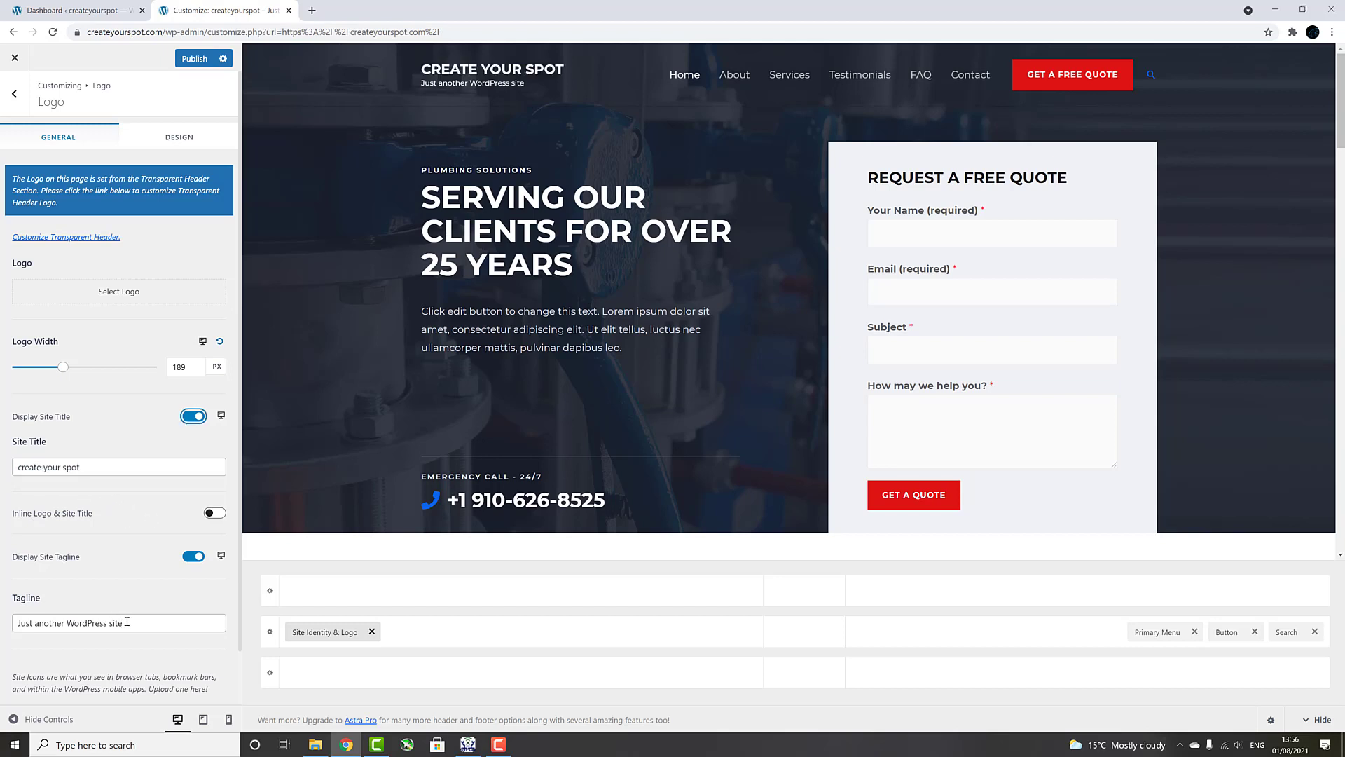
Change the site tagline to 'Website Builder Guide'
{"action": "left_click_drag", "start_coordinate": [129, 623], "coordinate": [4, 633]}
{"action": "type", "text": "Website b"}
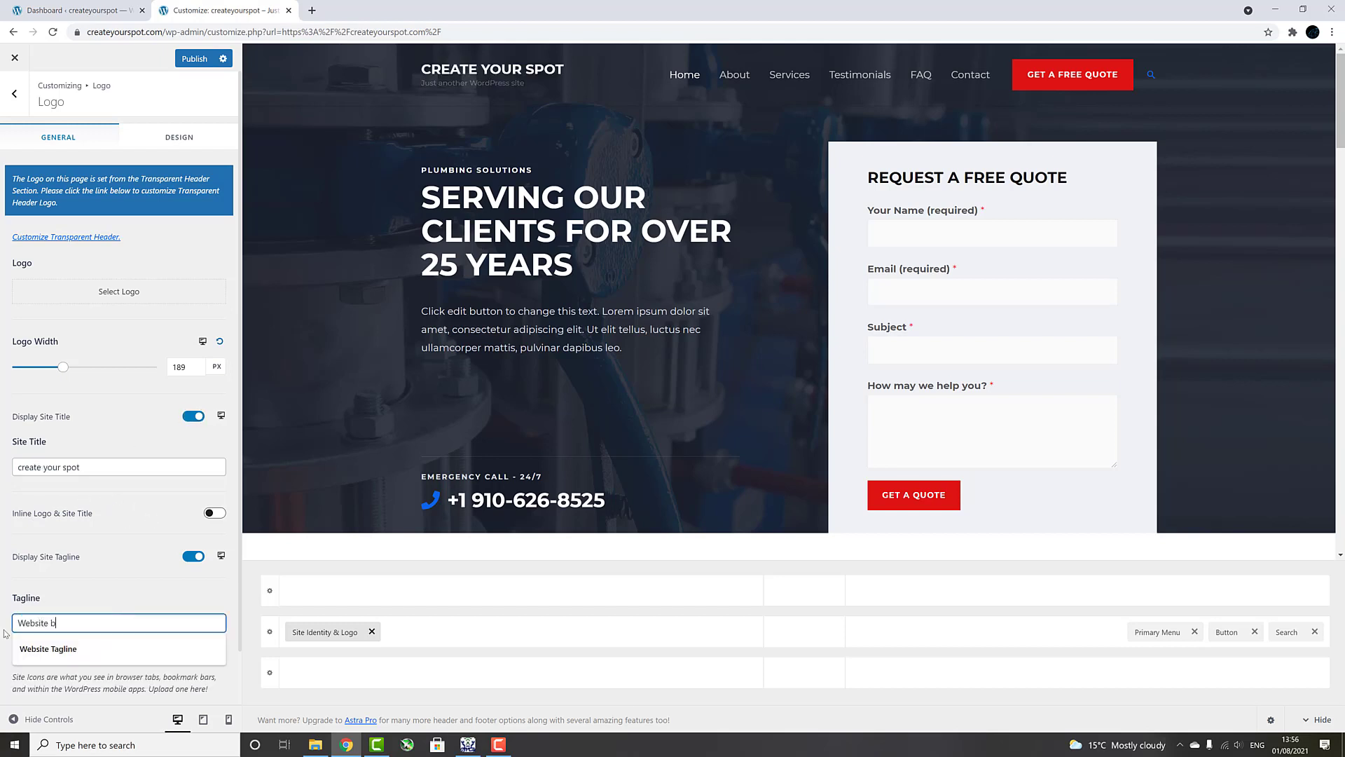
{"action": "type", "text": "uilder guide"}
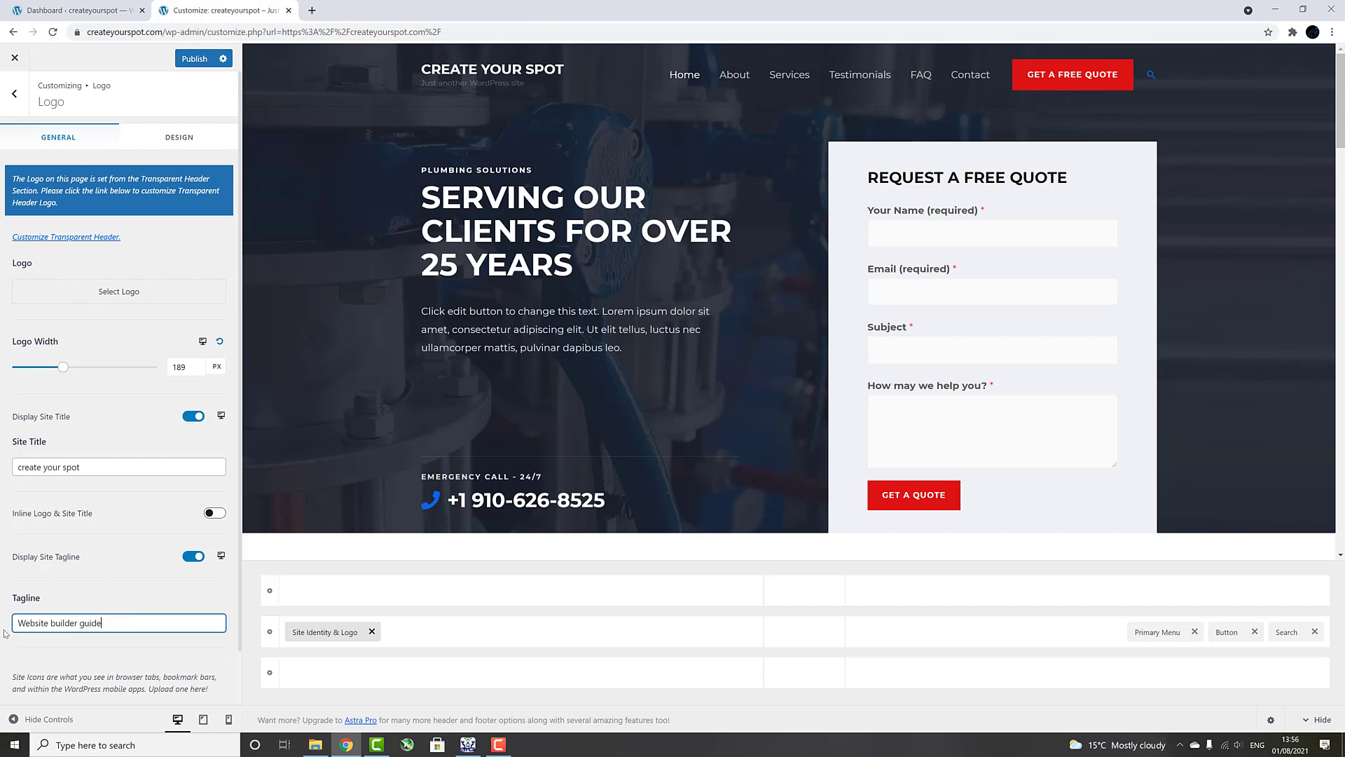
{"action": "left_click", "coordinate": [53, 623]}
{"action": "key", "text": "BackSpace"}
{"action": "type", "text": "B"}
{"action": "left_click", "coordinate": [85, 623]}
{"action": "key", "text": "BackSpace"}
{"action": "type", "text": "G"}
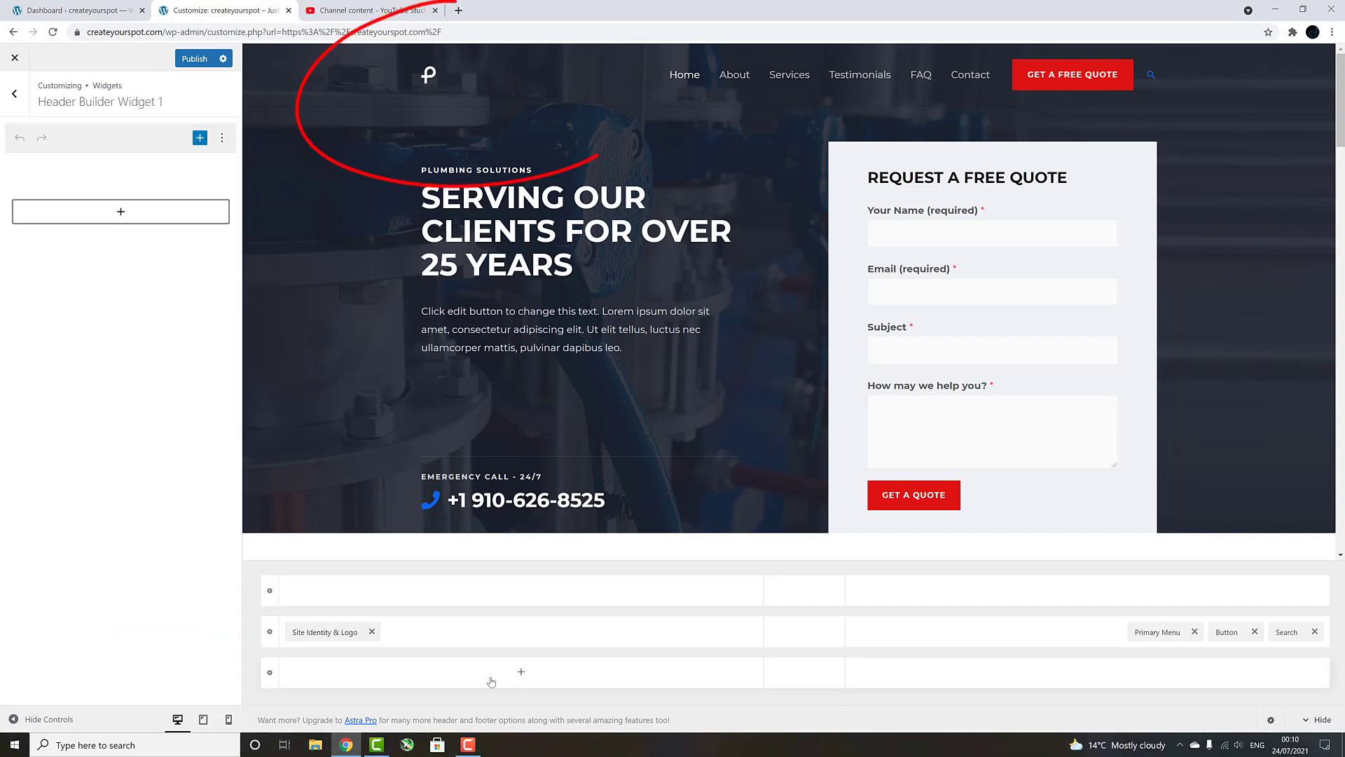
Add a Social icons element (Facebook, Twitter, Instagram) to the header and open its settings
{"action": "left_click", "coordinate": [519, 633]}
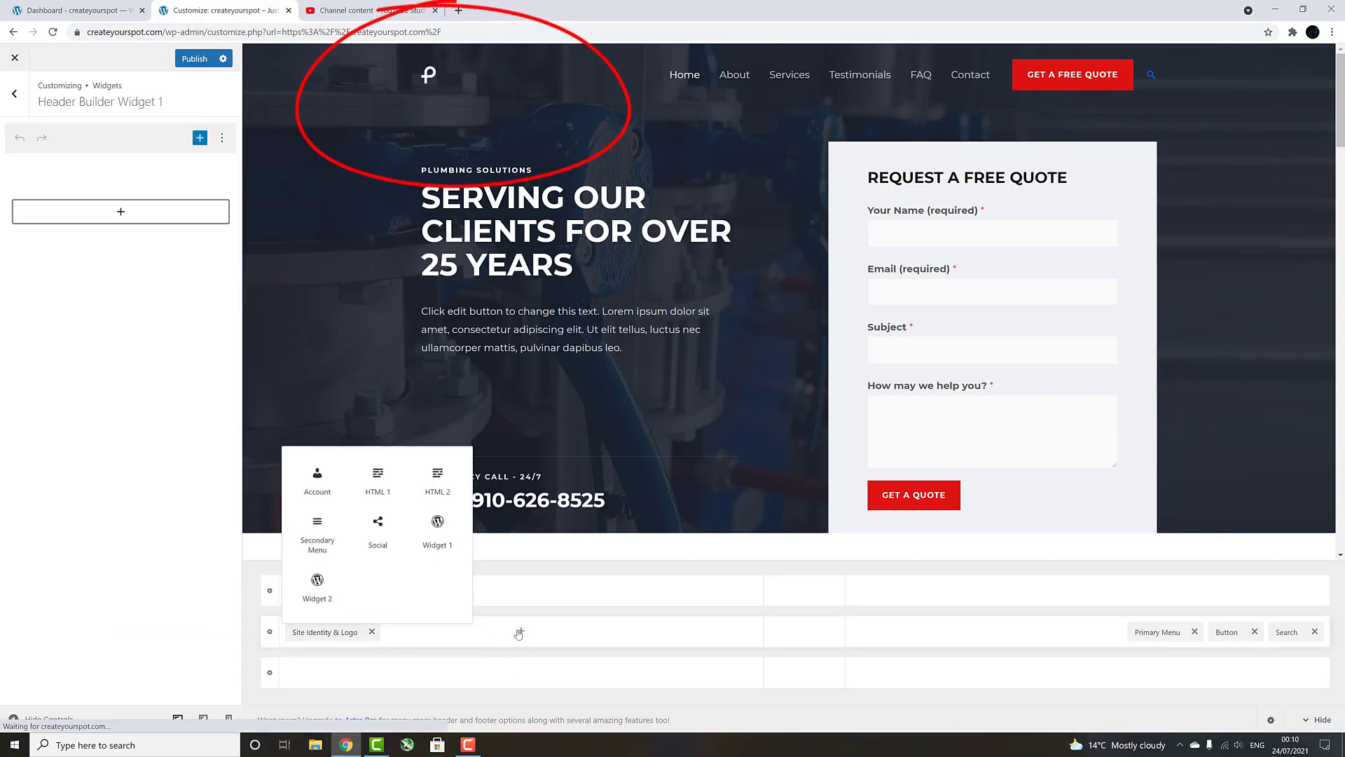
{"action": "left_click", "coordinate": [372, 537]}
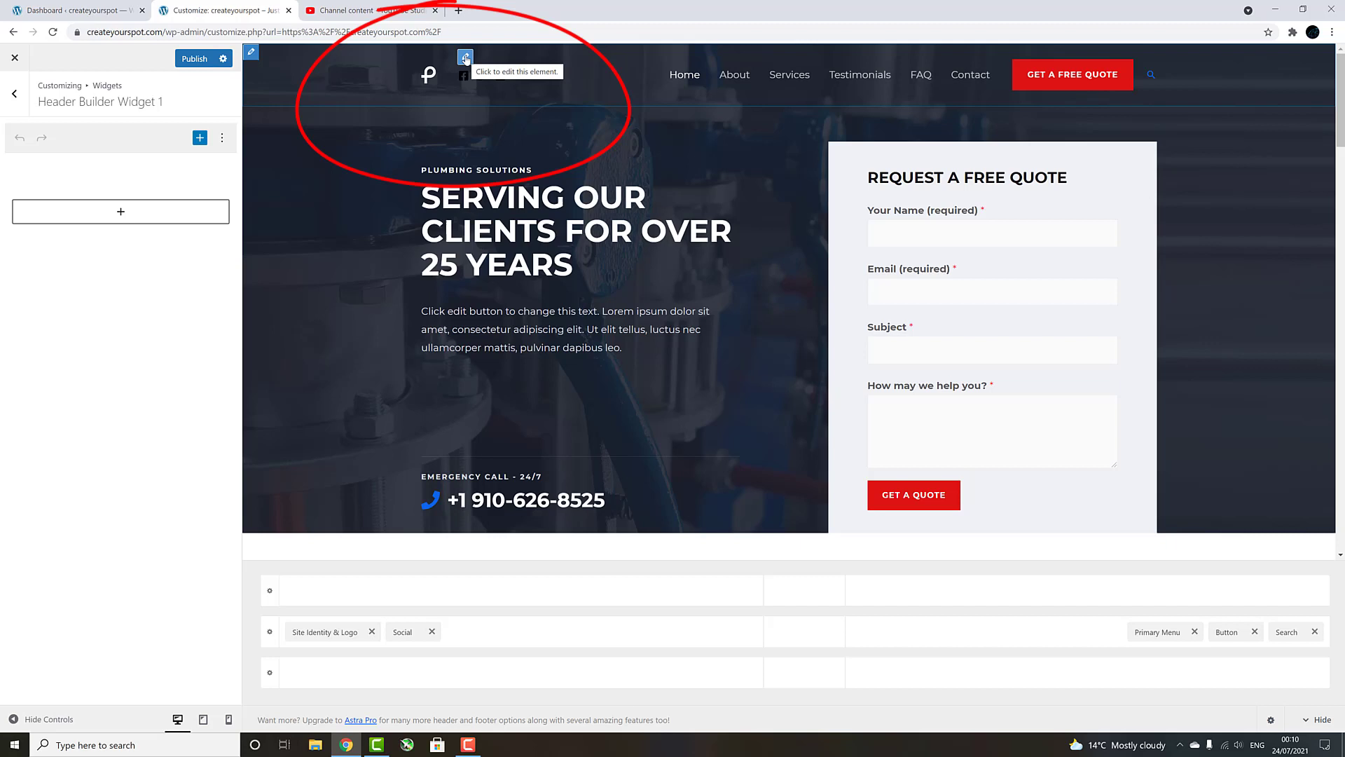
{"action": "left_click", "coordinate": [466, 59]}
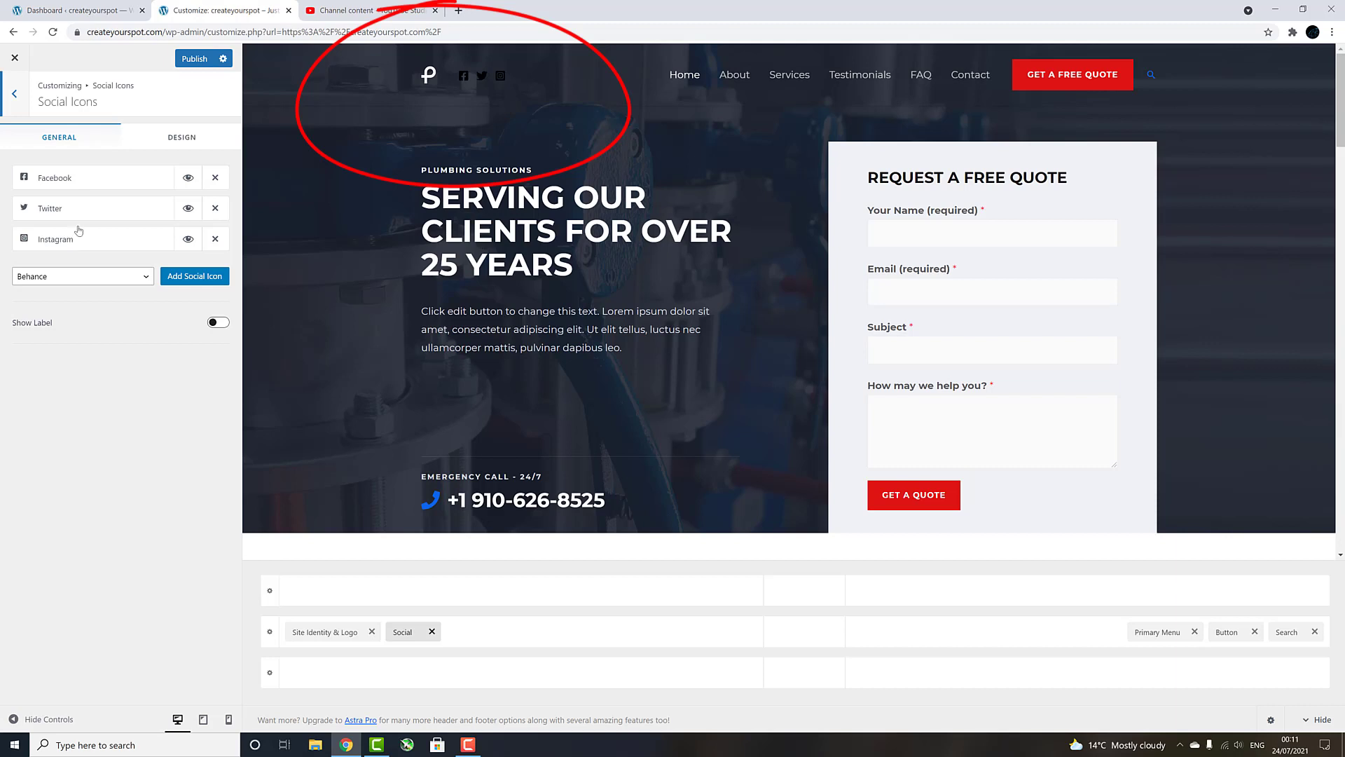
{"action": "left_click", "coordinate": [77, 180]}
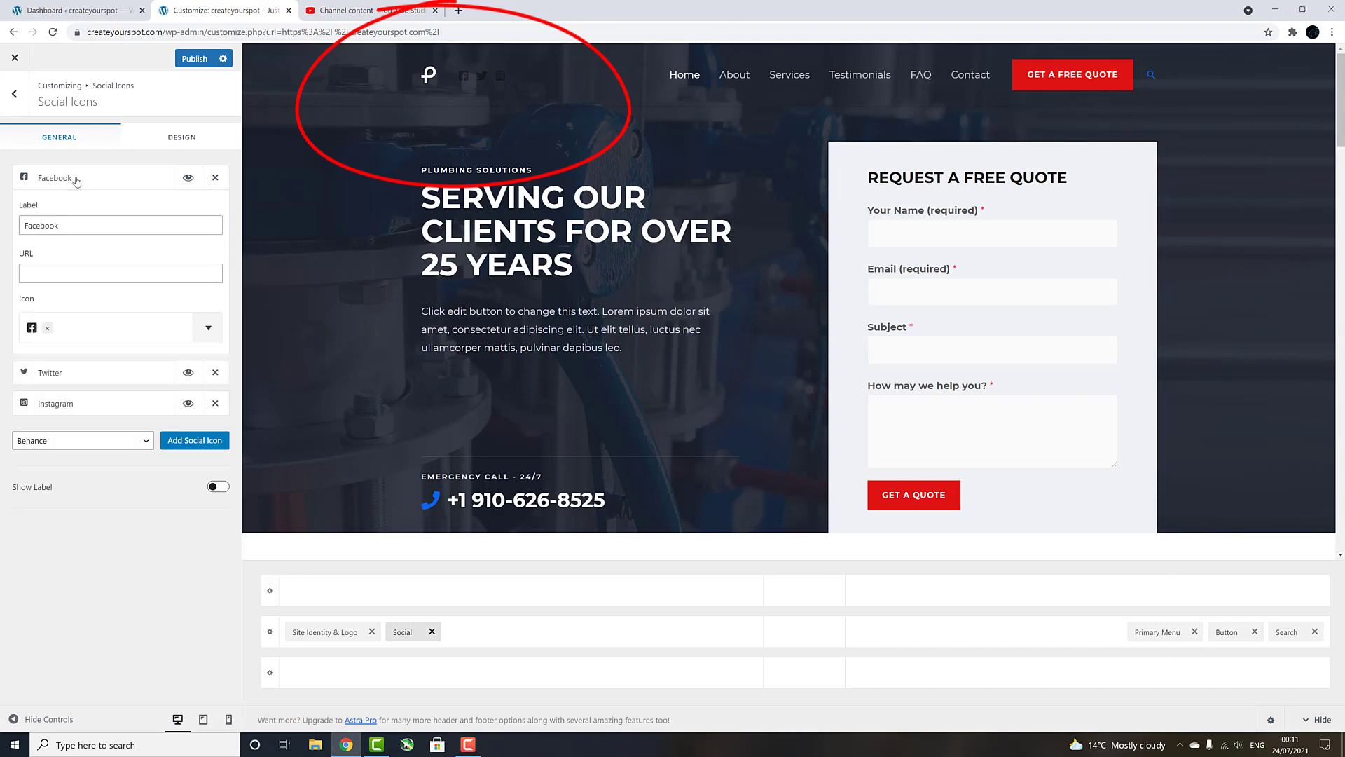
{"action": "left_click", "coordinate": [84, 276]}
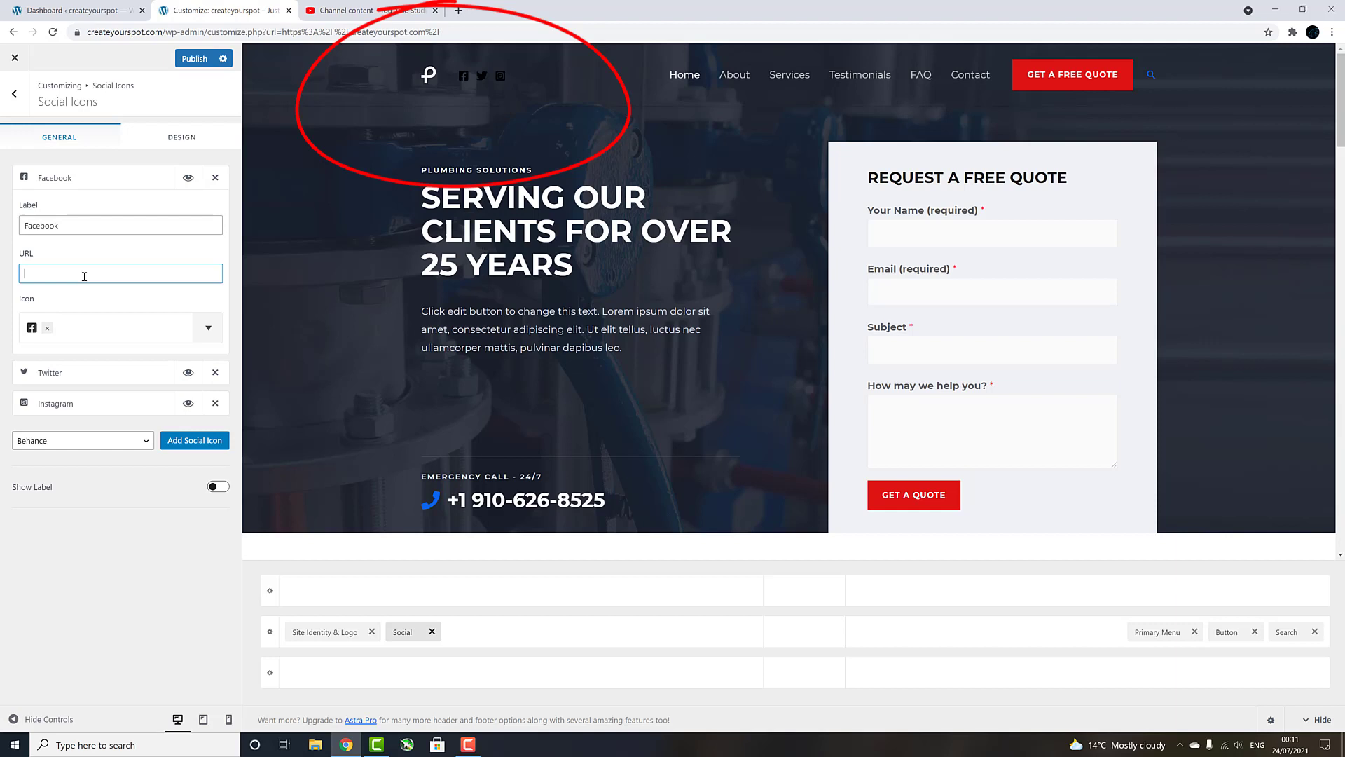
{"action": "type", "text": "www.facebook.com"}
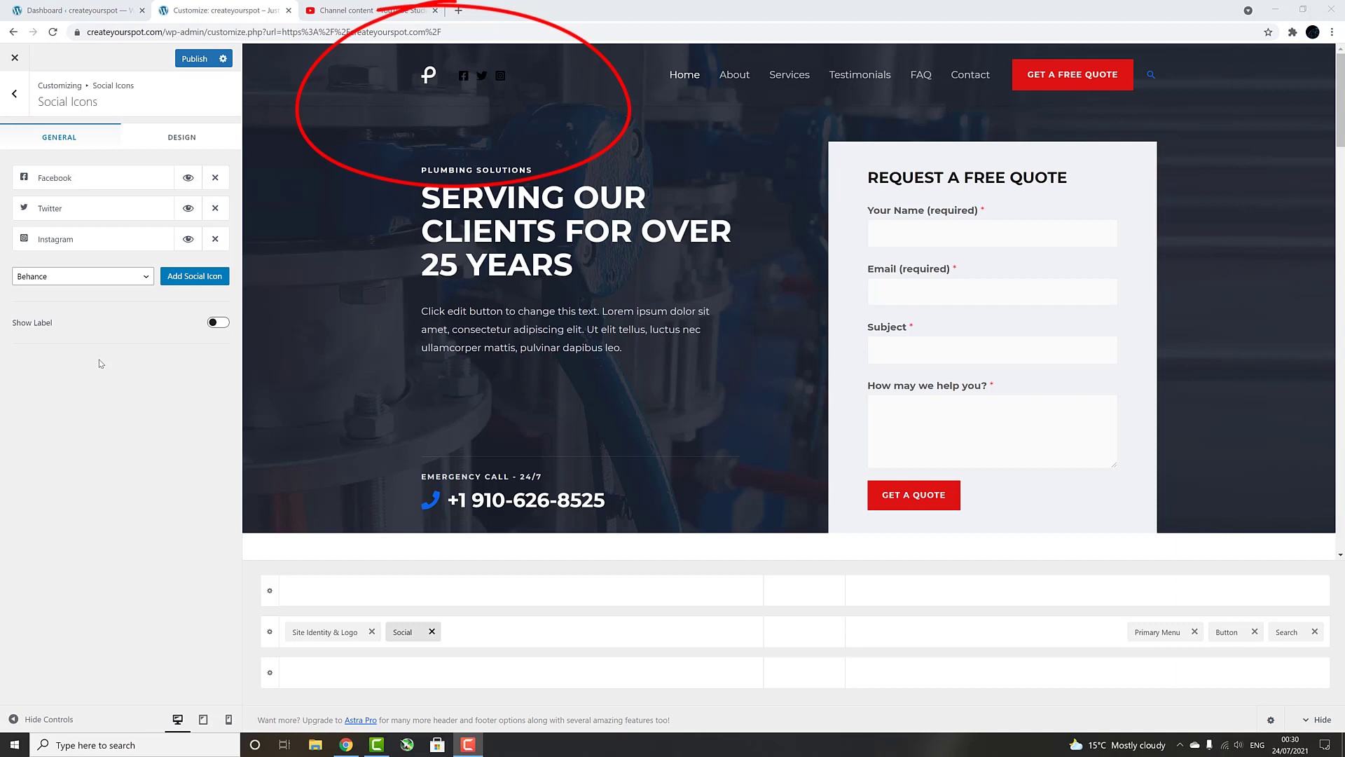
Choose YouTube from the social network list and add it as a header icon
{"action": "left_click", "coordinate": [150, 281]}
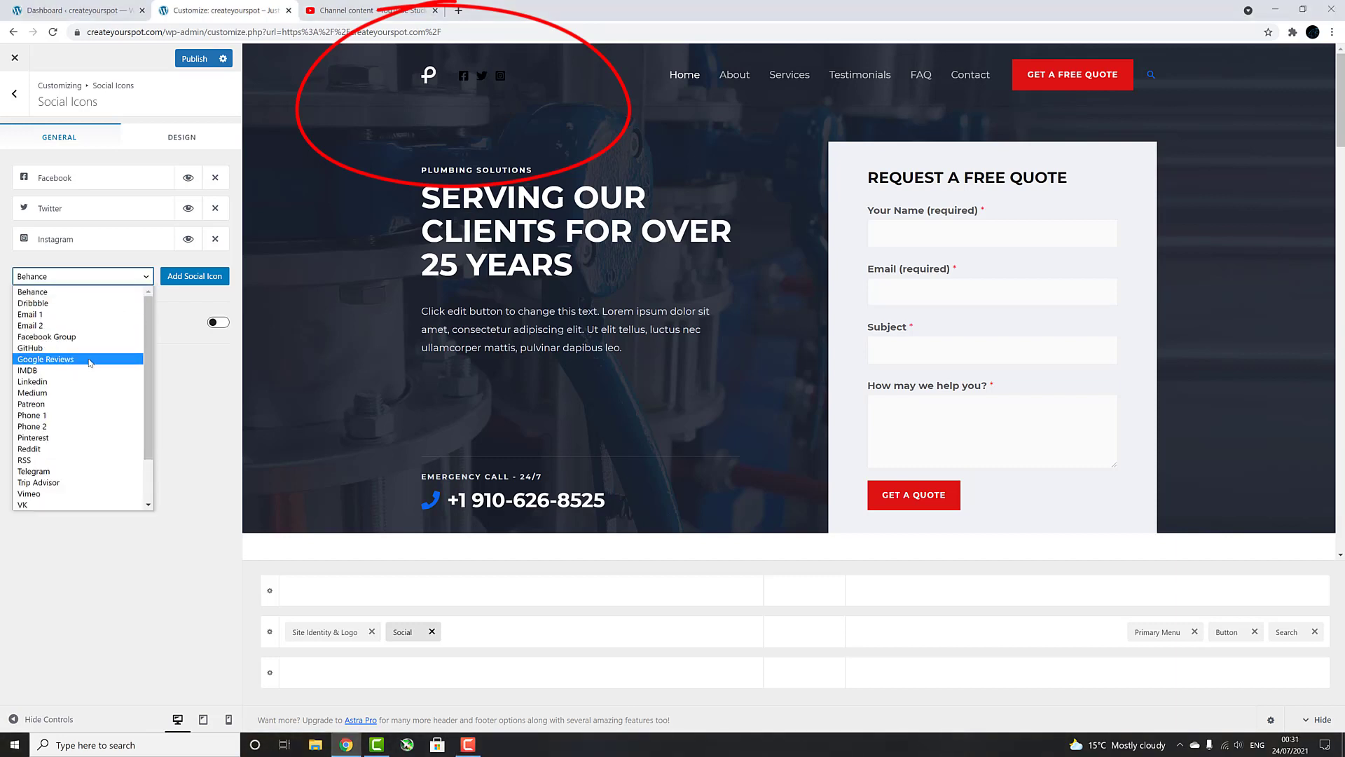
{"action": "scroll", "coordinate": [90, 368], "scroll_direction": "down", "scroll_amount": 2}
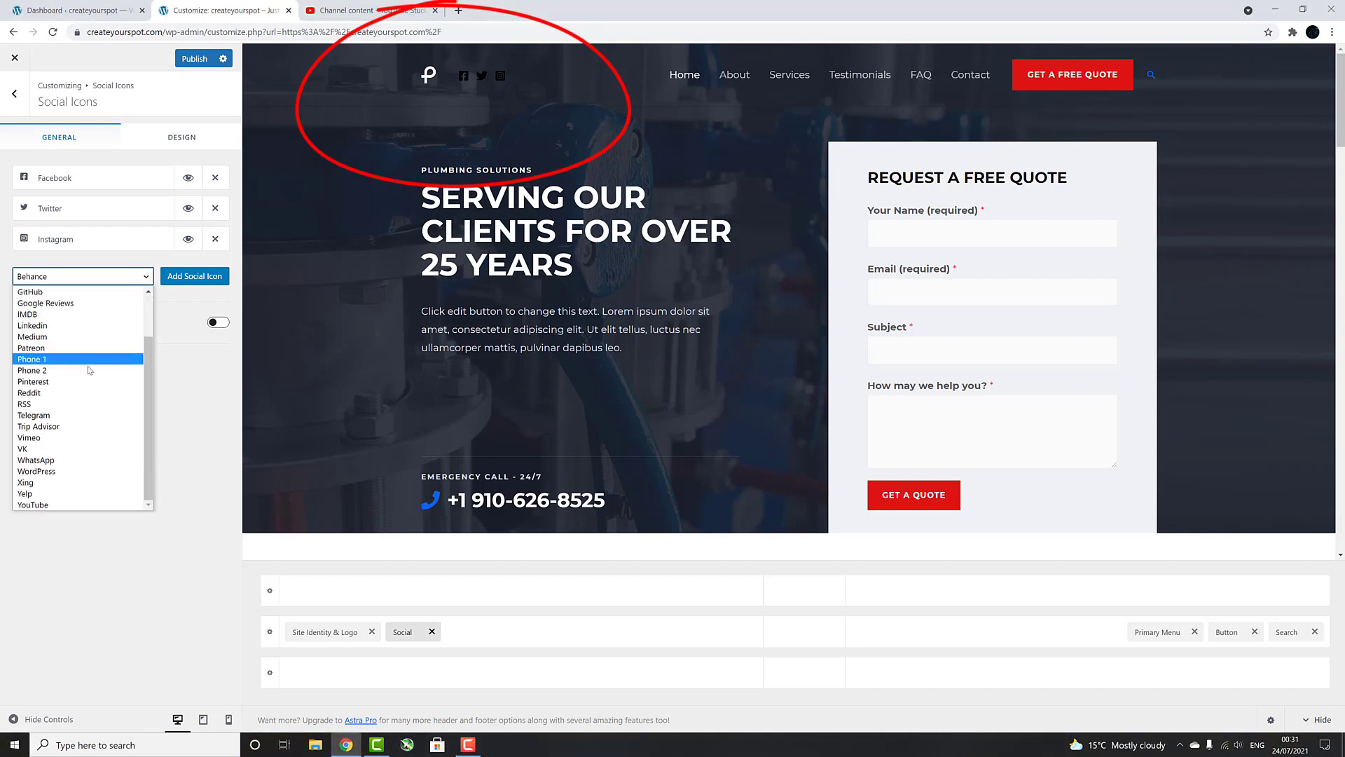
{"action": "left_click", "coordinate": [58, 505]}
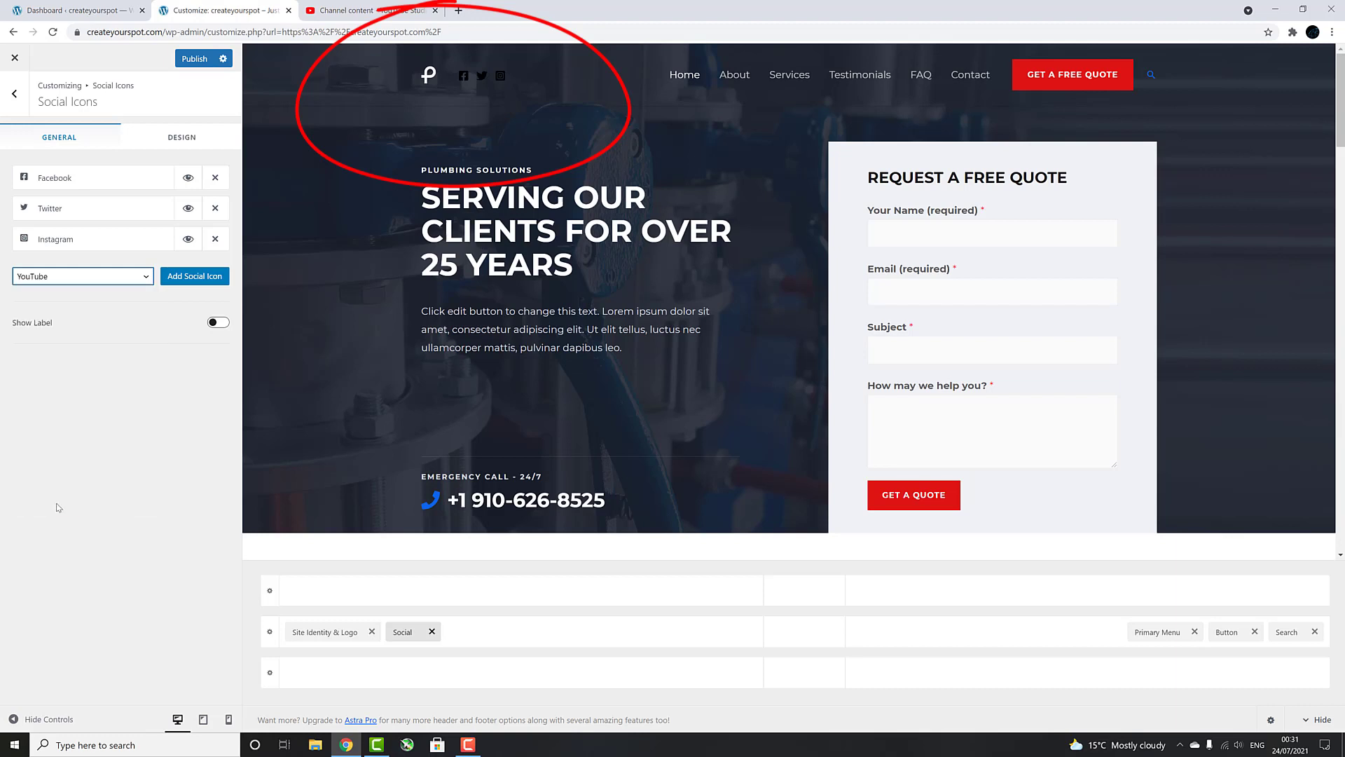
{"action": "left_click", "coordinate": [196, 278]}
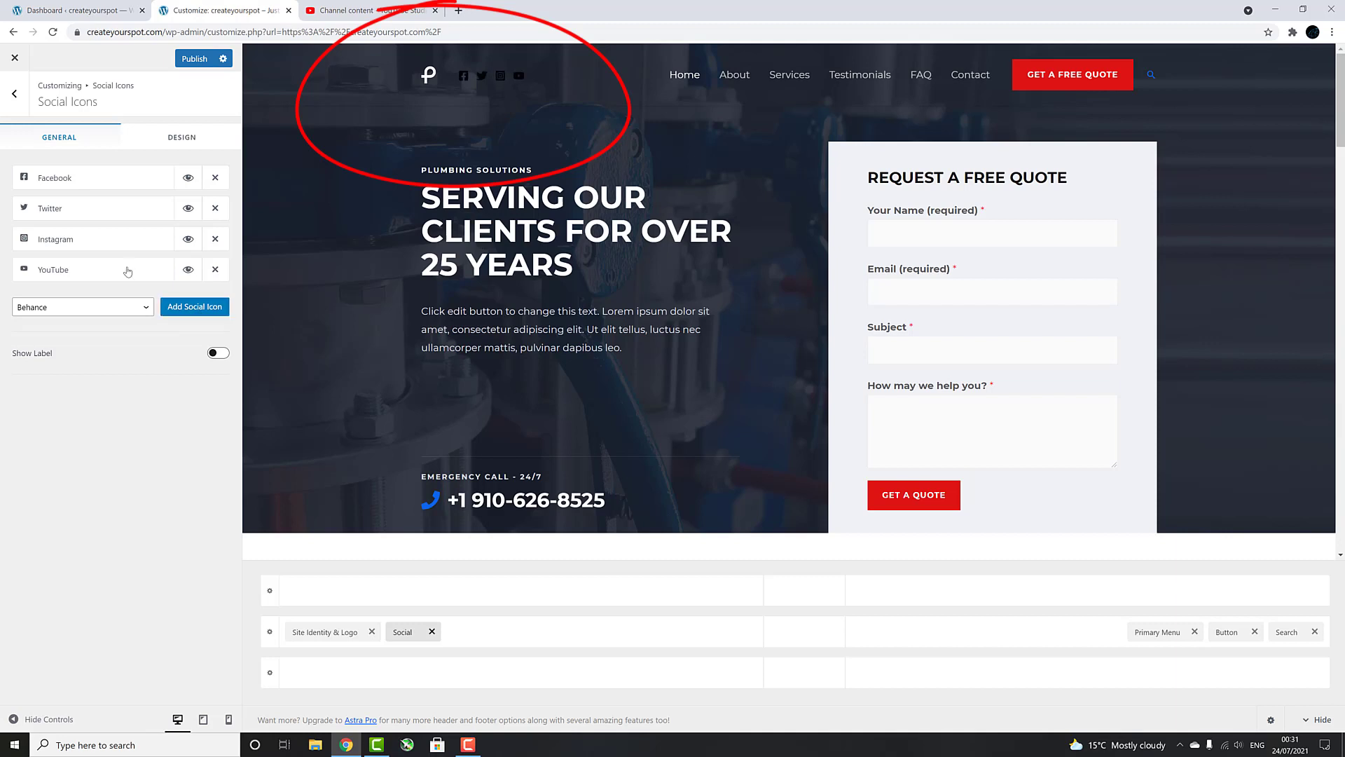
Paste the YouTube channel URL into the new icon's link, then add and remove a Pinterest icon
{"action": "left_click", "coordinate": [127, 272]}
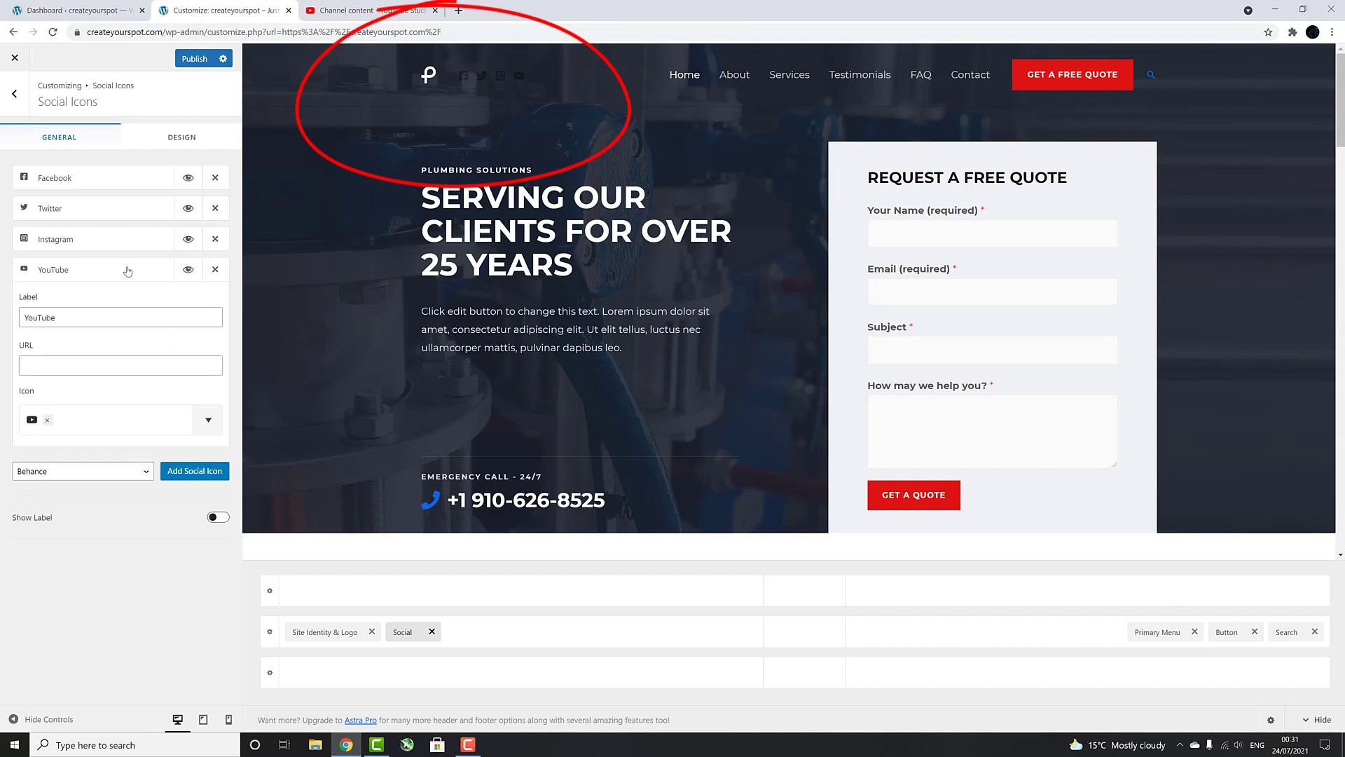
{"action": "left_click", "coordinate": [117, 365]}
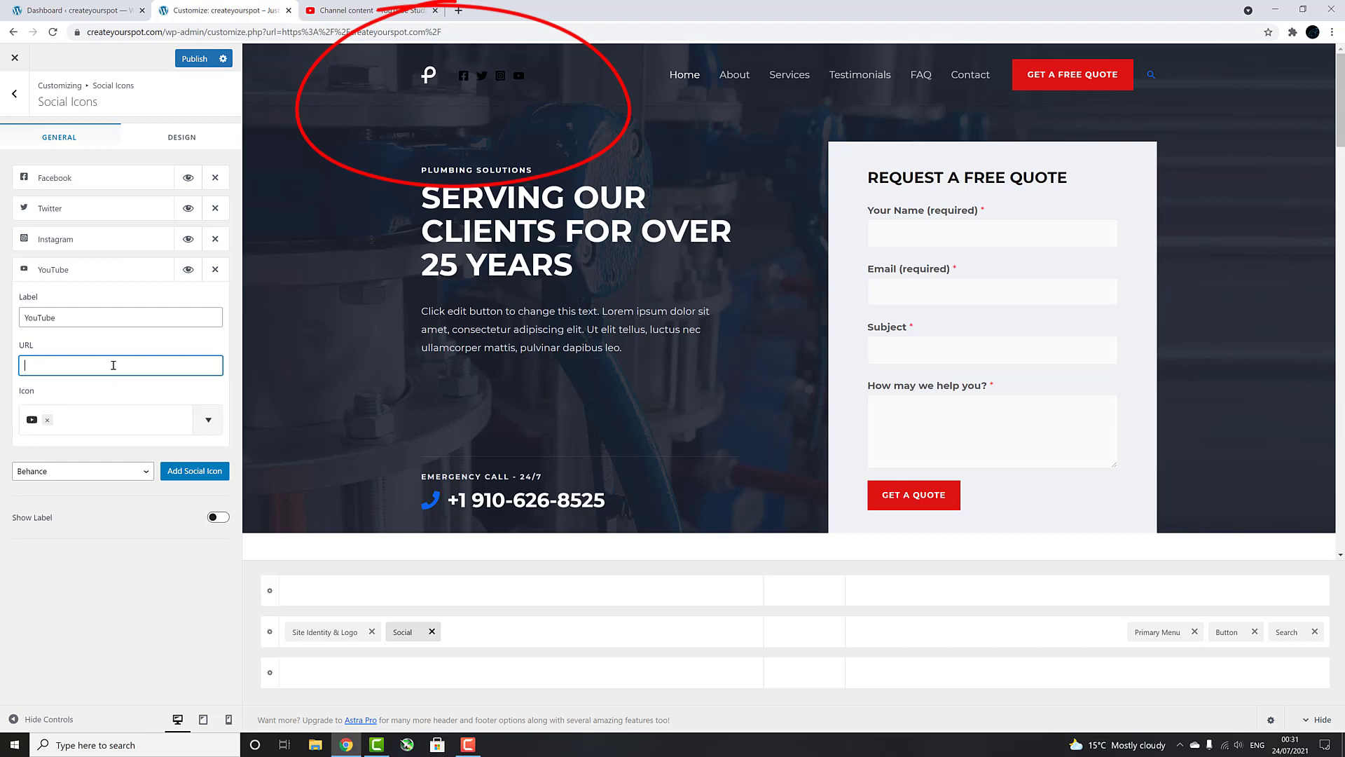
{"action": "right_click", "coordinate": [113, 365]}
{"action": "left_click", "coordinate": [145, 466]}
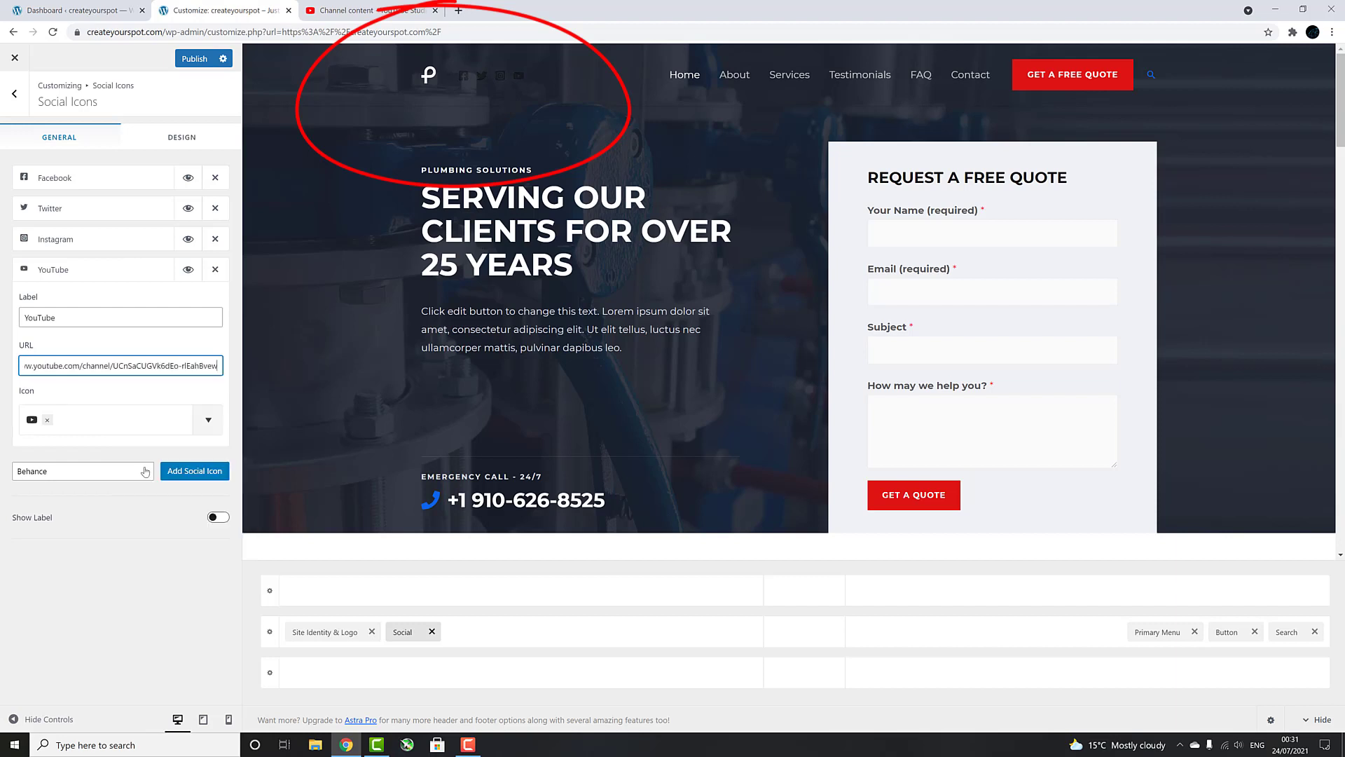
{"action": "left_click", "coordinate": [195, 471]}
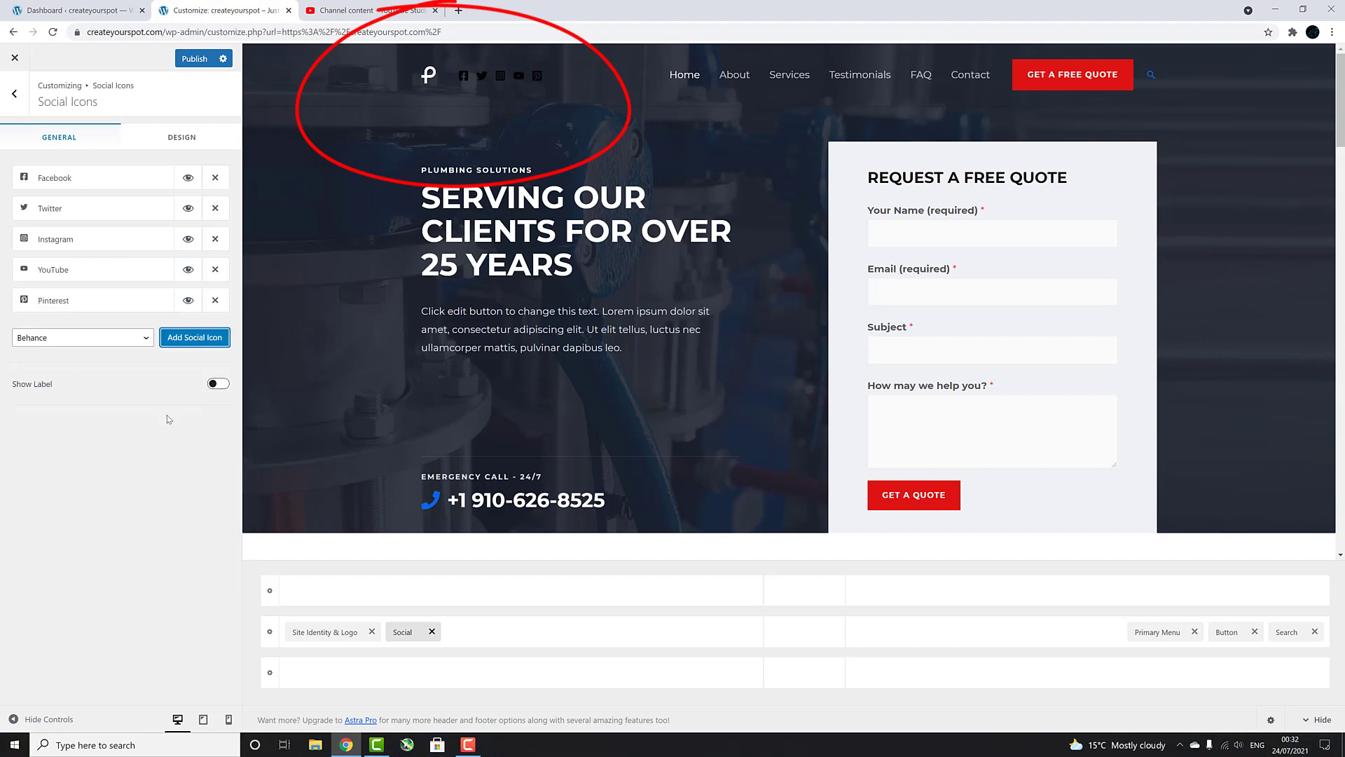
{"action": "left_click", "coordinate": [215, 301]}
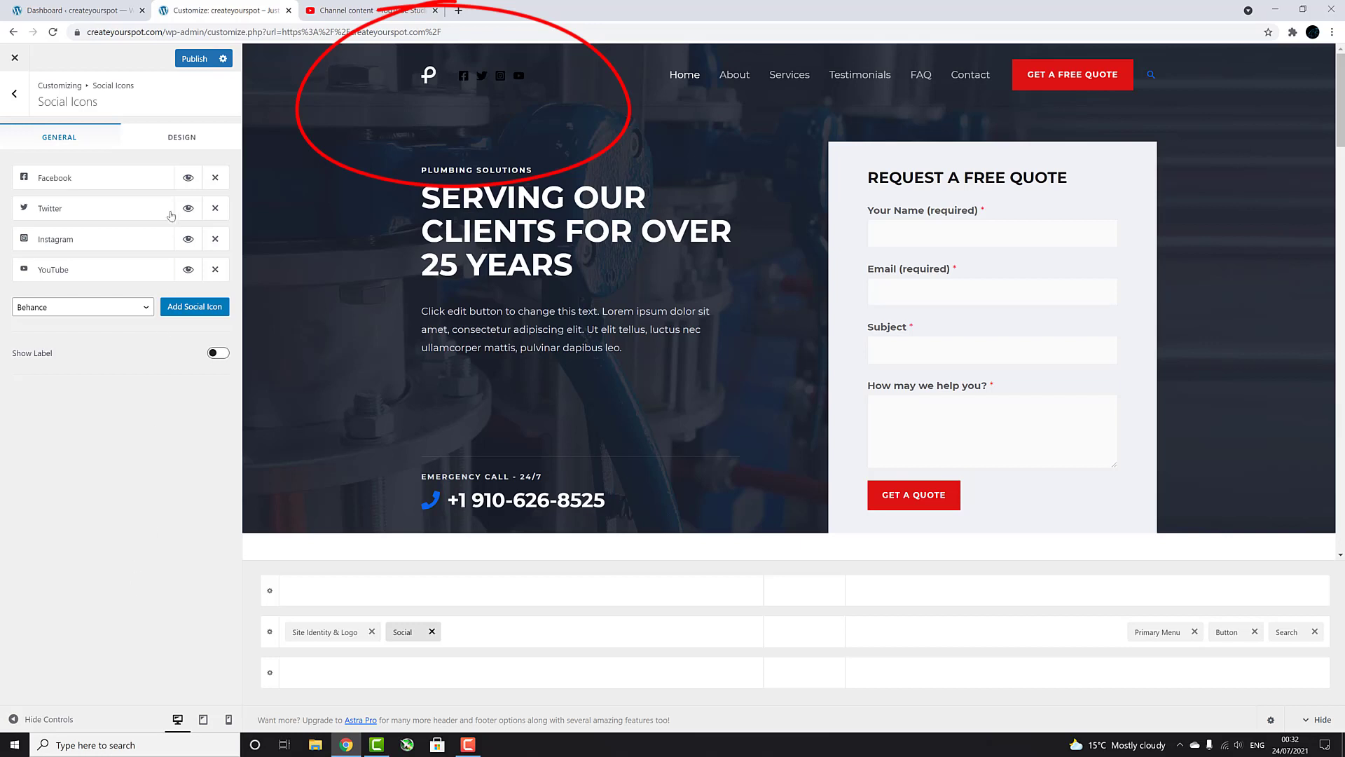
In the Design settings, try a 32 px icon size, reset to 18 px, and test wider spacing
{"action": "left_click", "coordinate": [171, 144]}
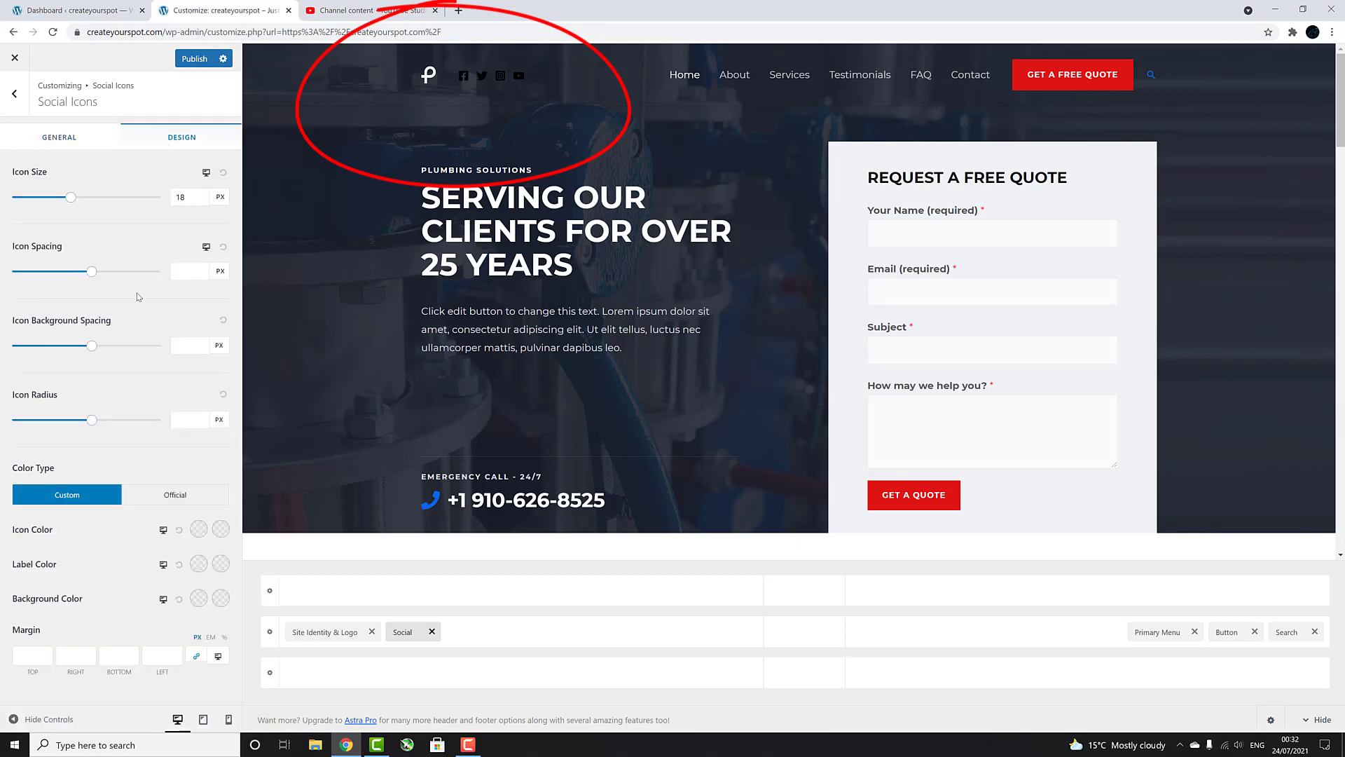
{"action": "left_click_drag", "start_coordinate": [70, 199], "coordinate": [112, 200]}
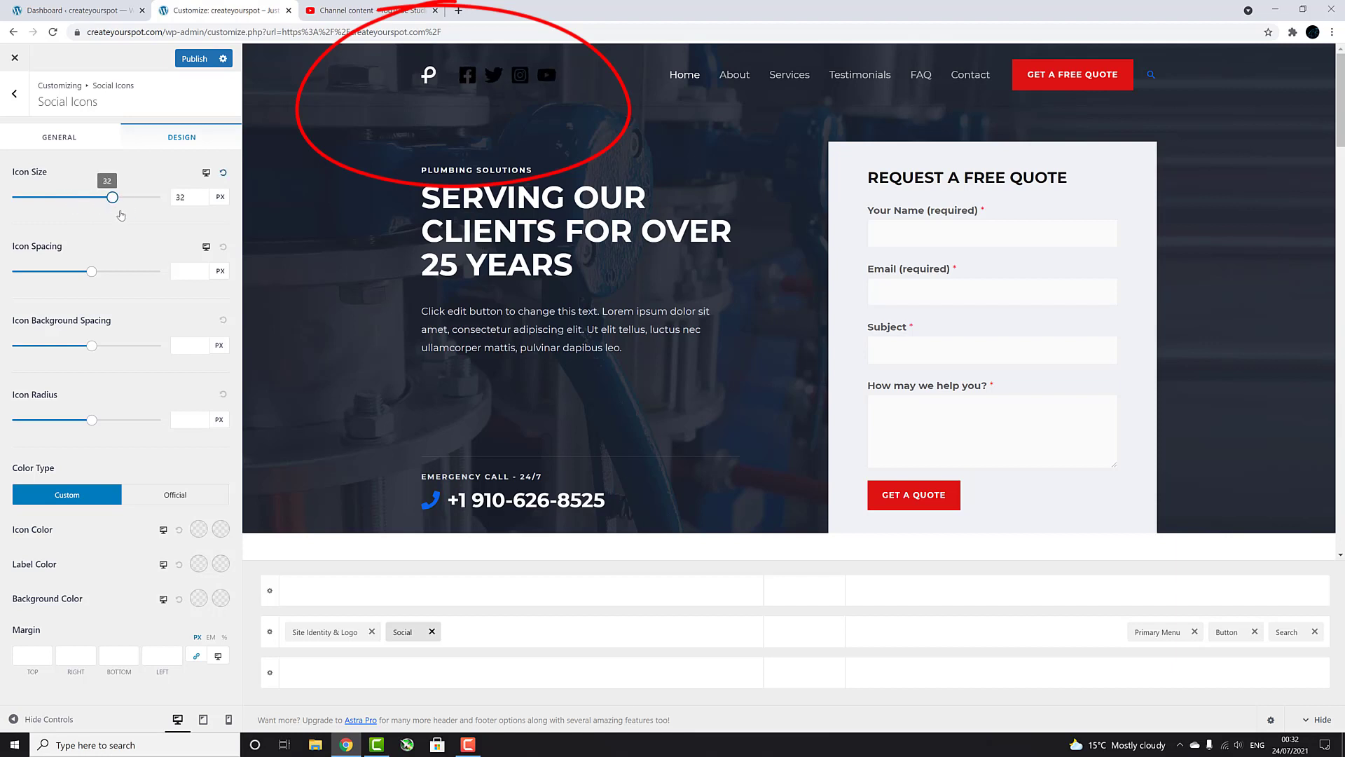
{"action": "left_click", "coordinate": [223, 173]}
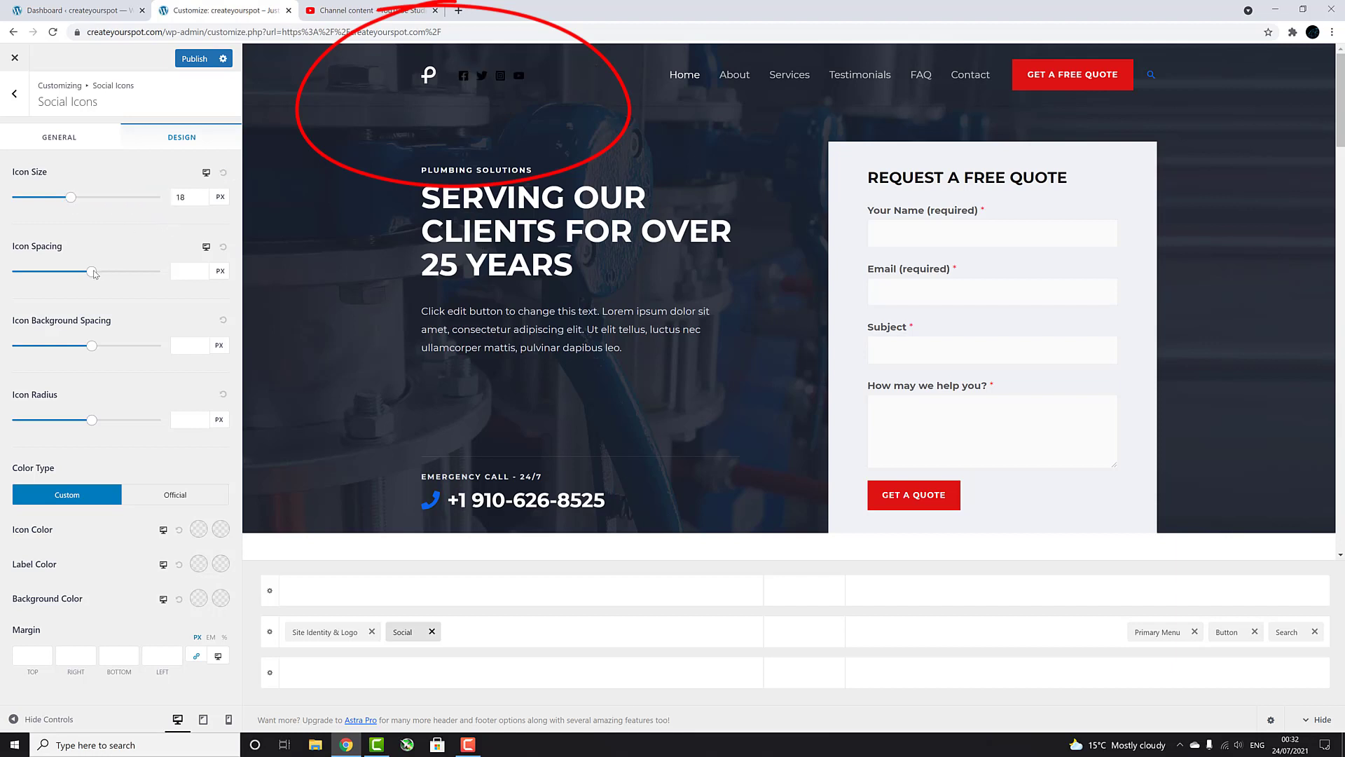
{"action": "left_click_drag", "start_coordinate": [92, 271], "coordinate": [165, 272]}
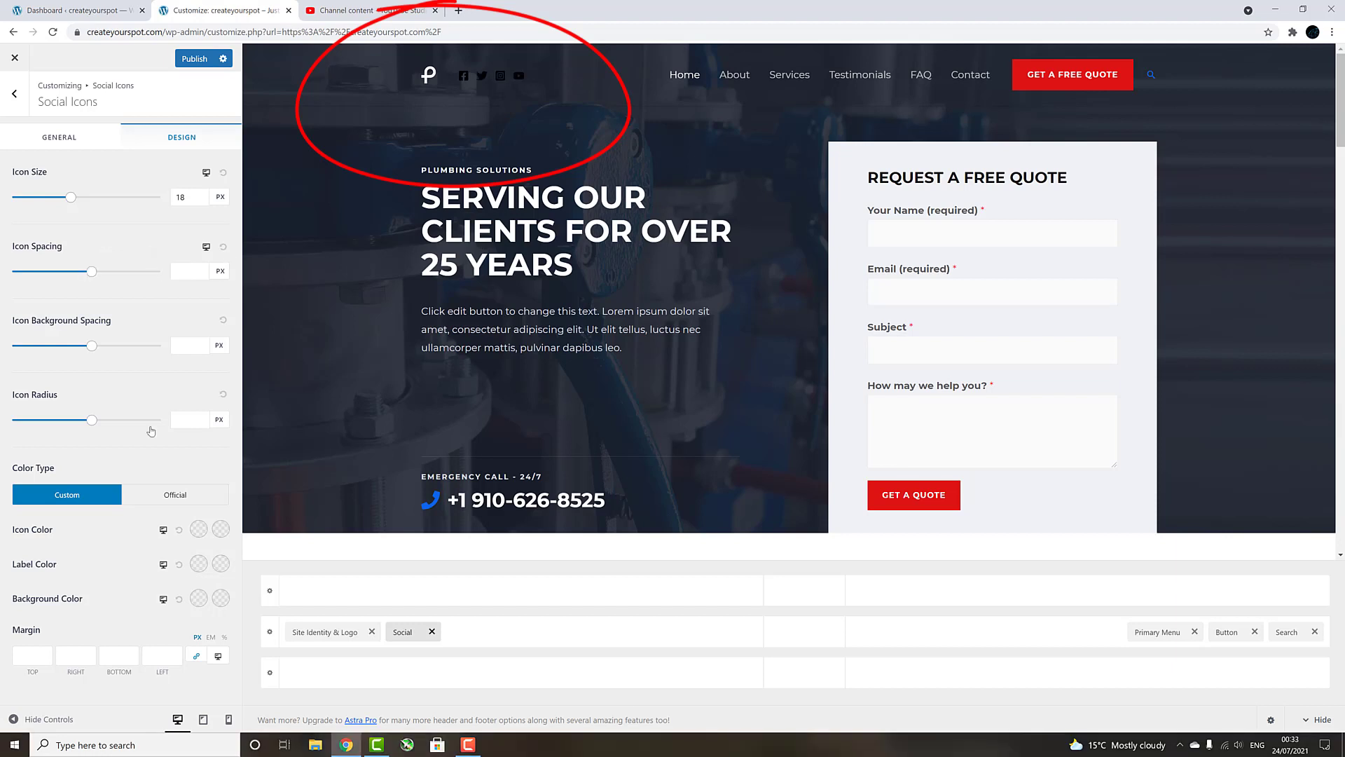
Set the icon colour to blue, reset the background to transparent, and clear the margin values
{"action": "left_click", "coordinate": [199, 532]}
{"action": "left_click", "coordinate": [152, 677]}
{"action": "mouse_move", "coordinate": [187, 558]}
{"action": "left_mouse_down"}
{"action": "mouse_move", "coordinate": [156, 589]}
{"action": "mouse_move", "coordinate": [209, 562]}
{"action": "left_mouse_up"}
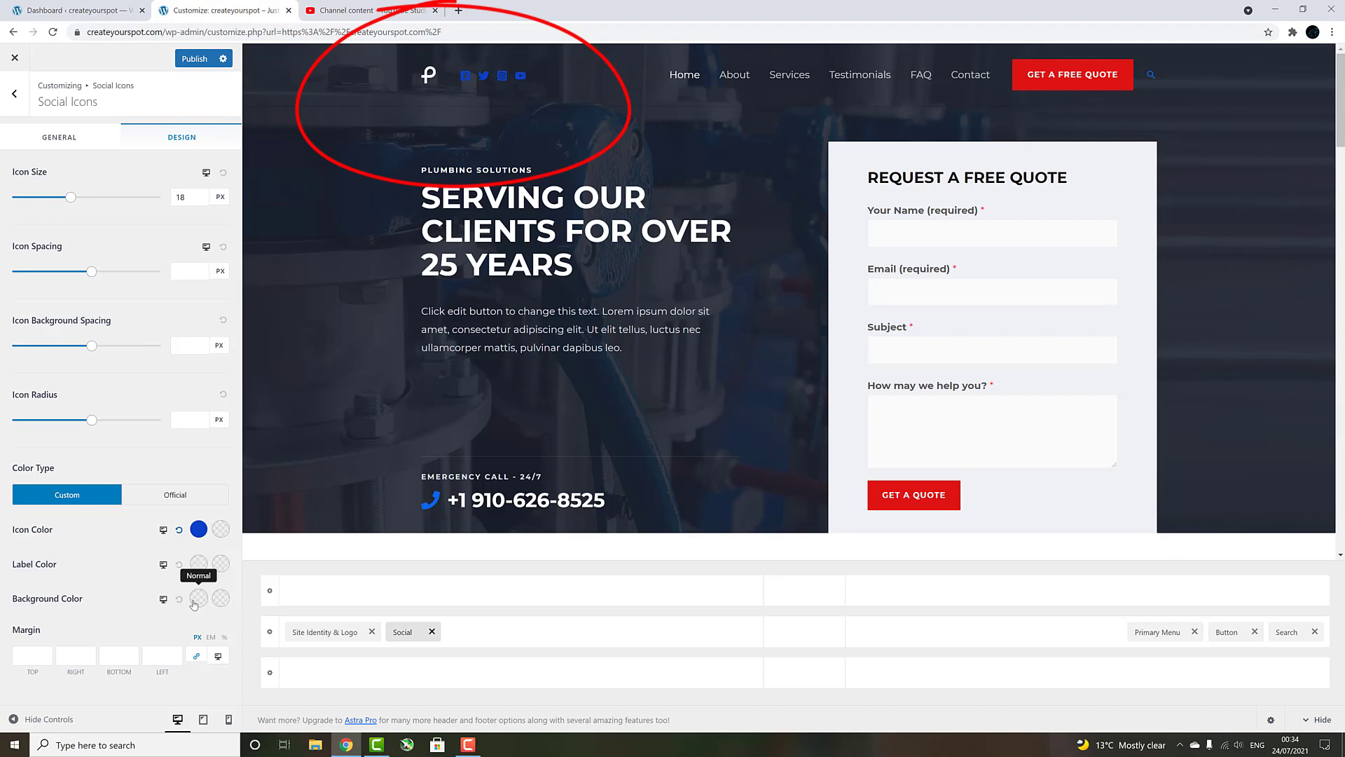
{"action": "left_click", "coordinate": [195, 597]}
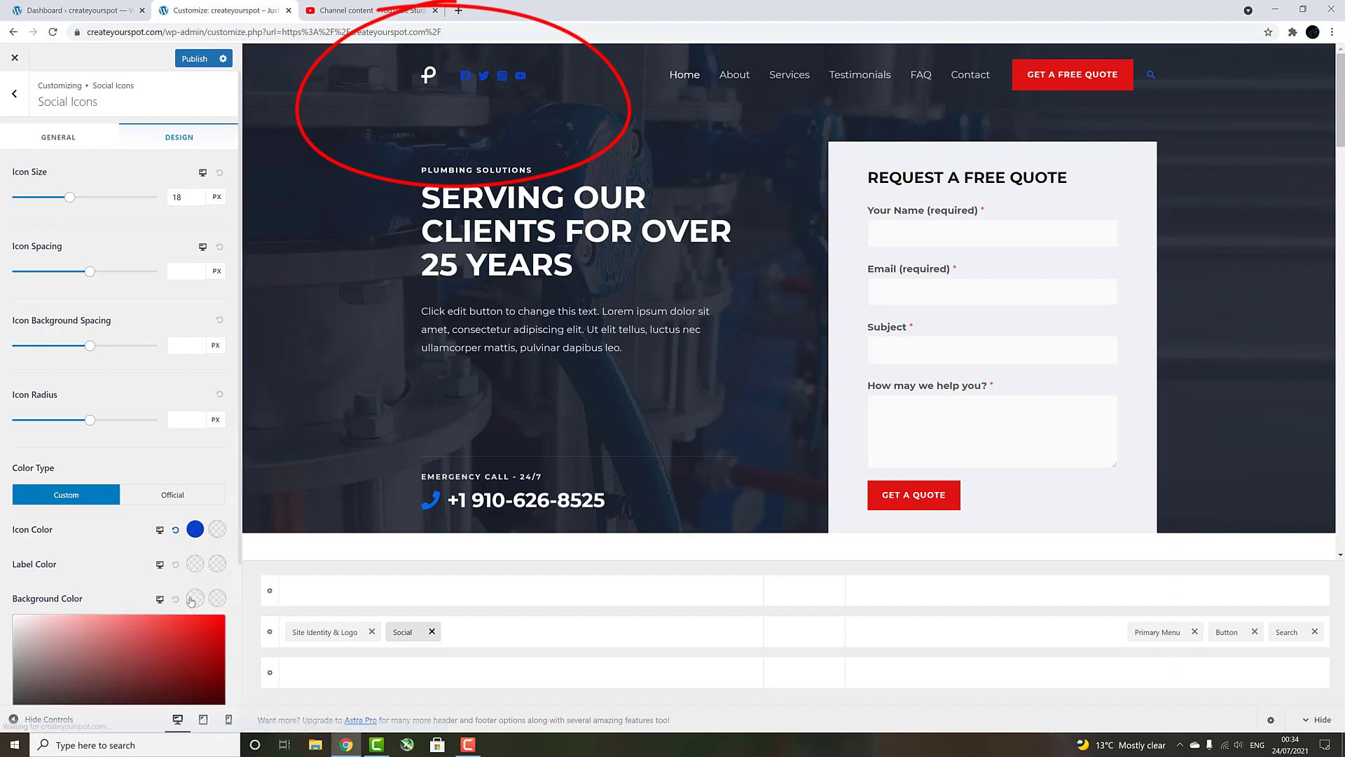
{"action": "left_click", "coordinate": [191, 638]}
{"action": "left_click", "coordinate": [176, 598]}
{"action": "left_click", "coordinate": [40, 657]}
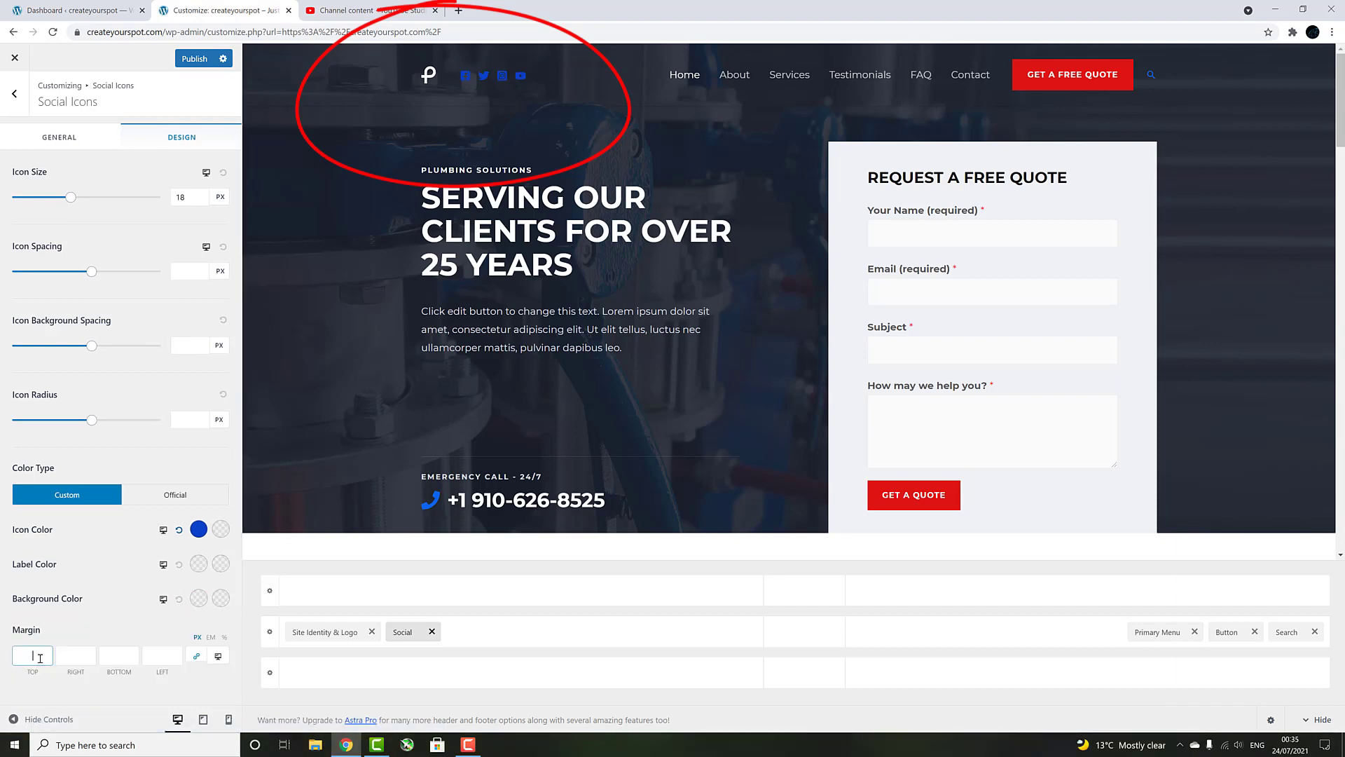
{"action": "key", "text": "BackSpace"}
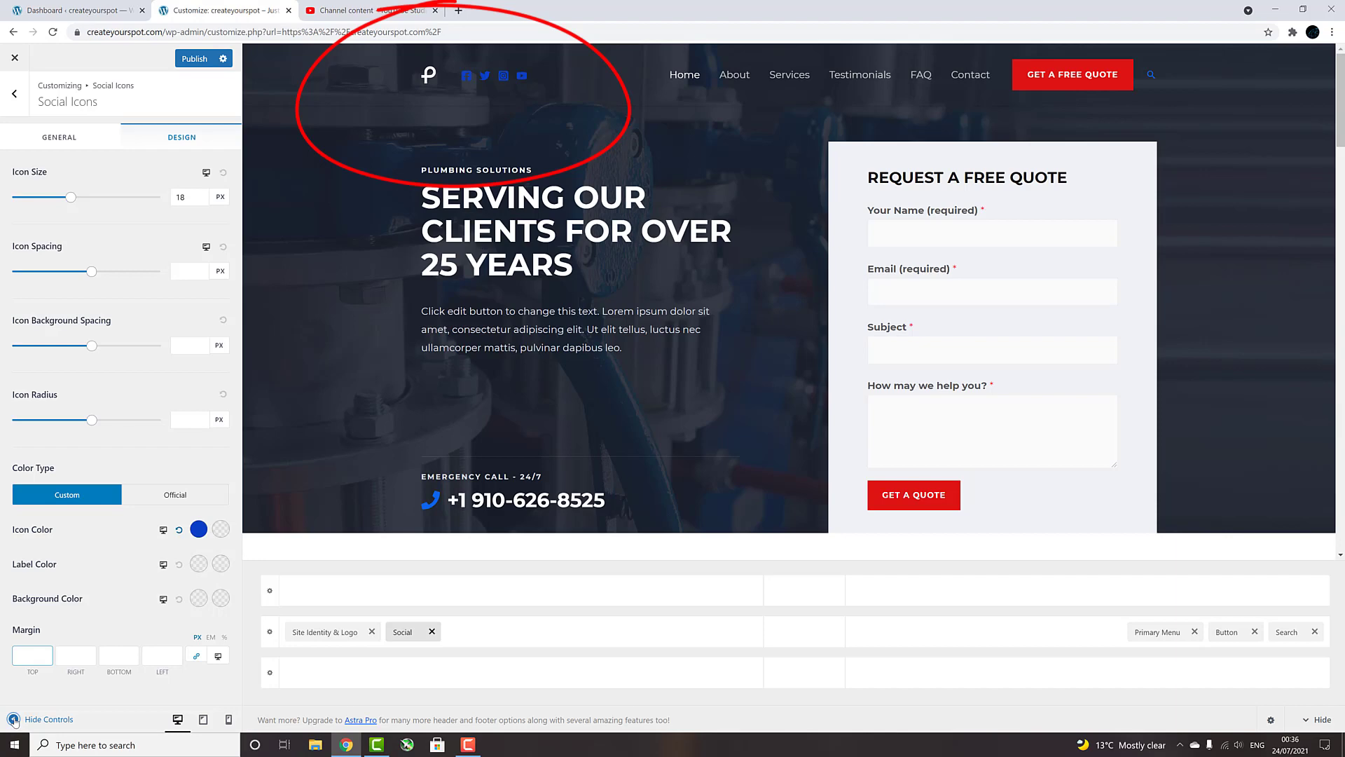
Preview the site full-width without the settings panel, restore the panel, and publish the changes
{"action": "left_click", "coordinate": [13, 720]}
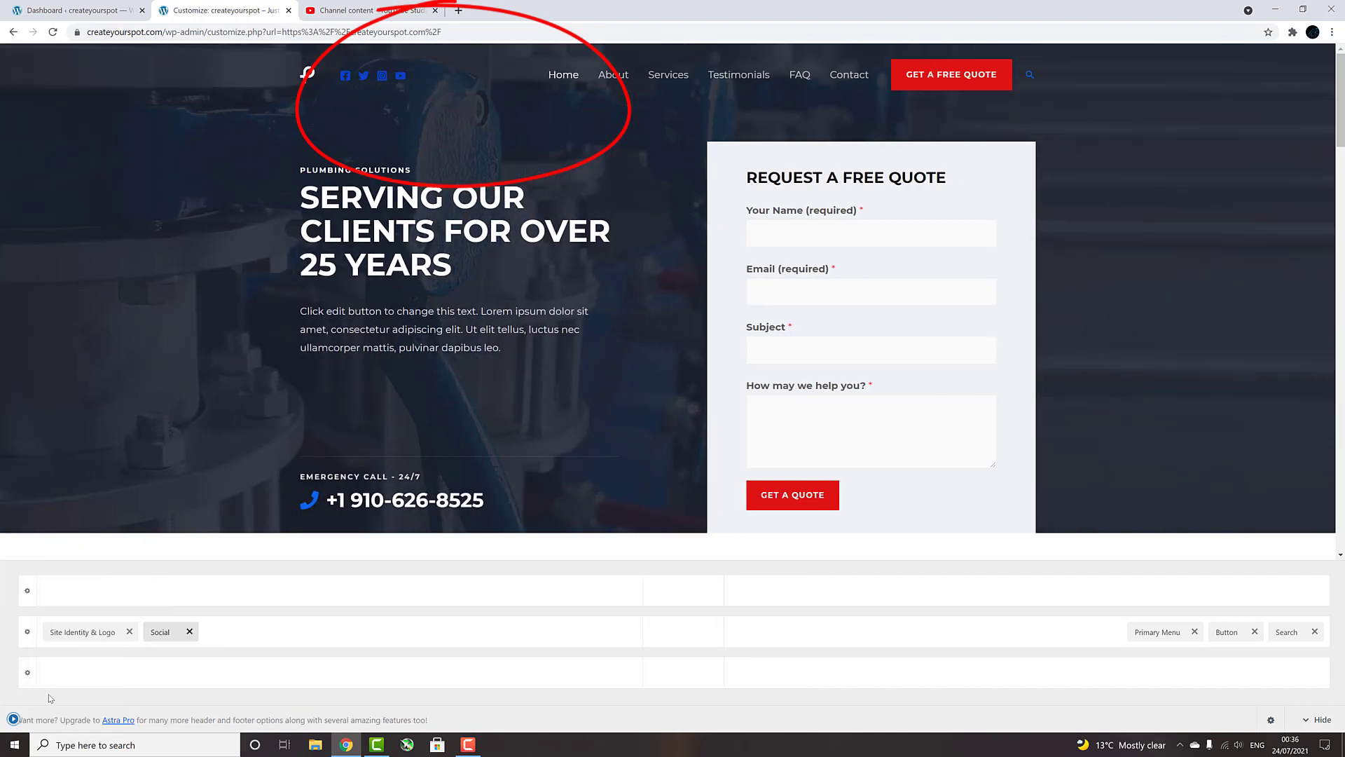
{"action": "scroll", "coordinate": [386, 330], "scroll_direction": "down", "scroll_amount": 4}
{"action": "scroll", "coordinate": [439, 289], "scroll_direction": "up", "scroll_amount": 4}
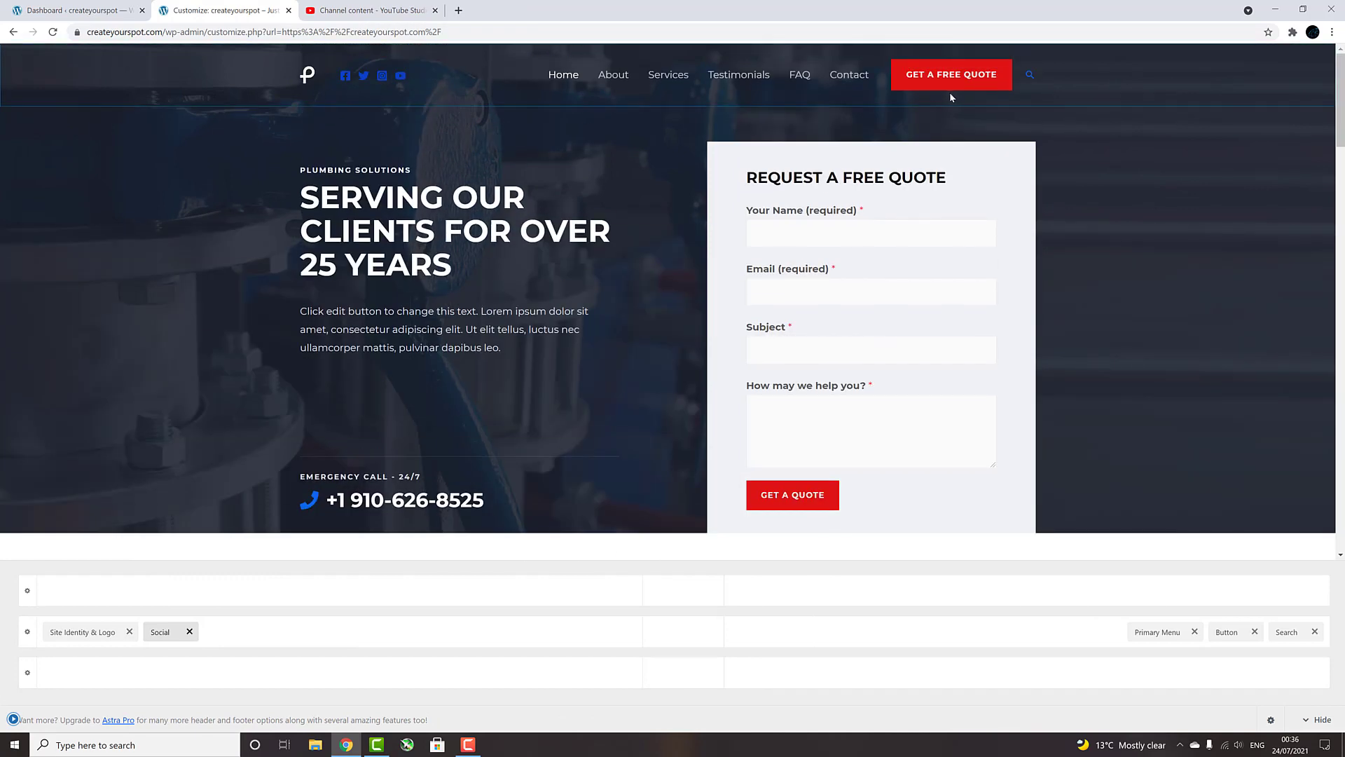
{"action": "left_click", "coordinate": [12, 719]}
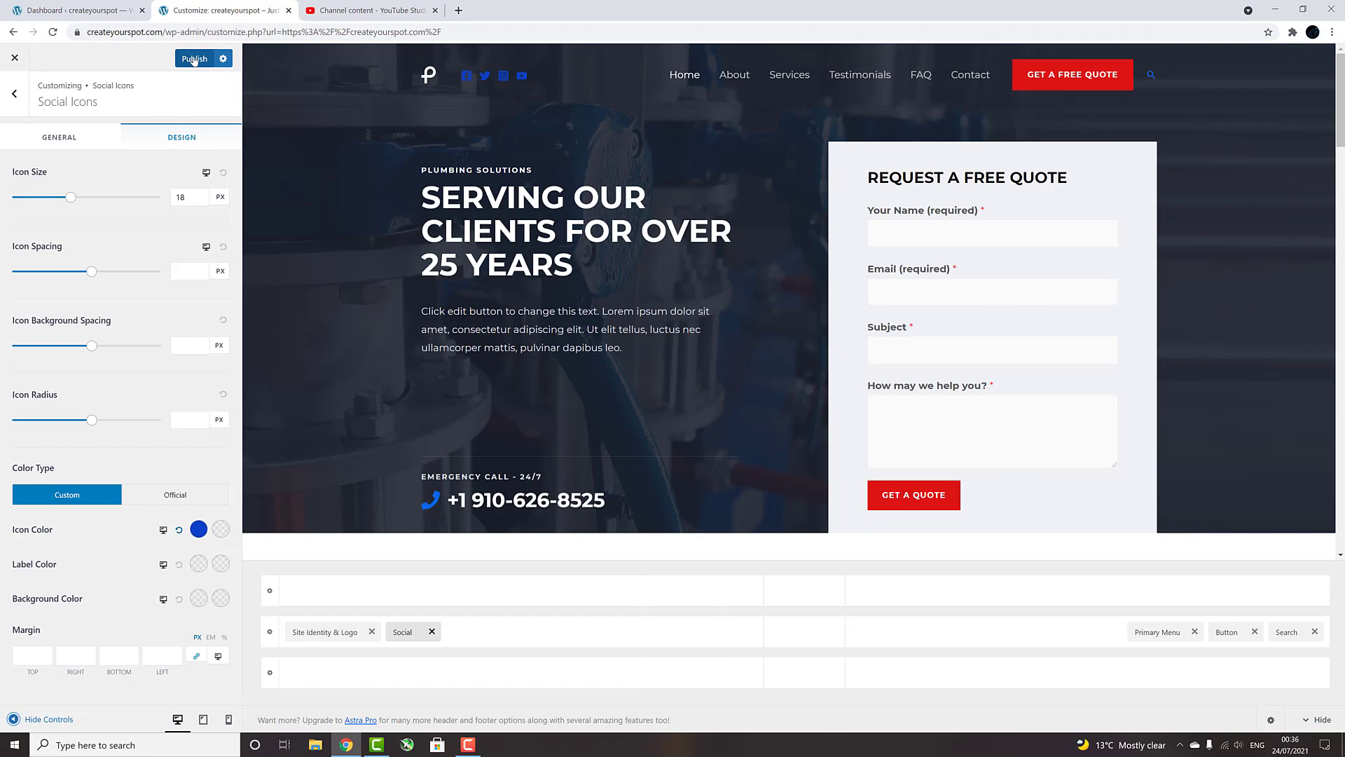
{"action": "left_click", "coordinate": [194, 59]}
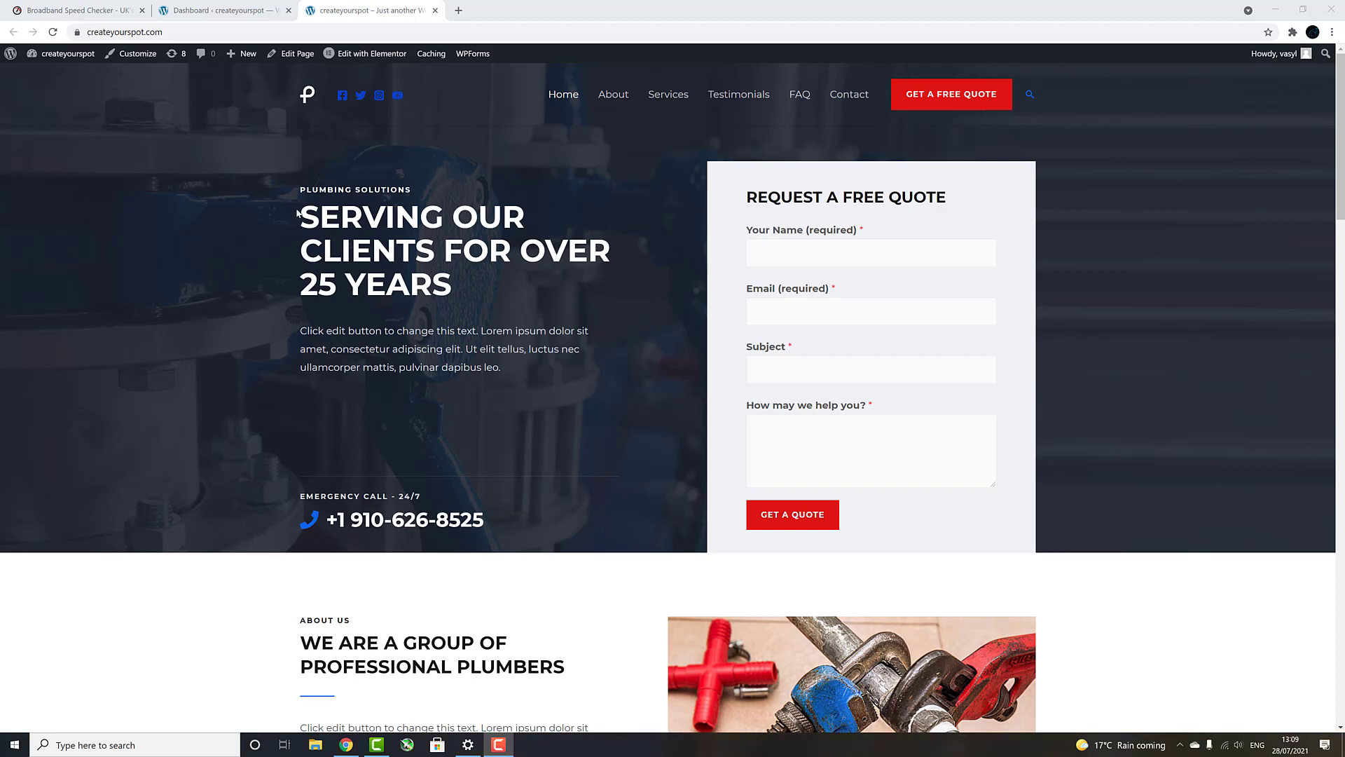
Test the header's YouTube and Facebook icon links, then scroll down to the site footer
{"action": "left_click", "coordinate": [398, 99]}
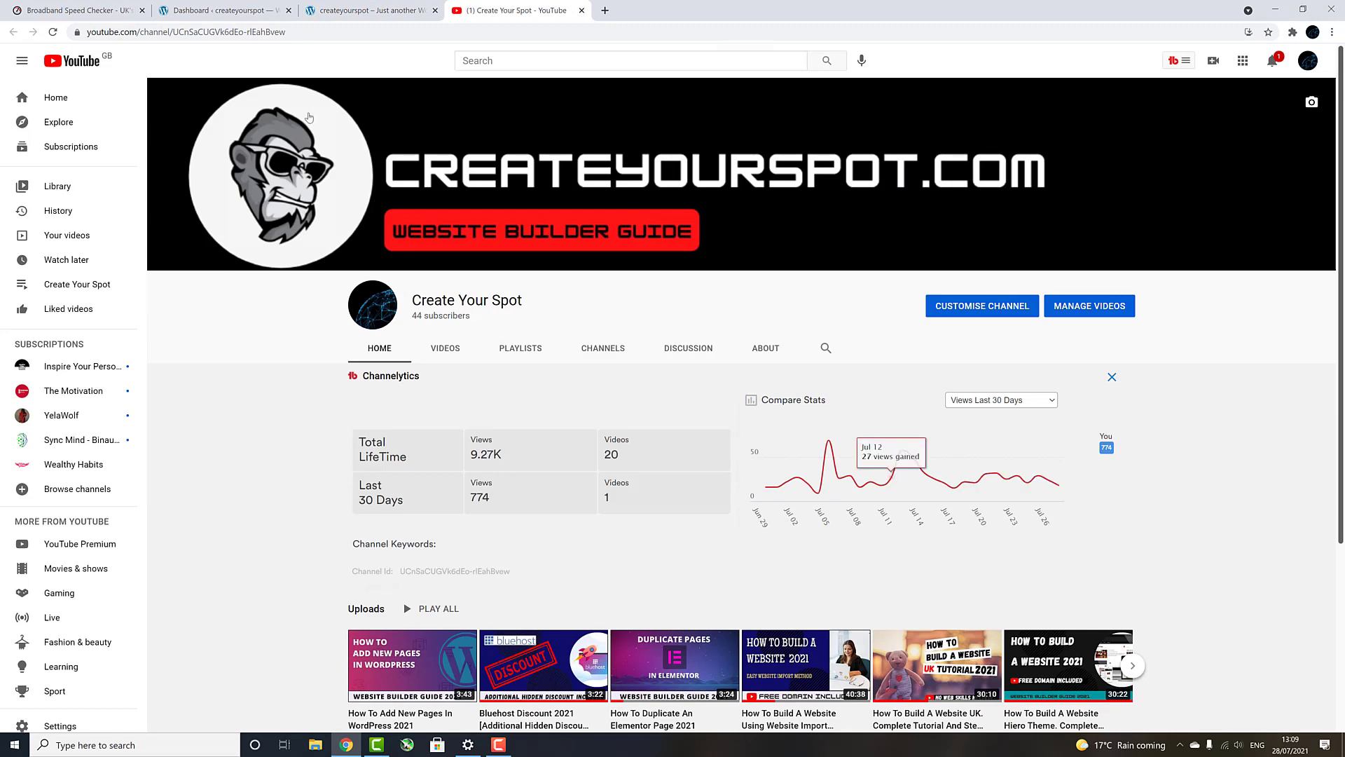
{"action": "left_click", "coordinate": [371, 11]}
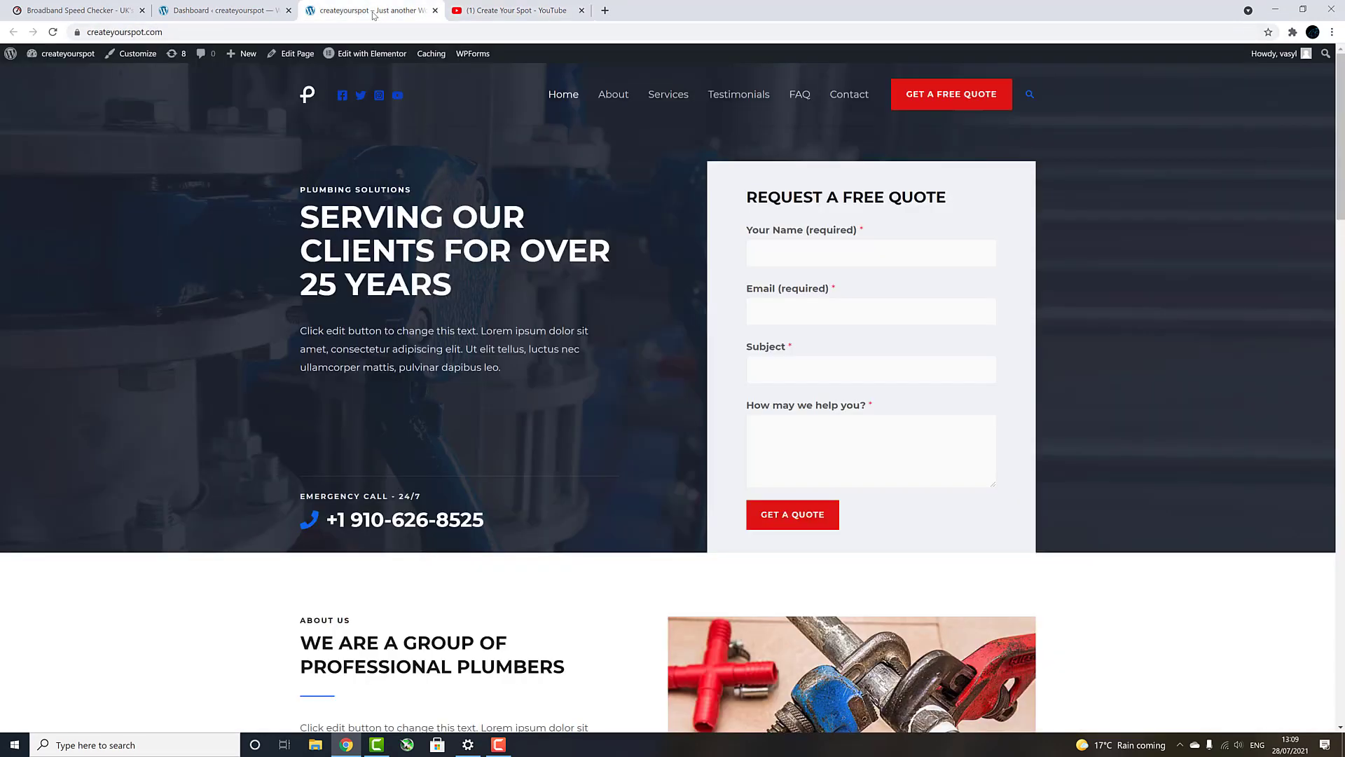
{"action": "left_click", "coordinate": [342, 95]}
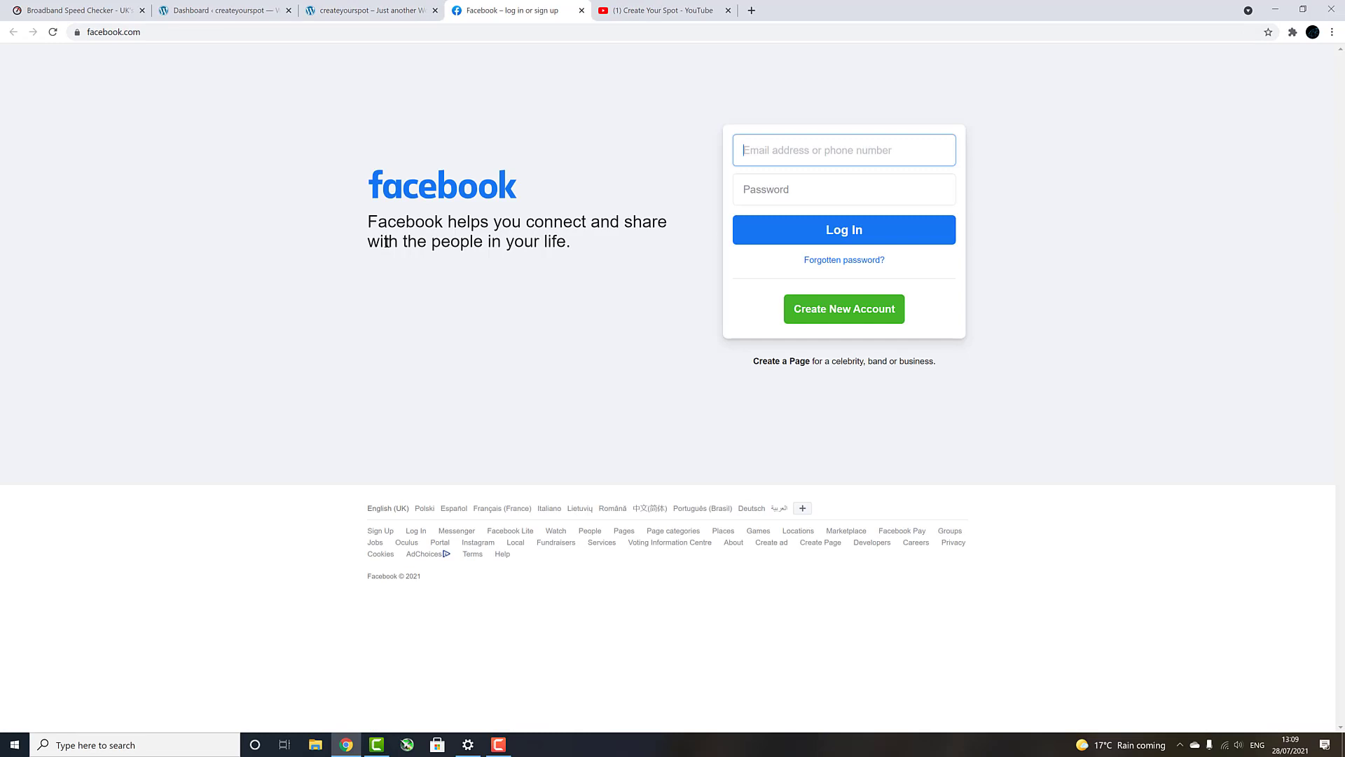
{"action": "left_click", "coordinate": [668, 11]}
{"action": "left_click", "coordinate": [559, 15]}
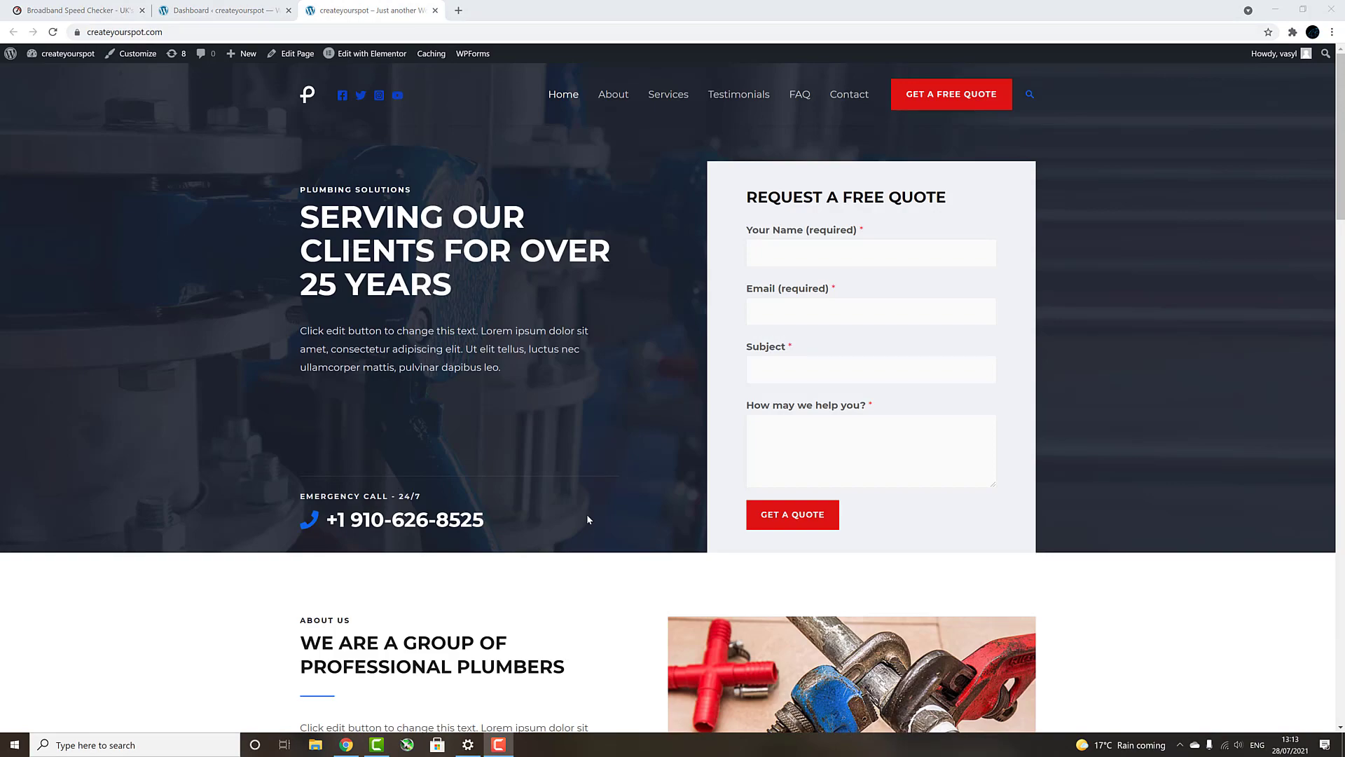
{"action": "scroll", "coordinate": [588, 519], "scroll_direction": "down", "scroll_amount": 20}
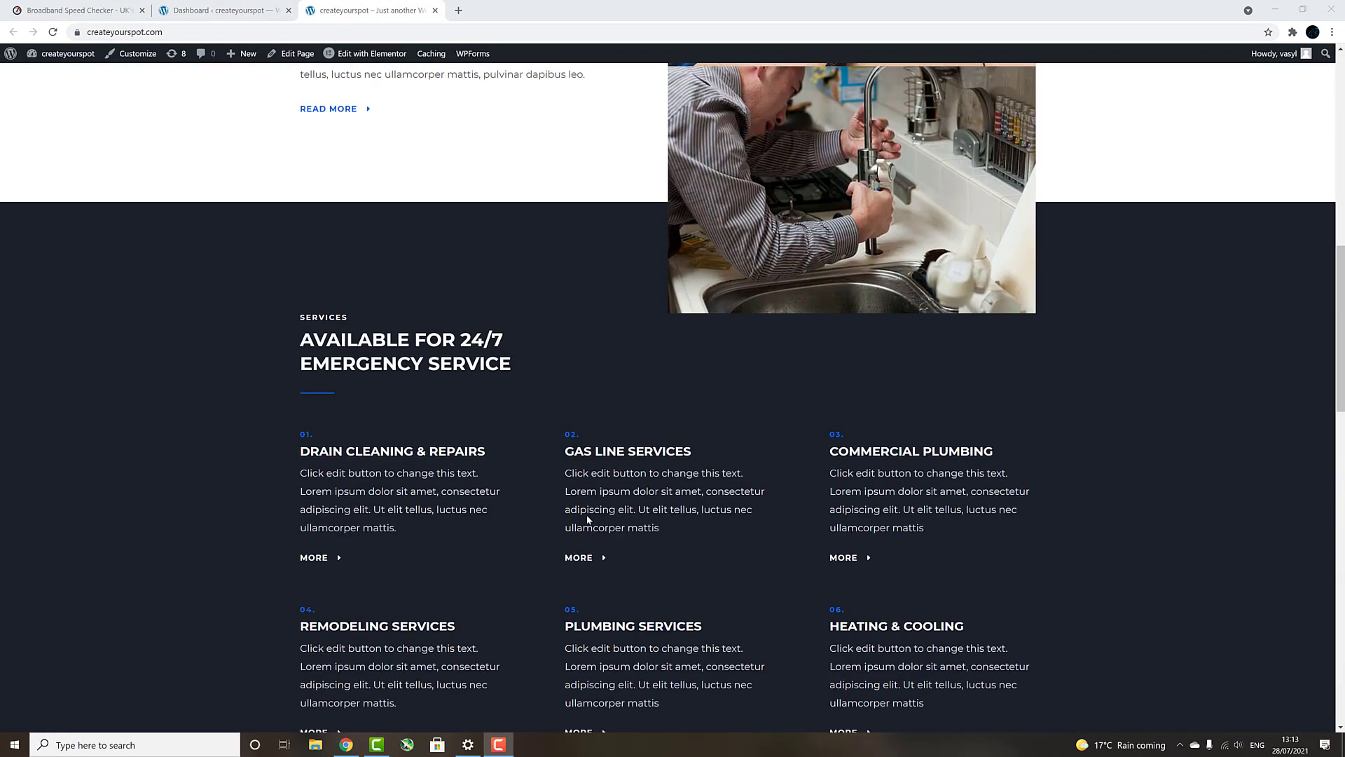
{"action": "scroll", "coordinate": [595, 545], "scroll_direction": "down", "scroll_amount": 4}
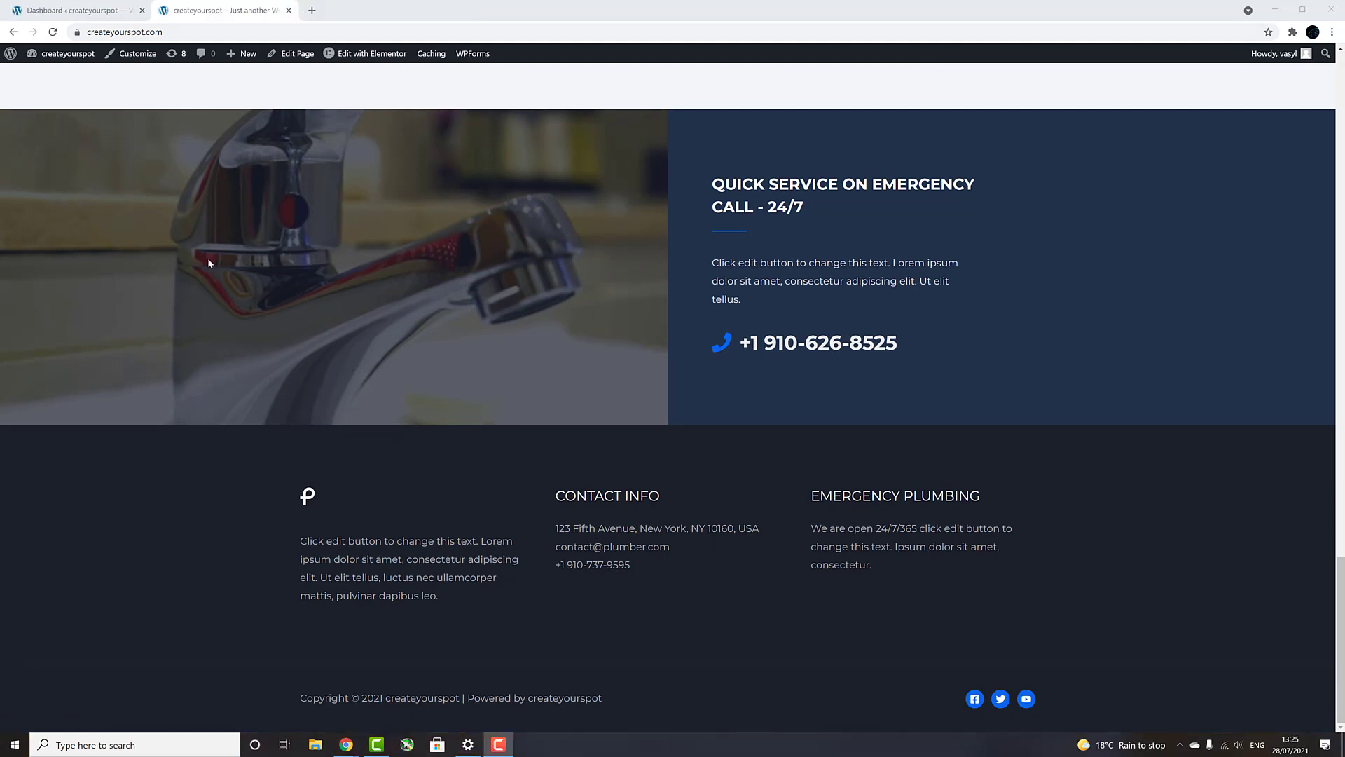
Open the Footer Builder and try rearranging Copyright and Widget 2, then restore their positions
{"action": "left_click", "coordinate": [140, 56]}
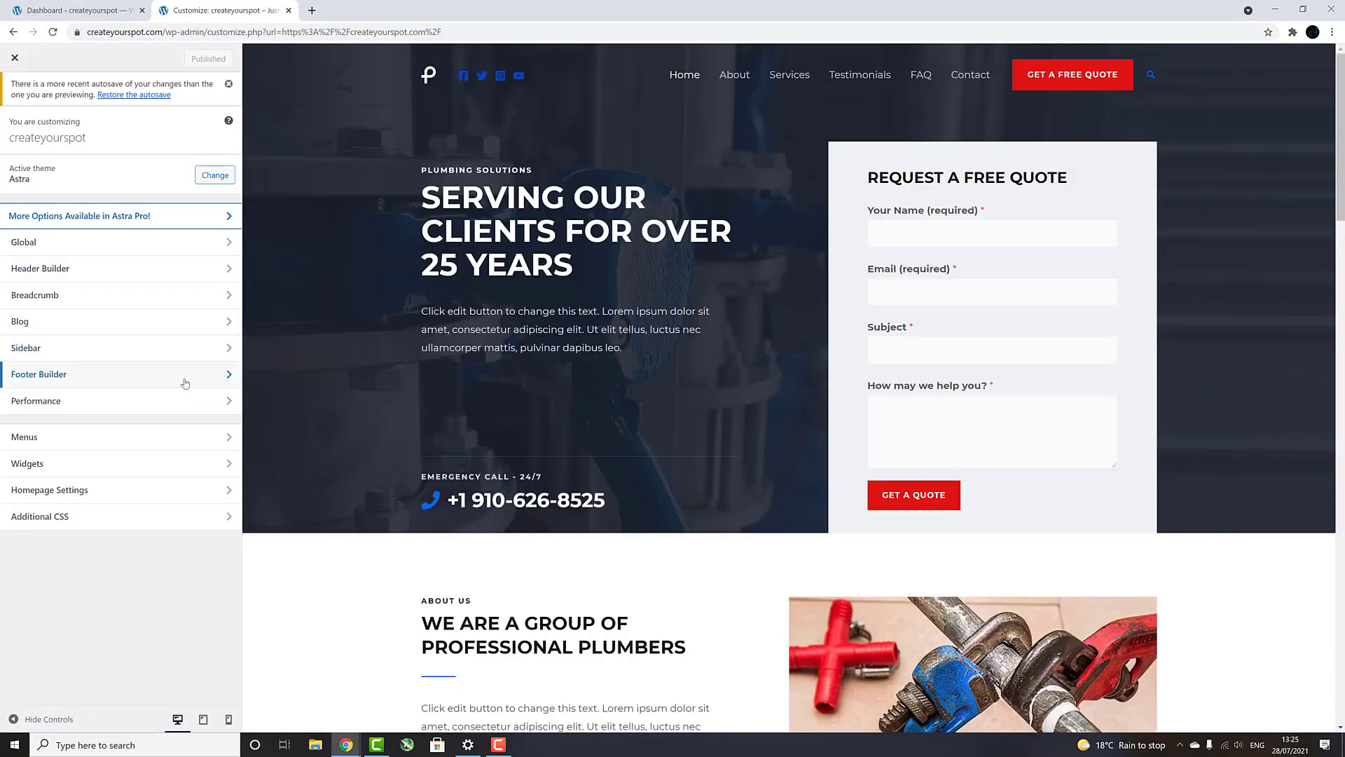
{"action": "left_click", "coordinate": [187, 382]}
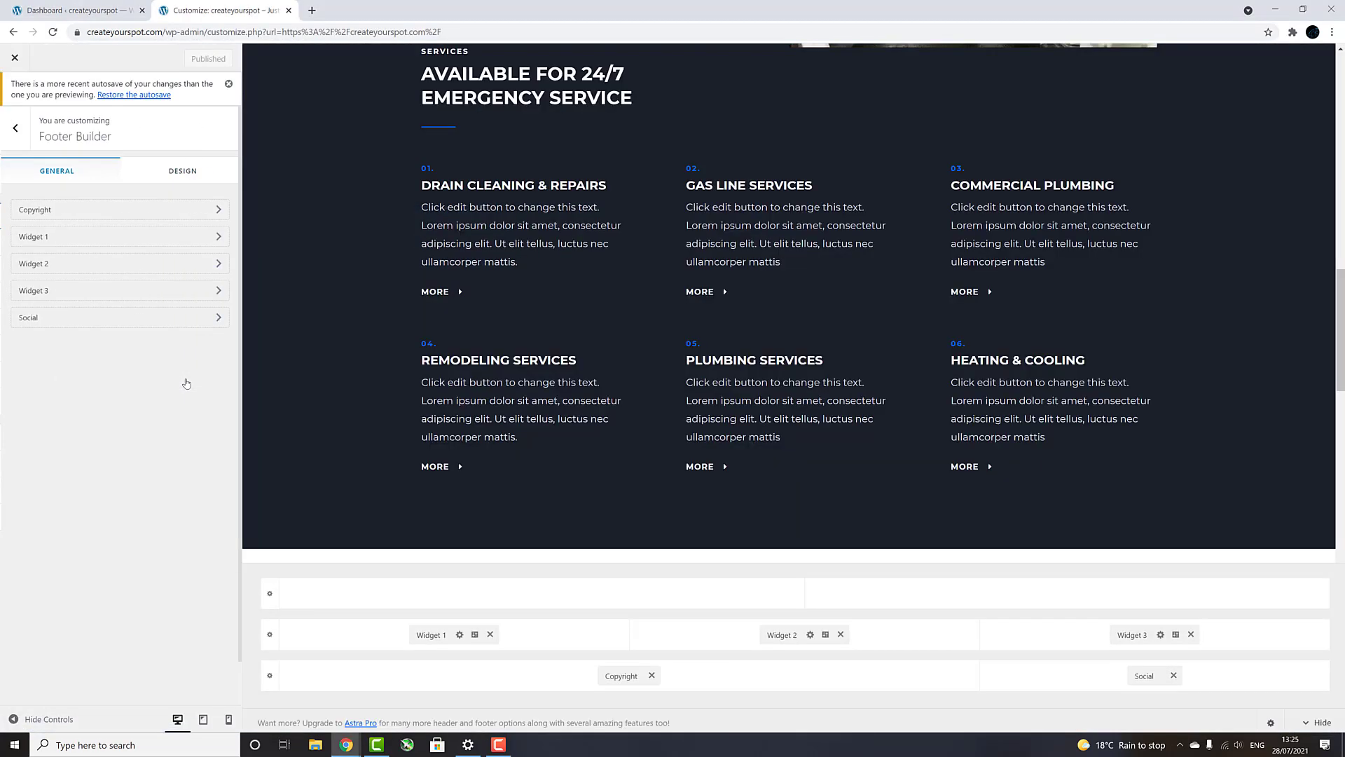
{"action": "left_click_drag", "start_coordinate": [618, 675], "coordinate": [599, 642]}
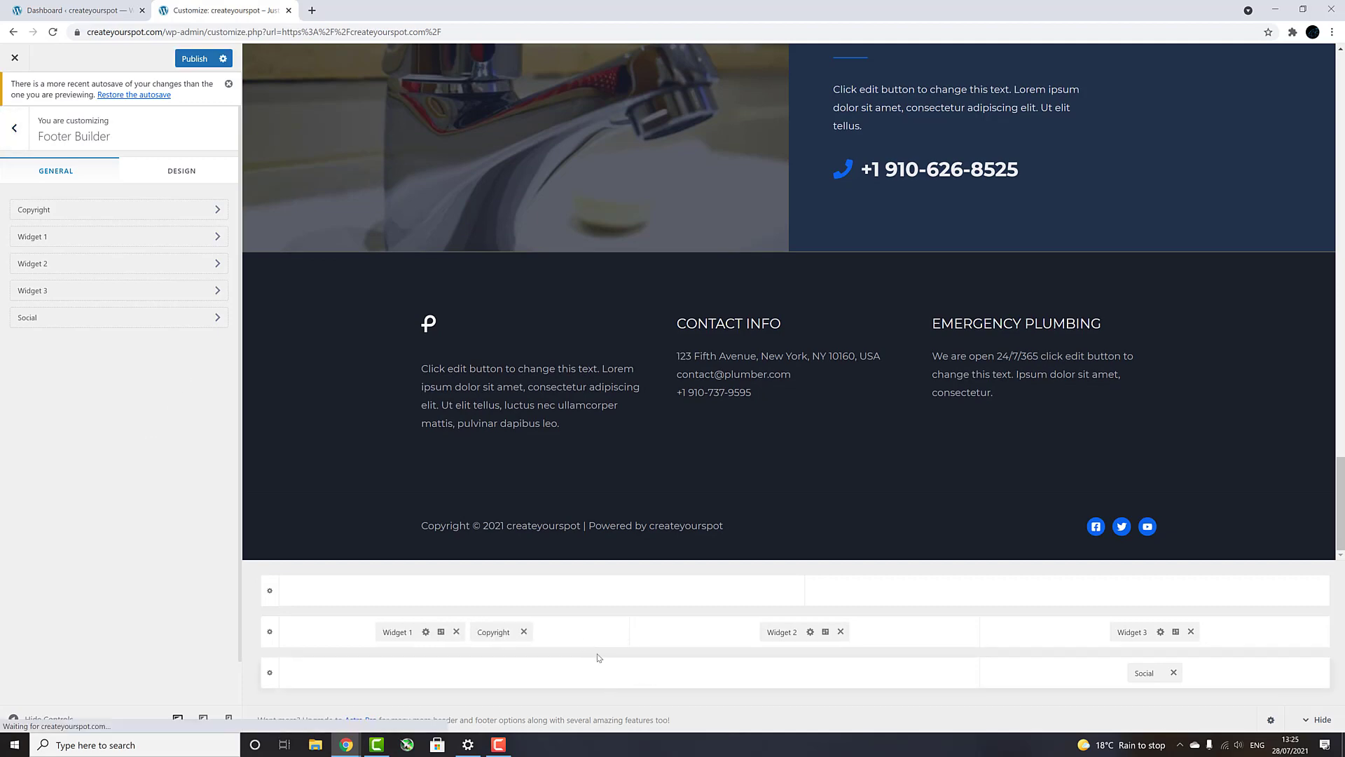
{"action": "left_click_drag", "start_coordinate": [772, 631], "coordinate": [758, 690]}
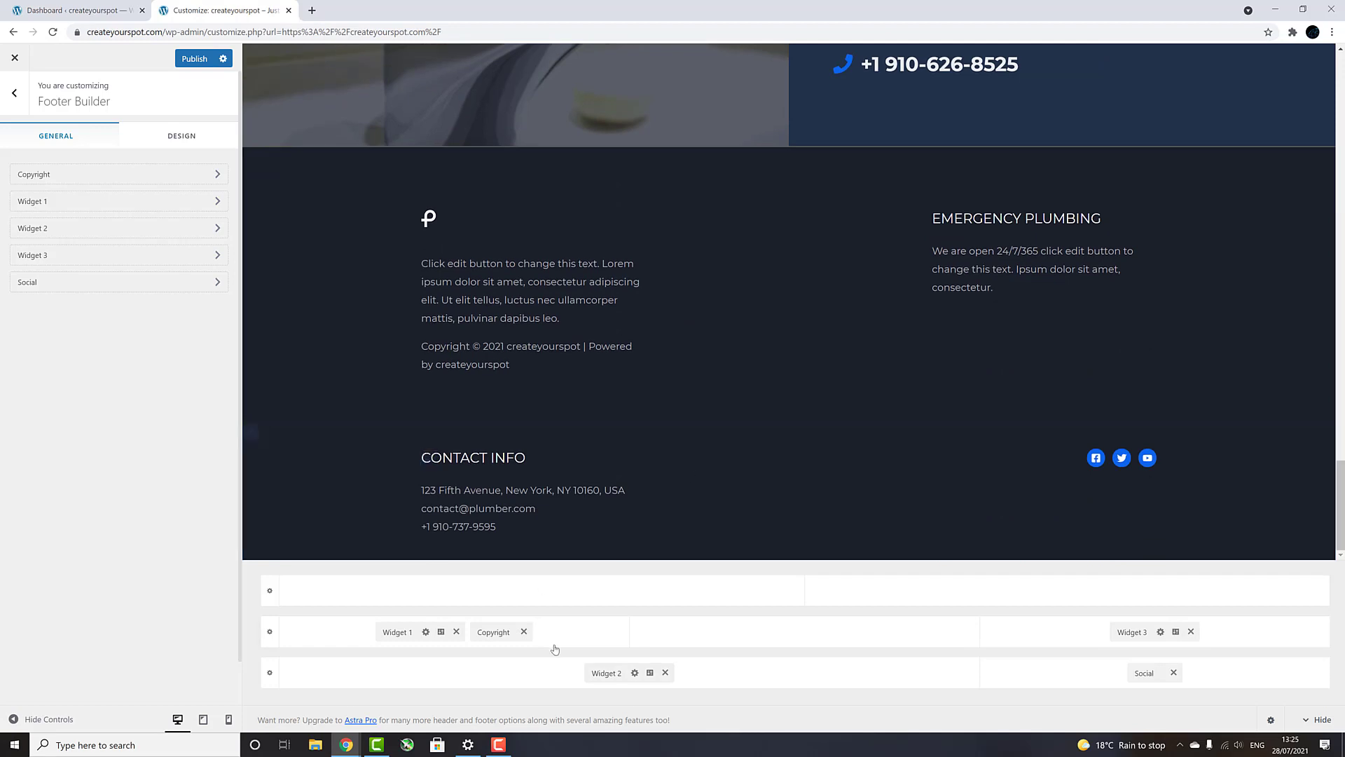
{"action": "left_click_drag", "start_coordinate": [600, 671], "coordinate": [728, 634]}
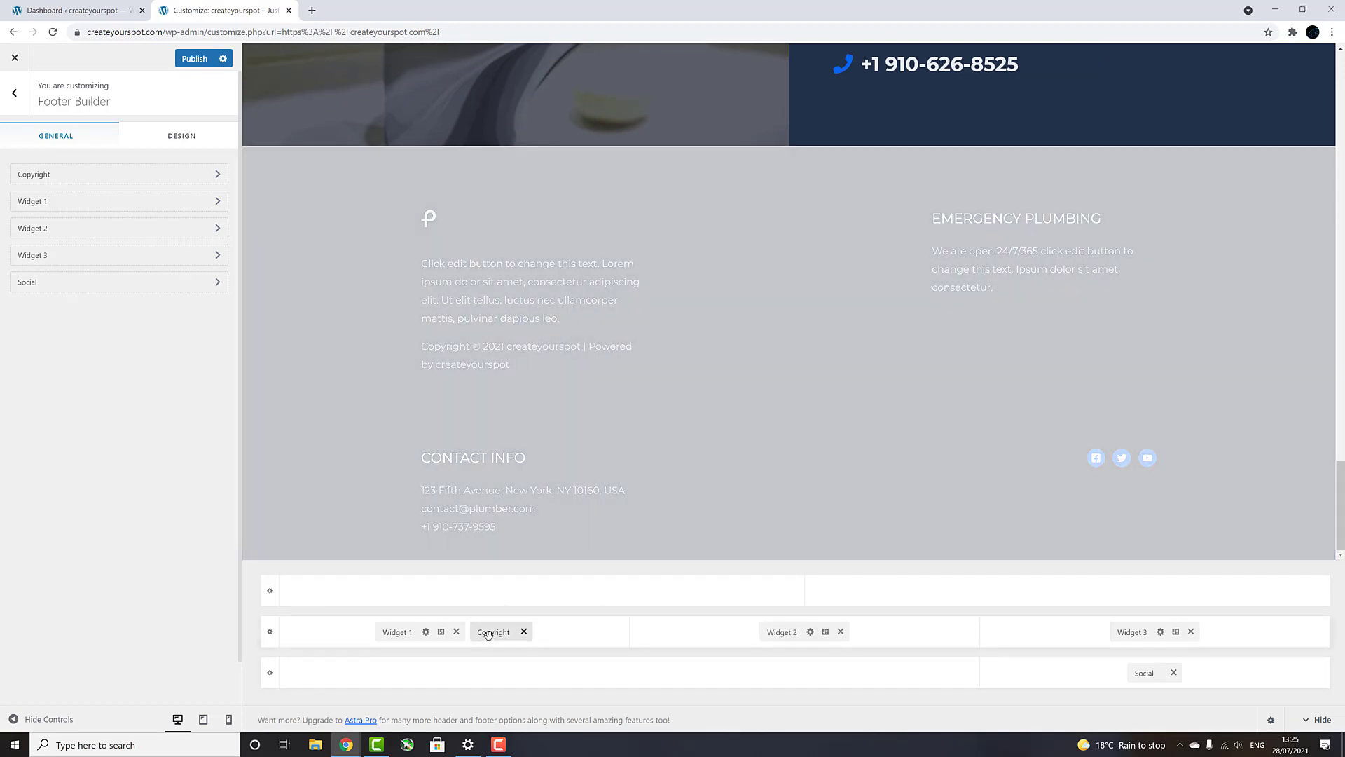
{"action": "left_click_drag", "start_coordinate": [488, 634], "coordinate": [558, 700]}
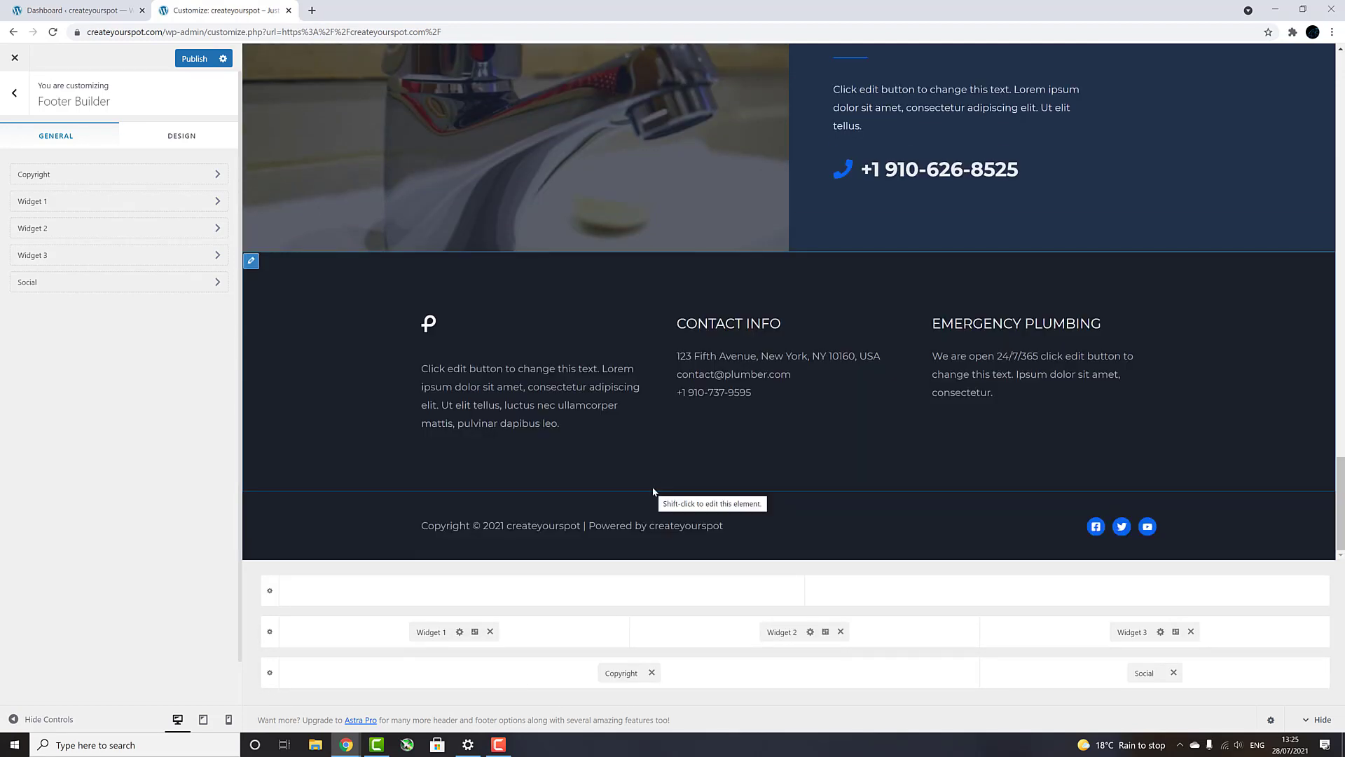
Add Widget 4 to the bottom-right footer column and remove the Social icons element
{"action": "left_click", "coordinate": [1059, 675]}
{"action": "left_click", "coordinate": [1019, 626]}
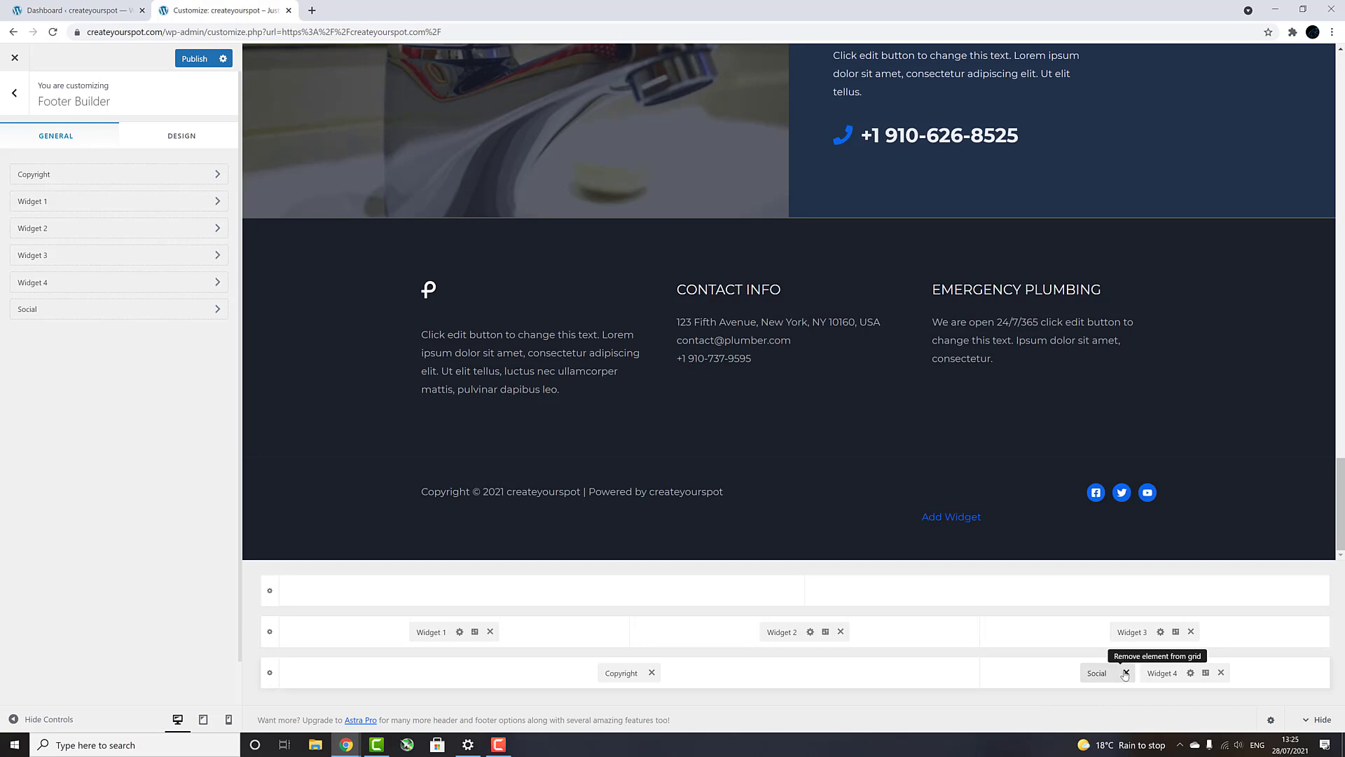
{"action": "left_click", "coordinate": [1125, 673]}
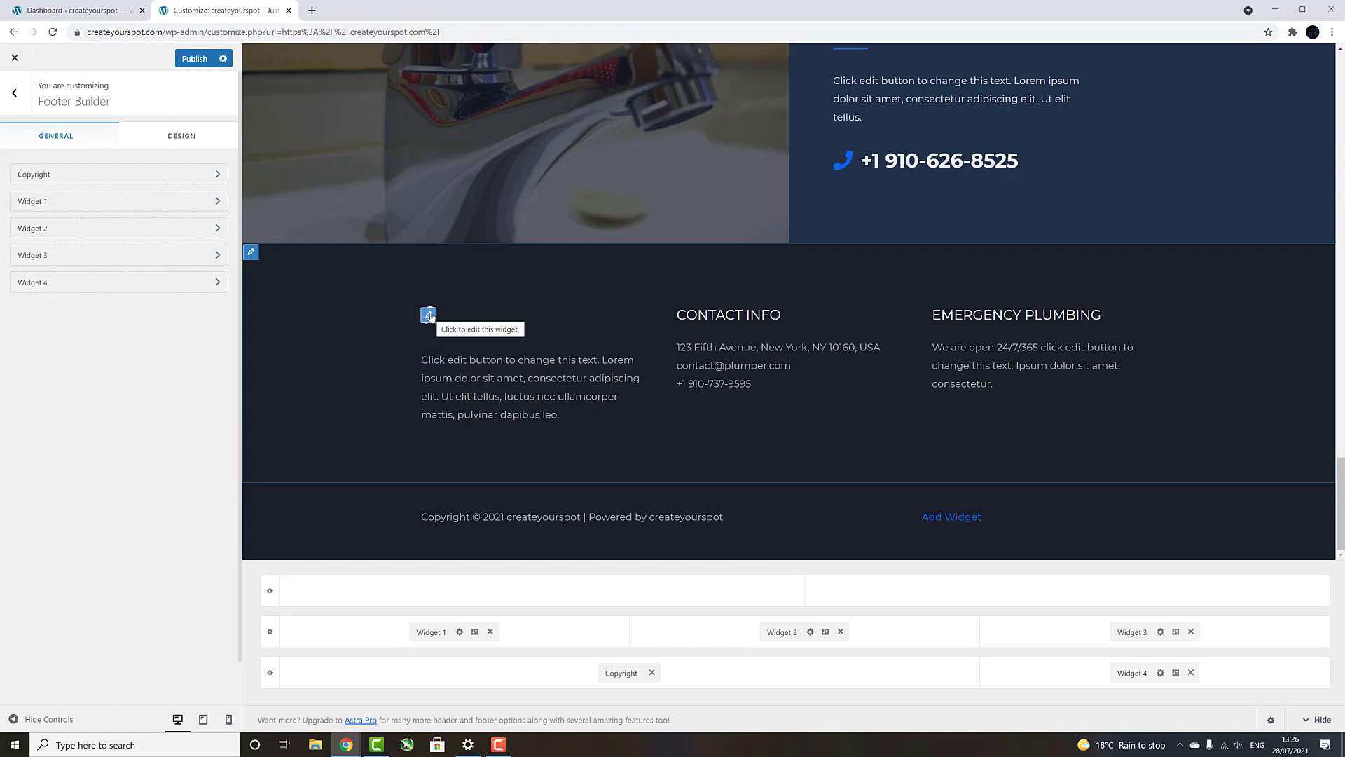
Remove the logo image block from Widget 1 and title its text widget 'Satisfaction Guaranteed'
{"action": "left_click", "coordinate": [428, 315]}
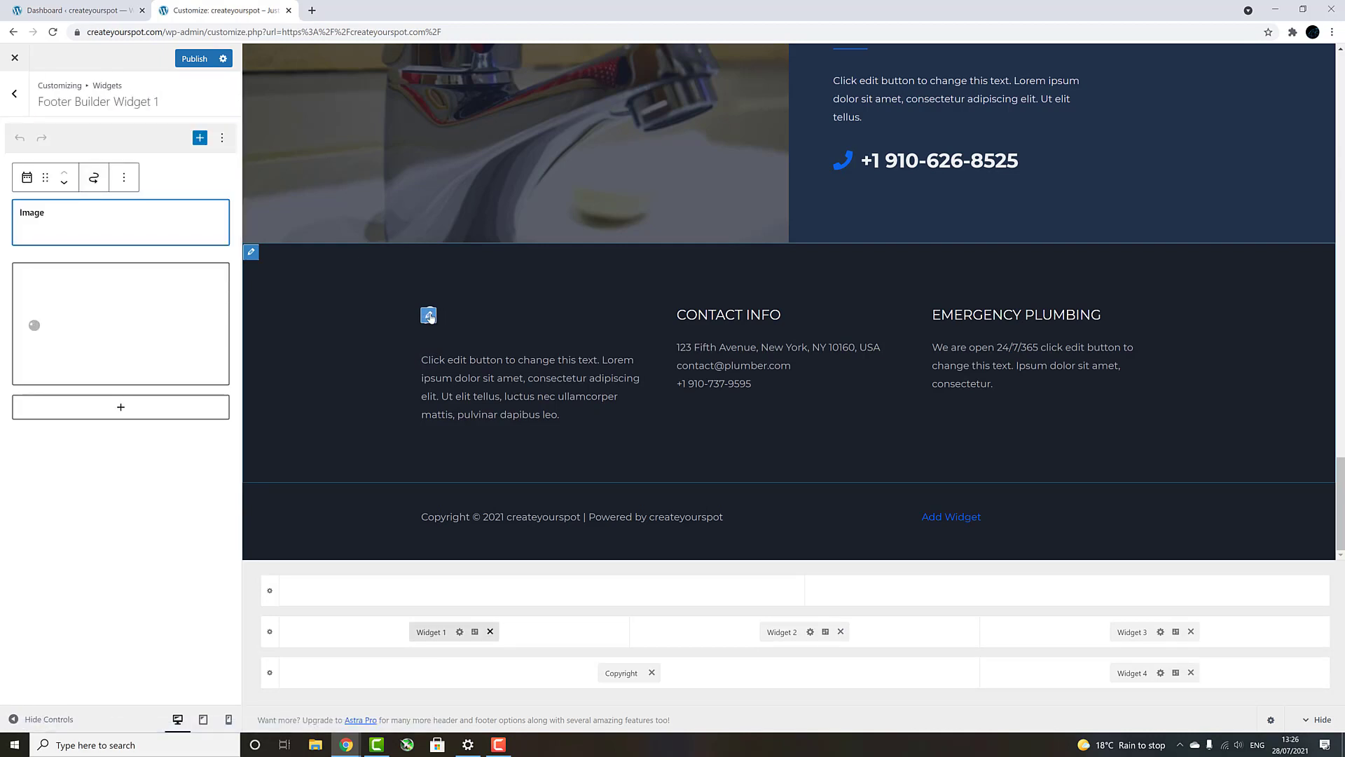
{"action": "left_click", "coordinate": [133, 186]}
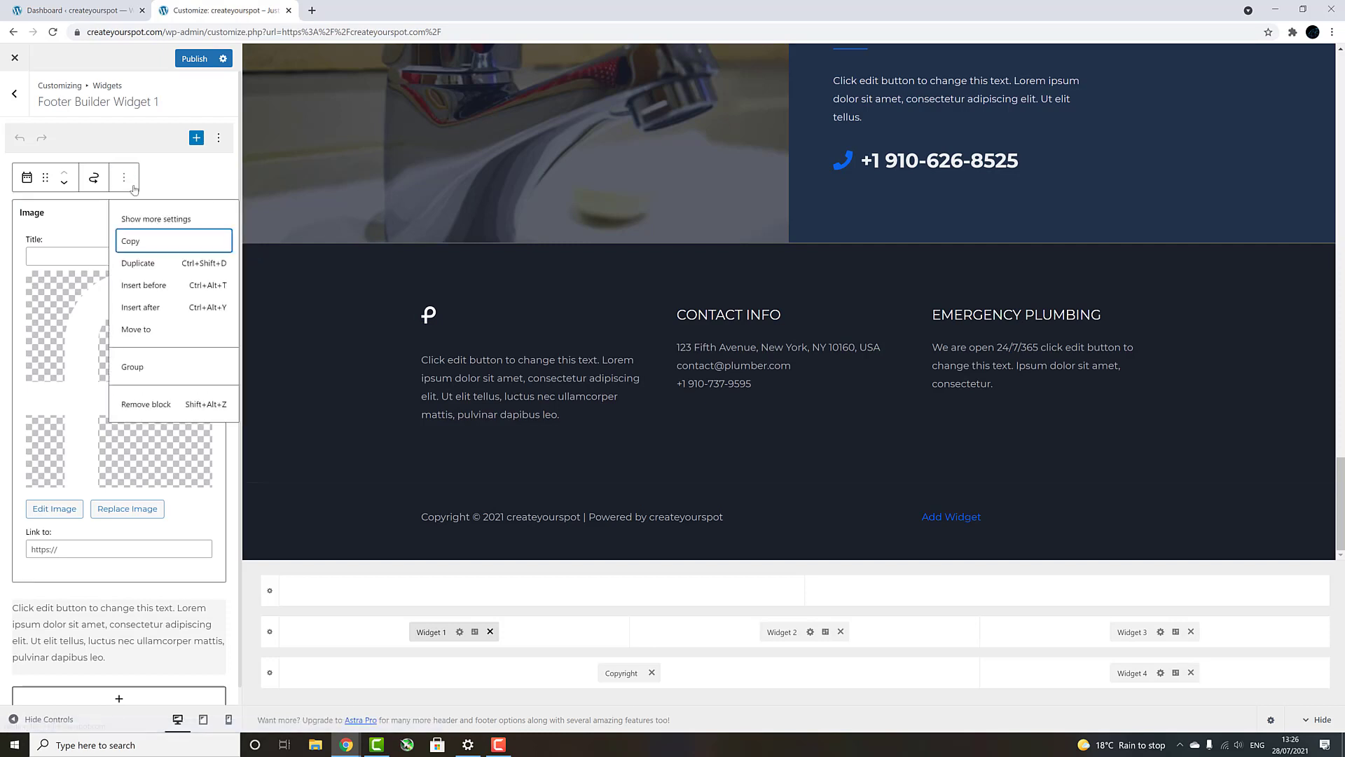
{"action": "left_click", "coordinate": [147, 405]}
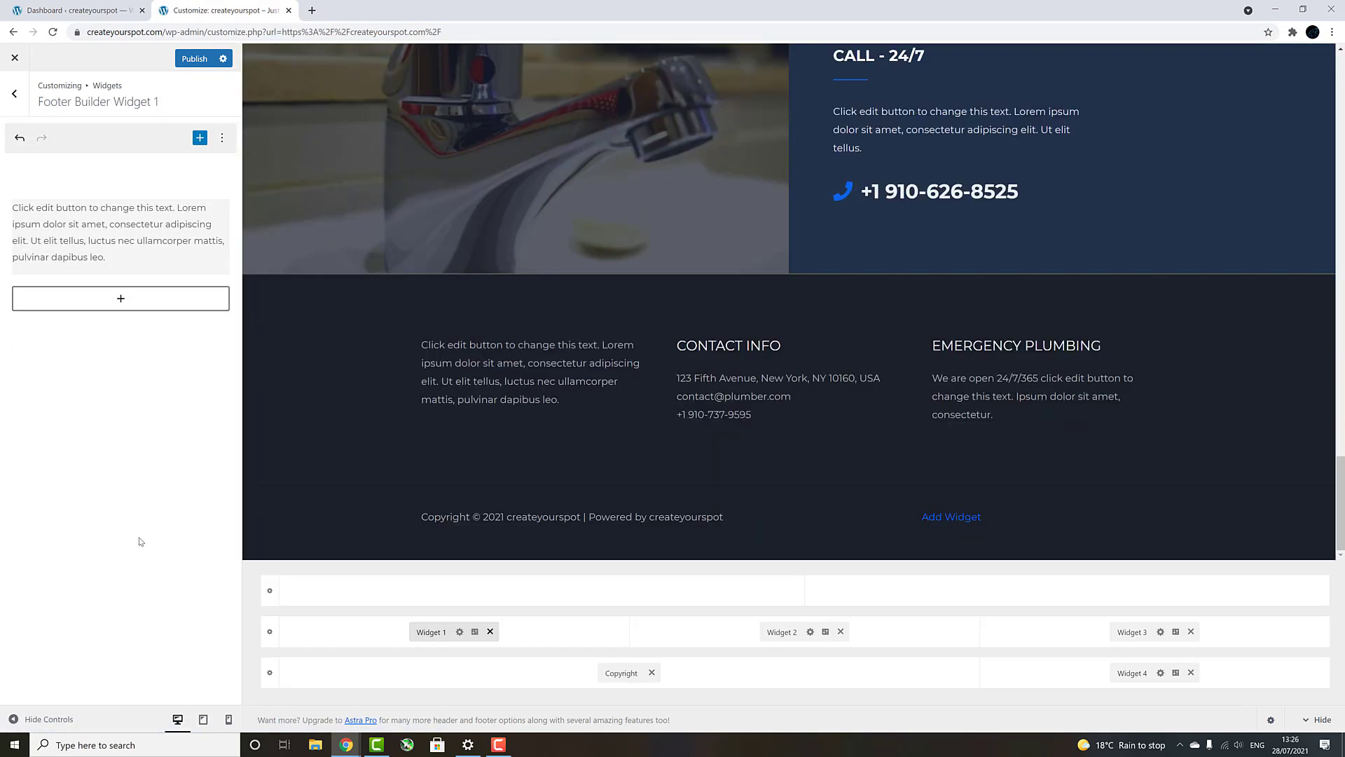
{"action": "left_click", "coordinate": [107, 238]}
{"action": "right_click", "coordinate": [150, 253]}
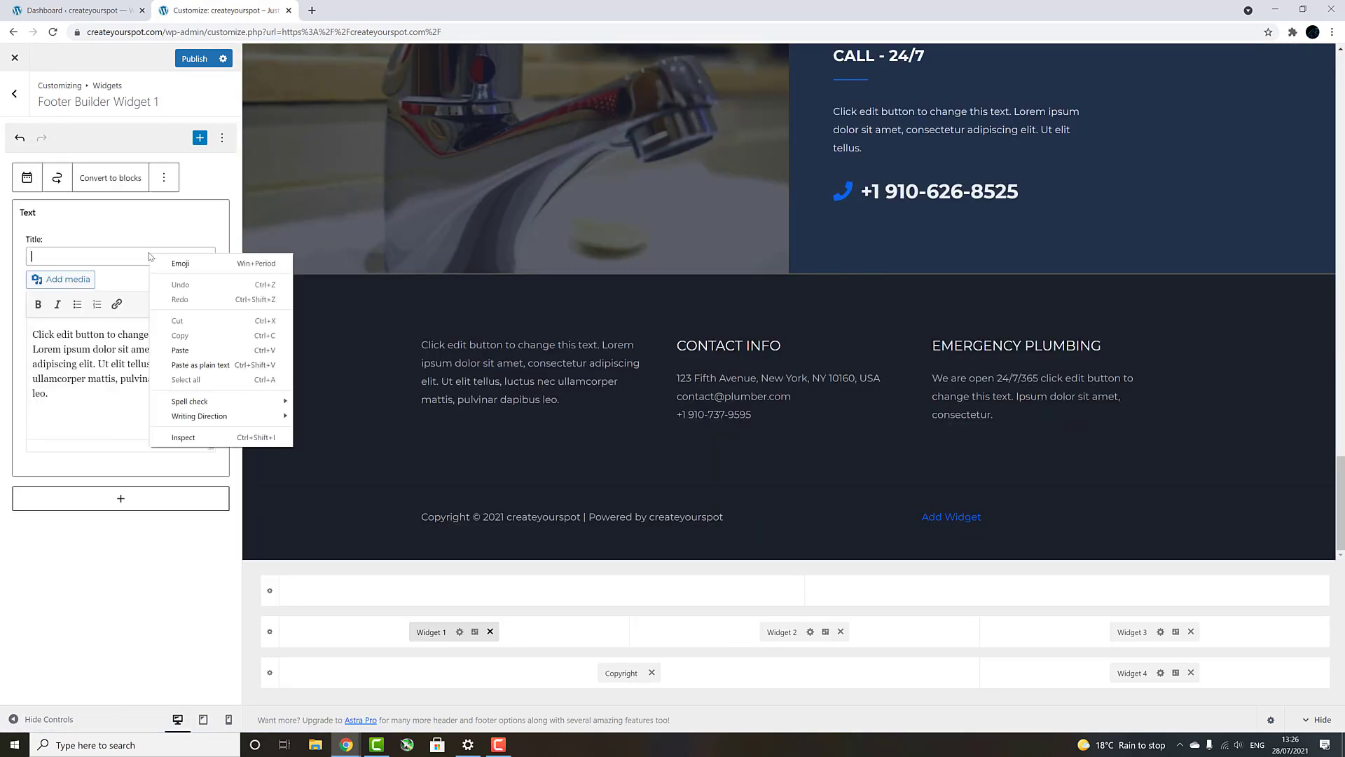
{"action": "left_click", "coordinate": [180, 349]}
Replace the placeholder body paragraph with the pasted guarantee text
{"action": "left_click", "coordinate": [109, 406]}
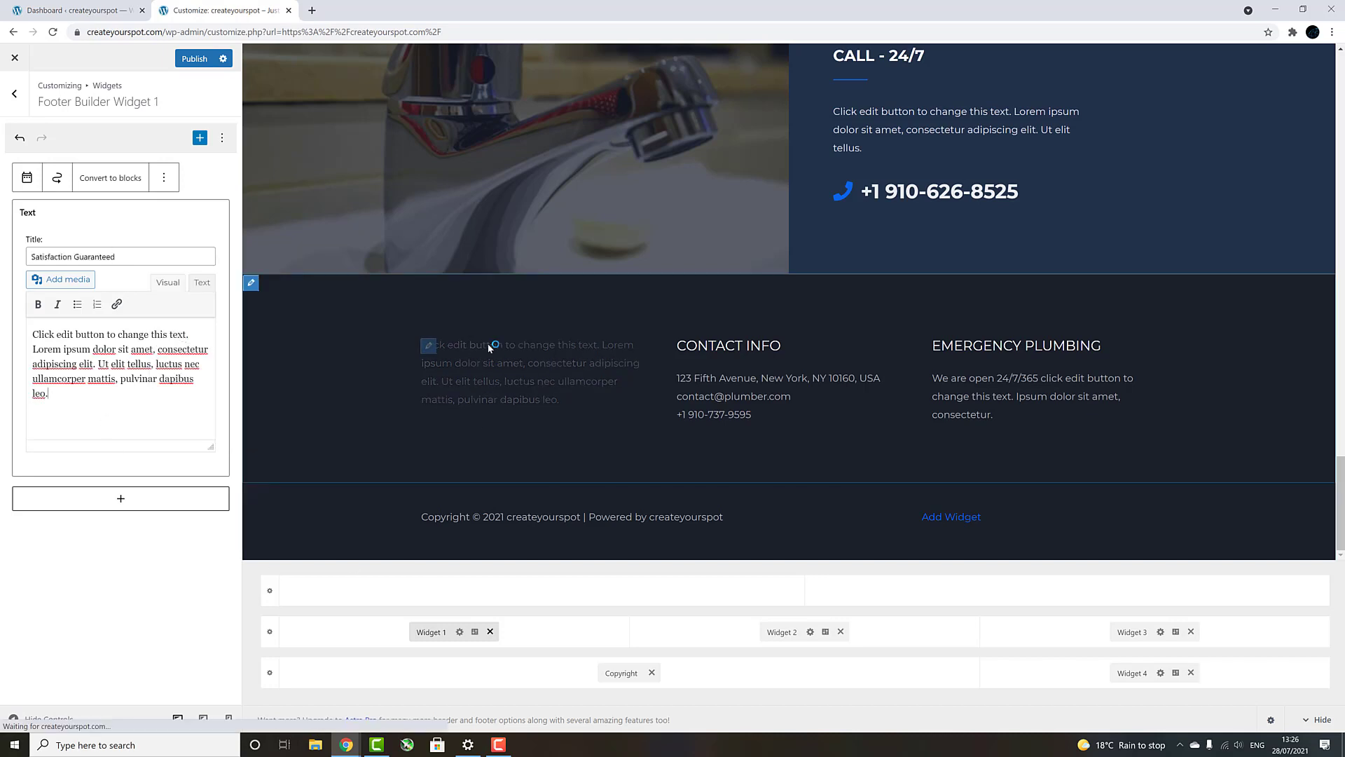
{"action": "left_click_drag", "start_coordinate": [49, 394], "coordinate": [40, 335]}
{"action": "right_click", "coordinate": [39, 334]}
{"action": "left_click", "coordinate": [123, 384]}
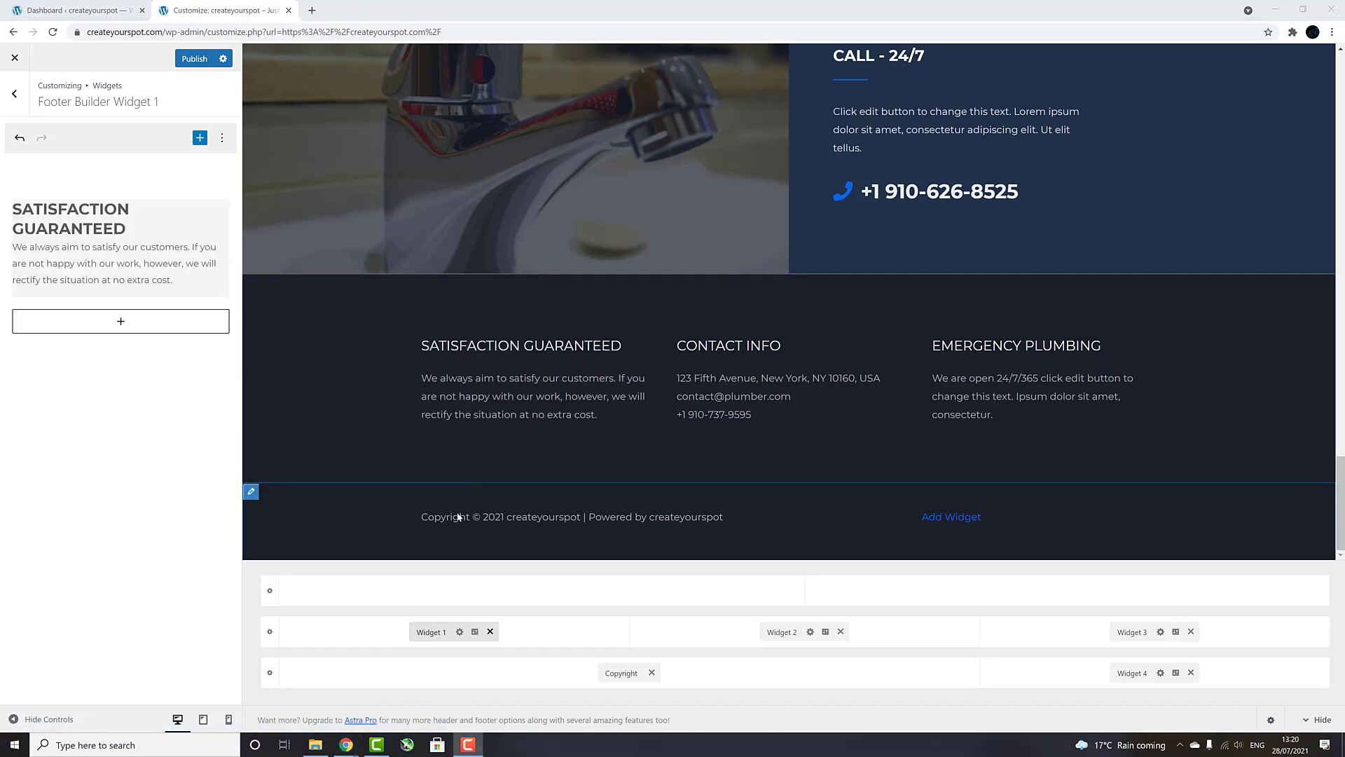
Swap Widget 4 for the Social icons in the bottom-right footer column and publish
{"action": "left_click", "coordinate": [1191, 673]}
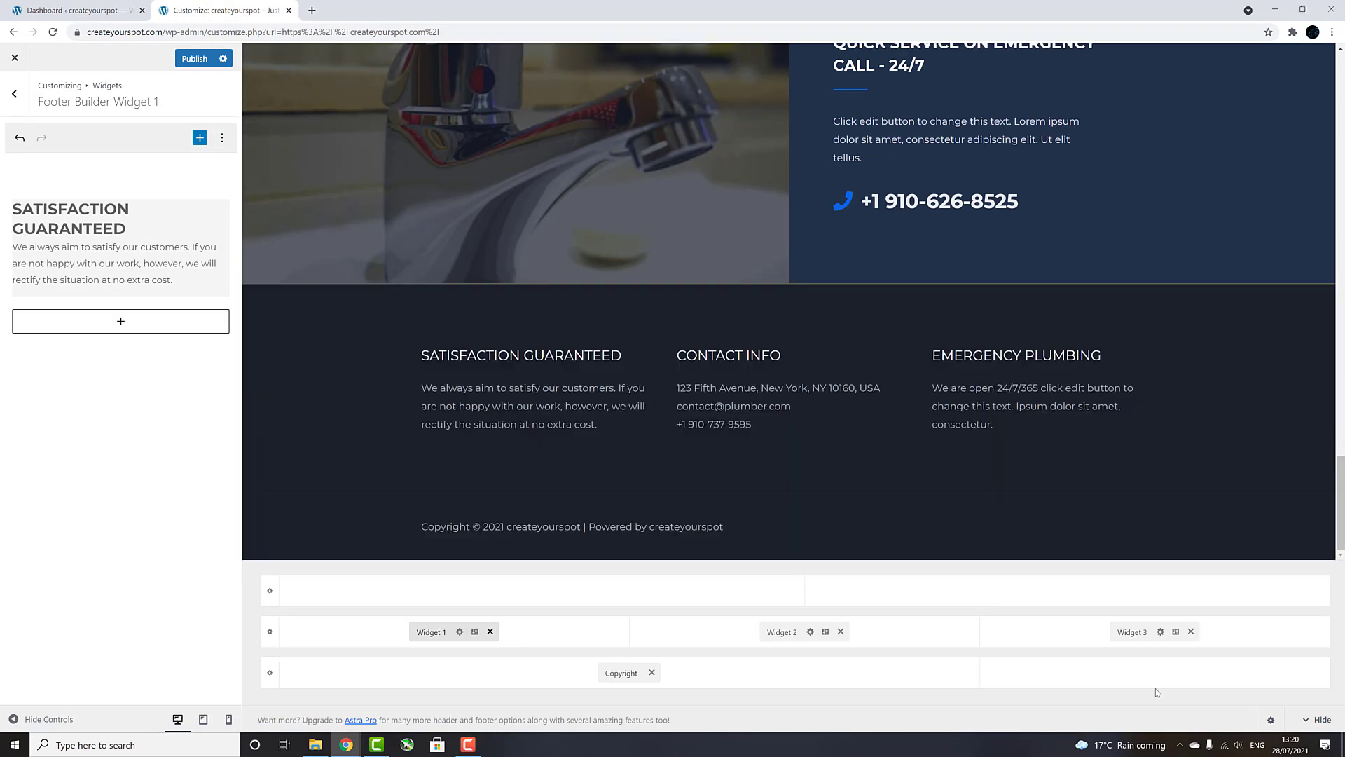
{"action": "left_click", "coordinate": [1160, 674]}
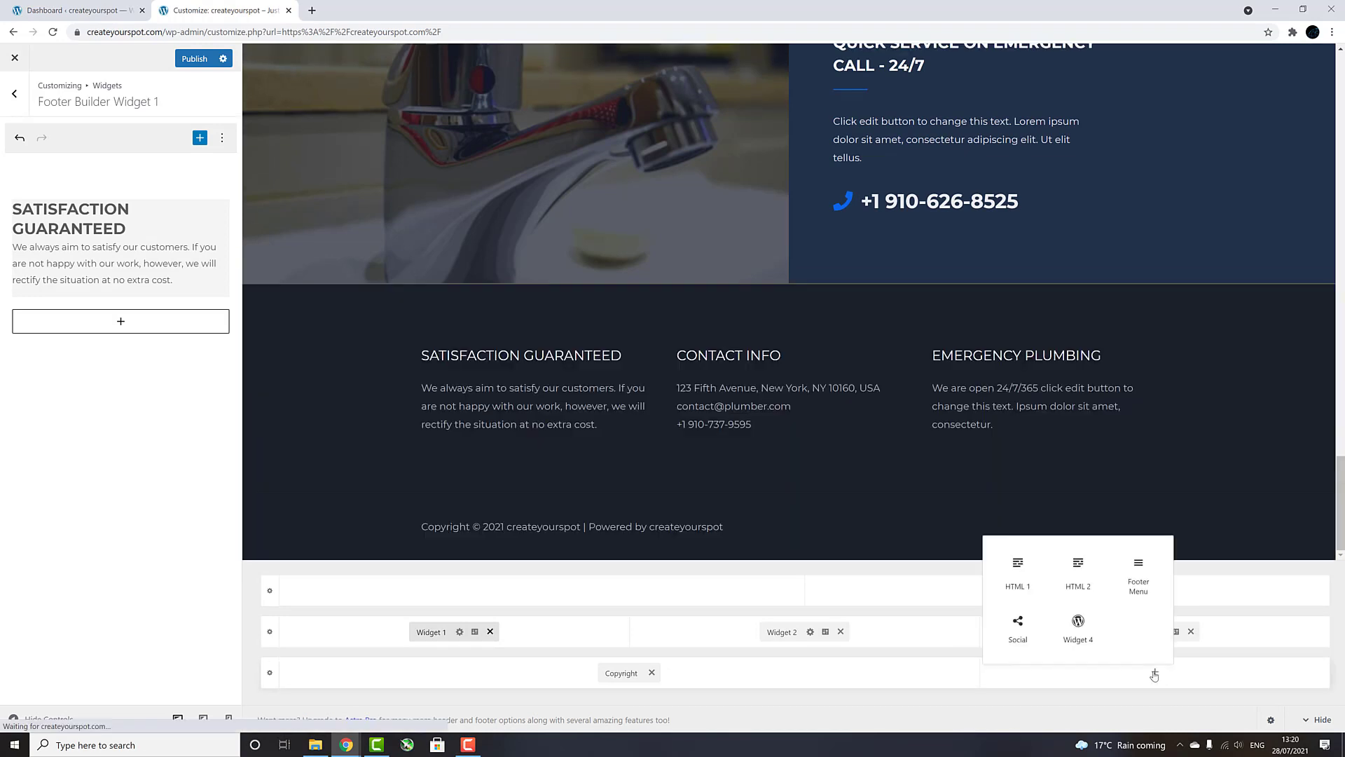
{"action": "left_click", "coordinate": [1017, 630]}
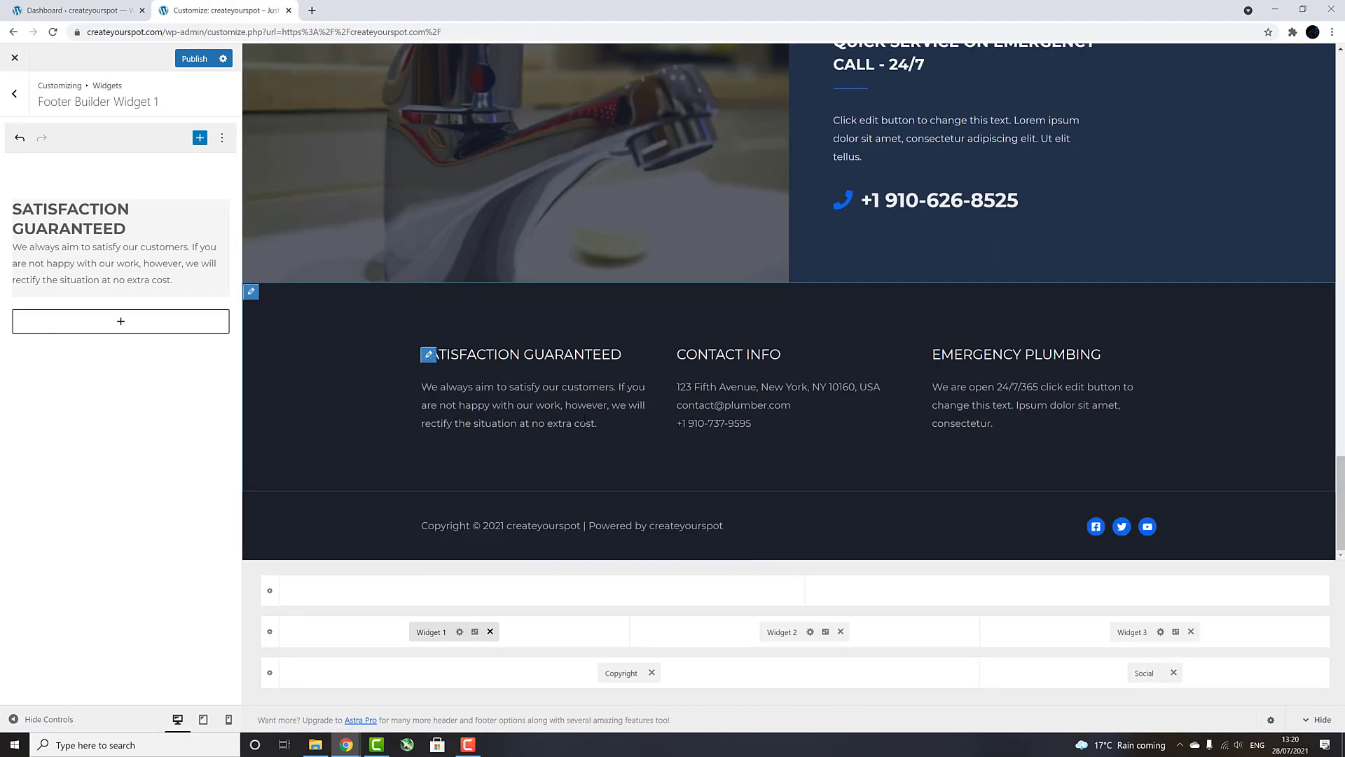
{"action": "left_click", "coordinate": [191, 61]}
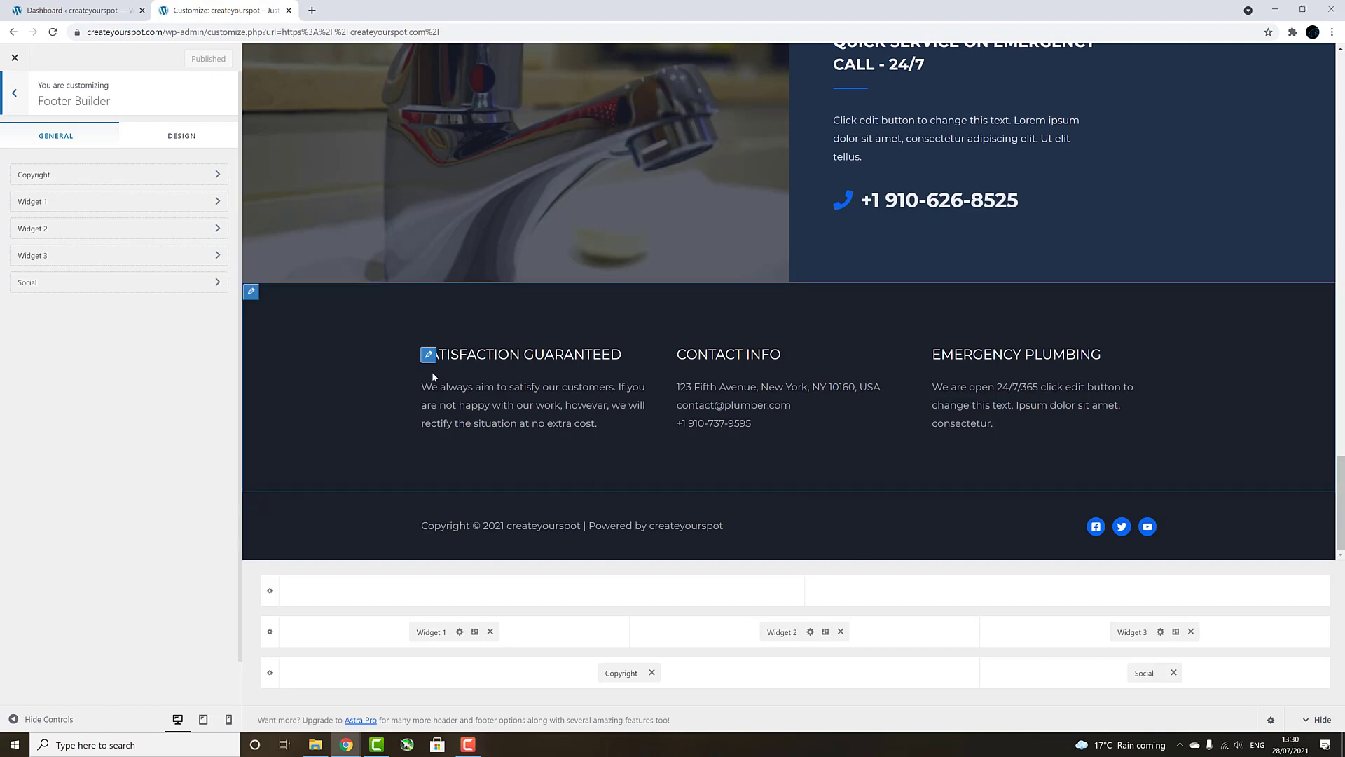
Open the Satisfaction Guaranteed footer widget's settings from the preview to check its text
{"action": "left_click", "coordinate": [428, 355]}
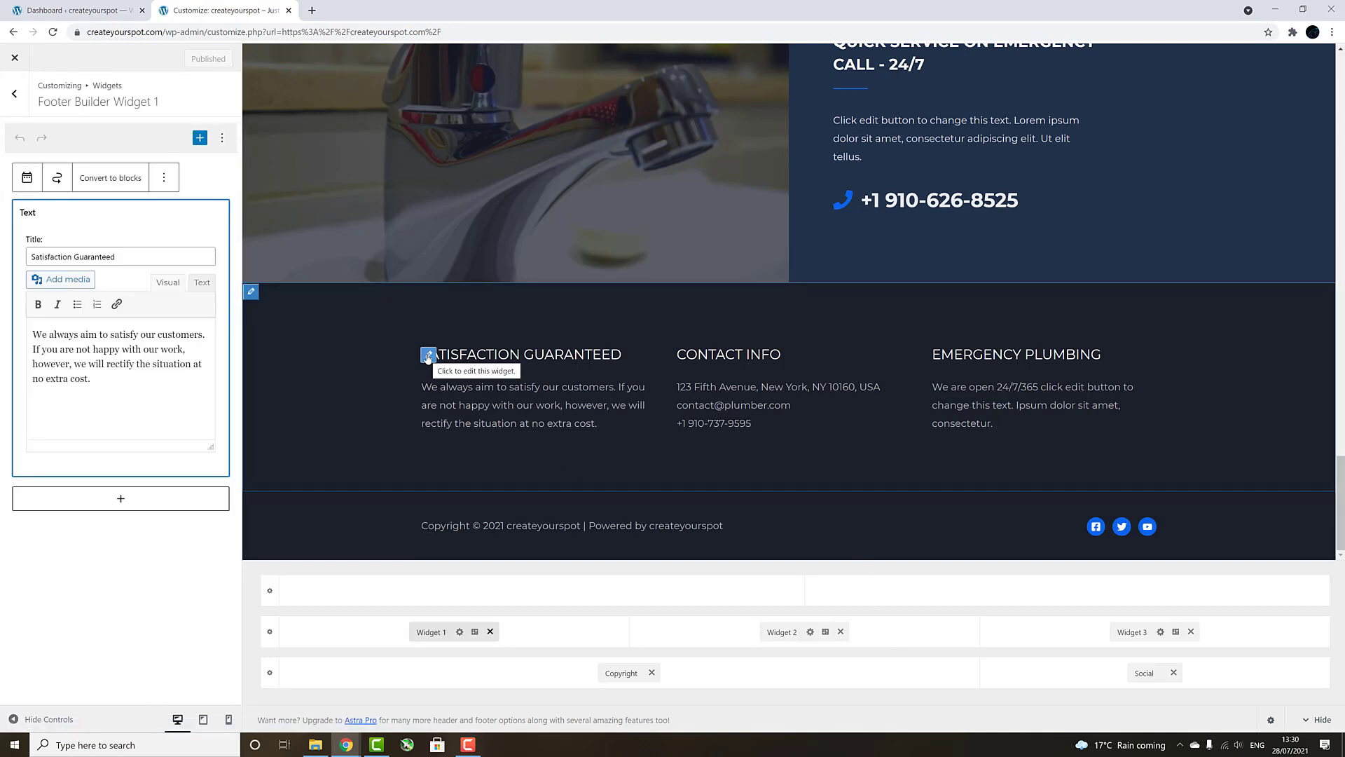